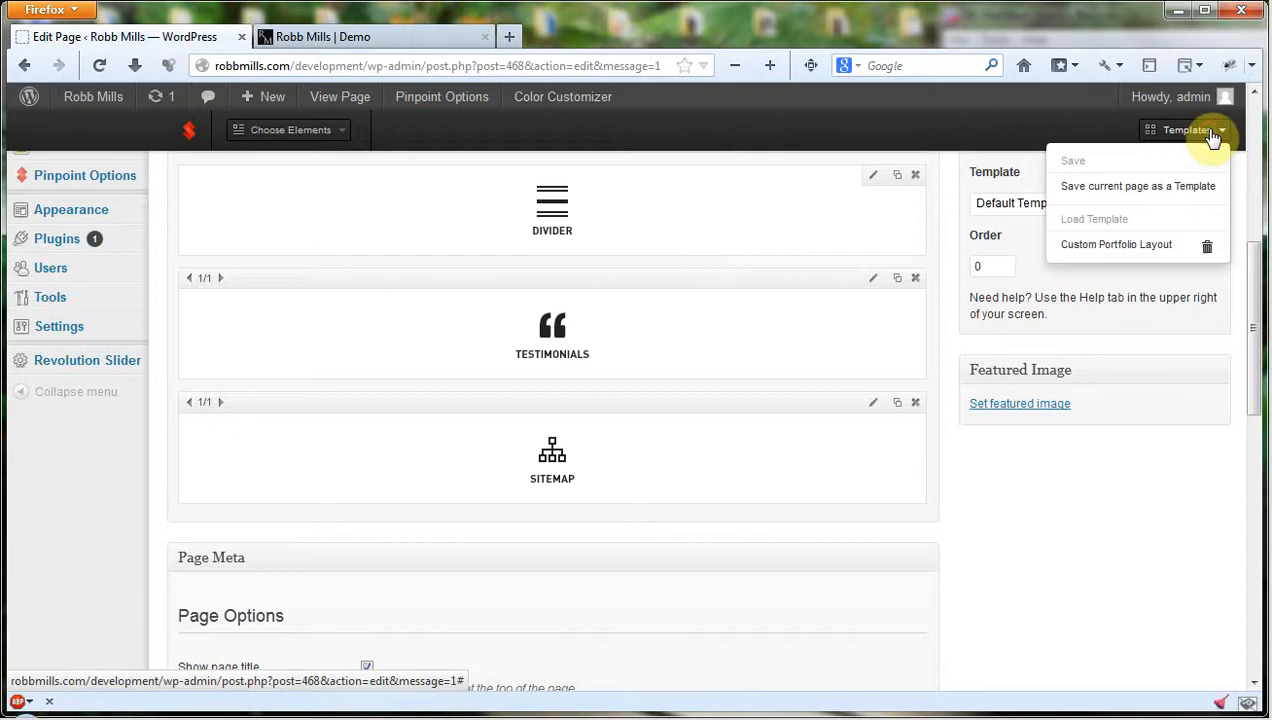
Look over the list of available page builder elements and the live Demo page in the other browser tab.
click(332, 143)
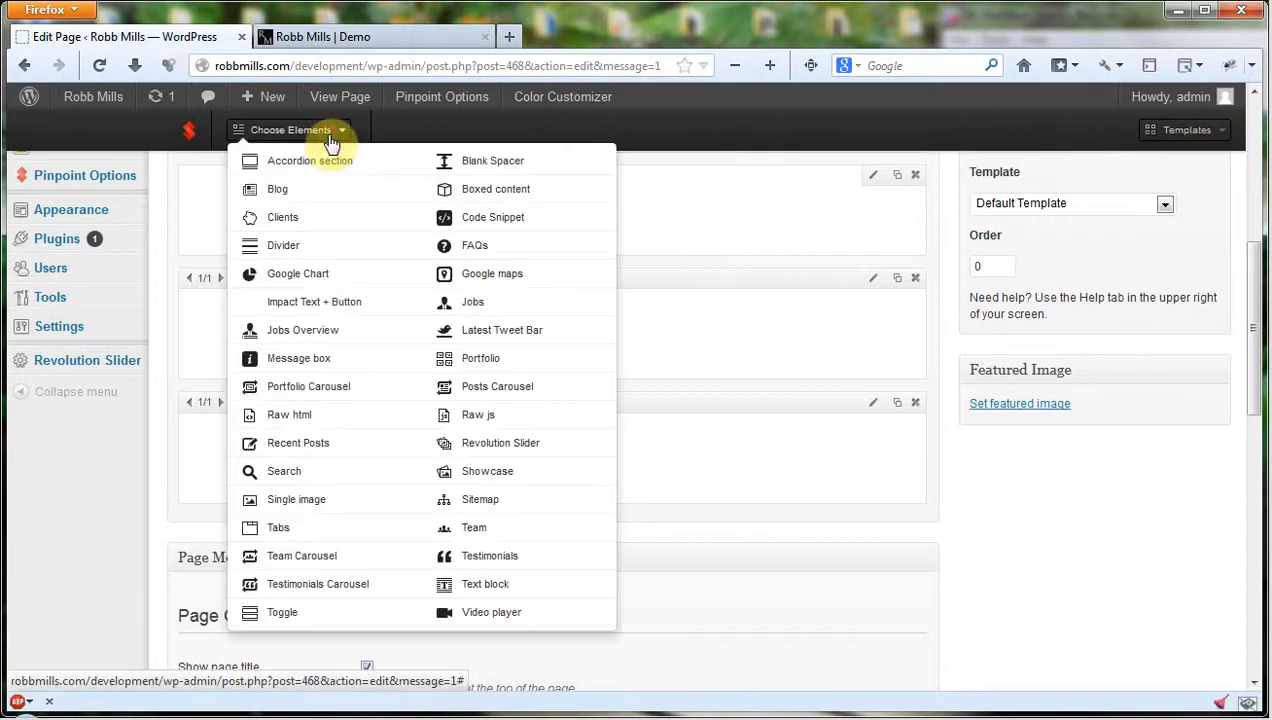
click(332, 143)
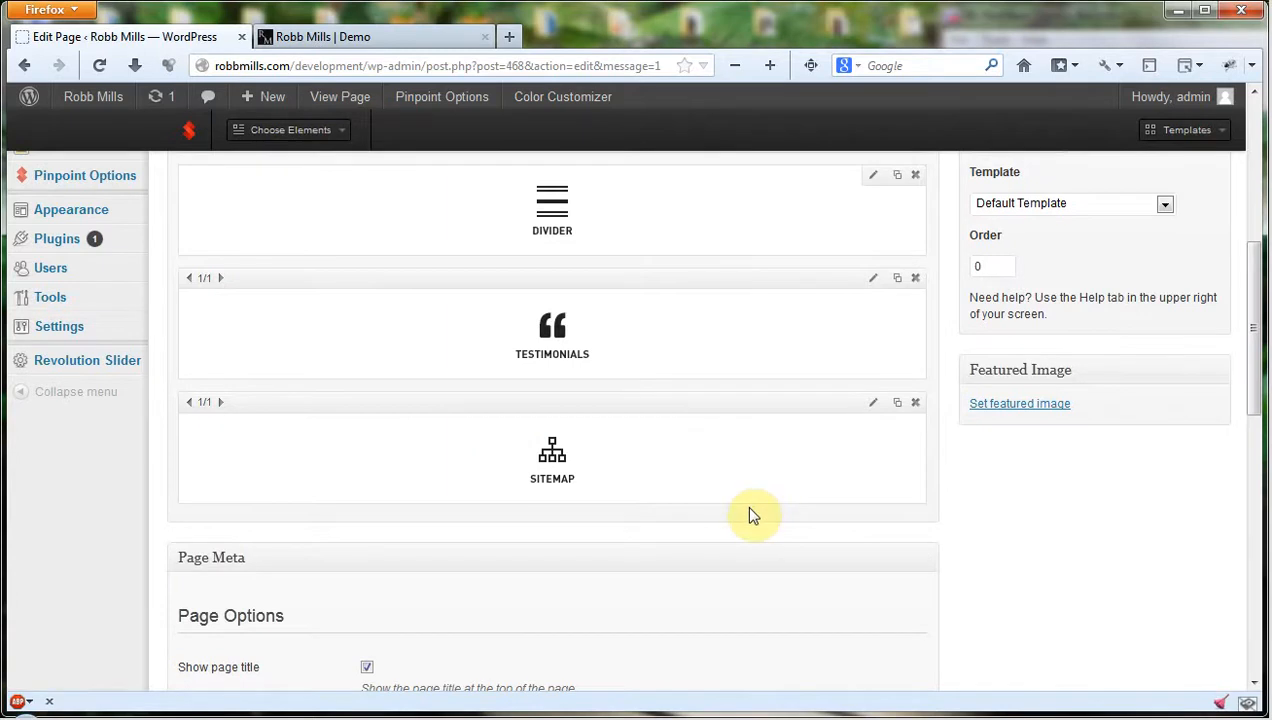
scroll(632, 468, up, 2)
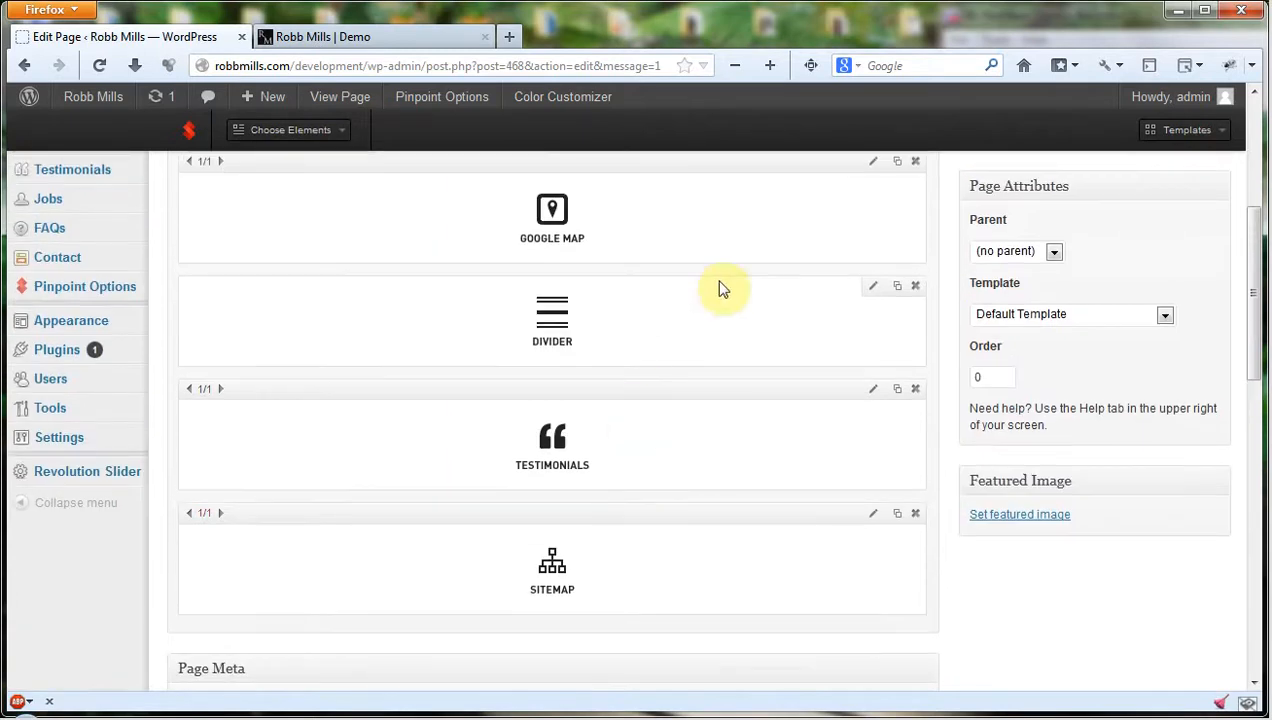
scroll(716, 294, up, 2)
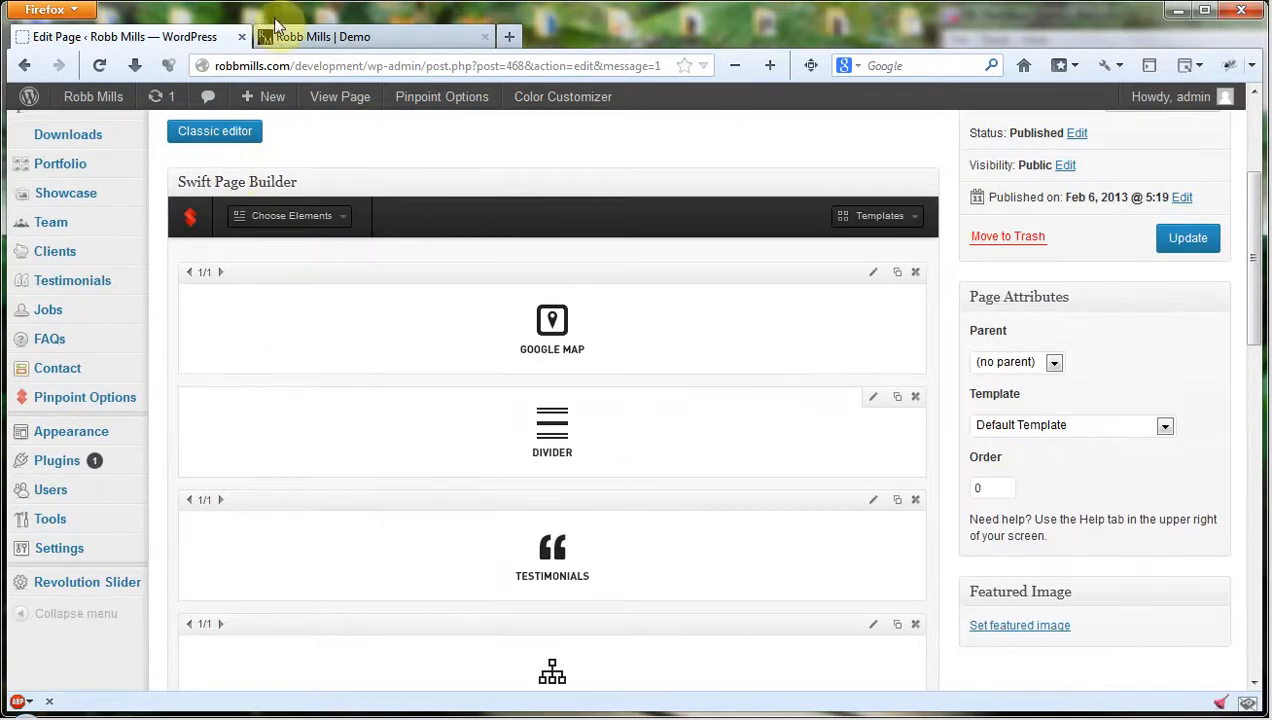
click(321, 37)
scroll(1100, 487, down, 2)
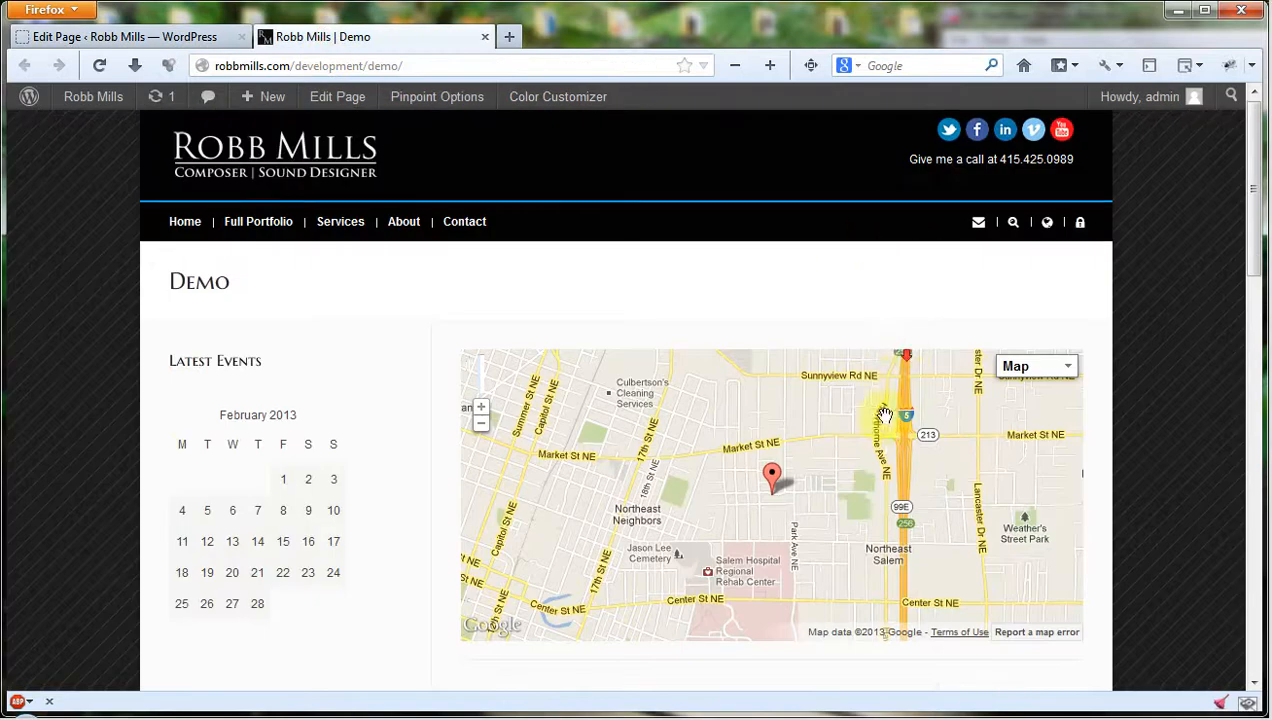
scroll(1098, 480, down, 10)
scroll(892, 420, up, 15)
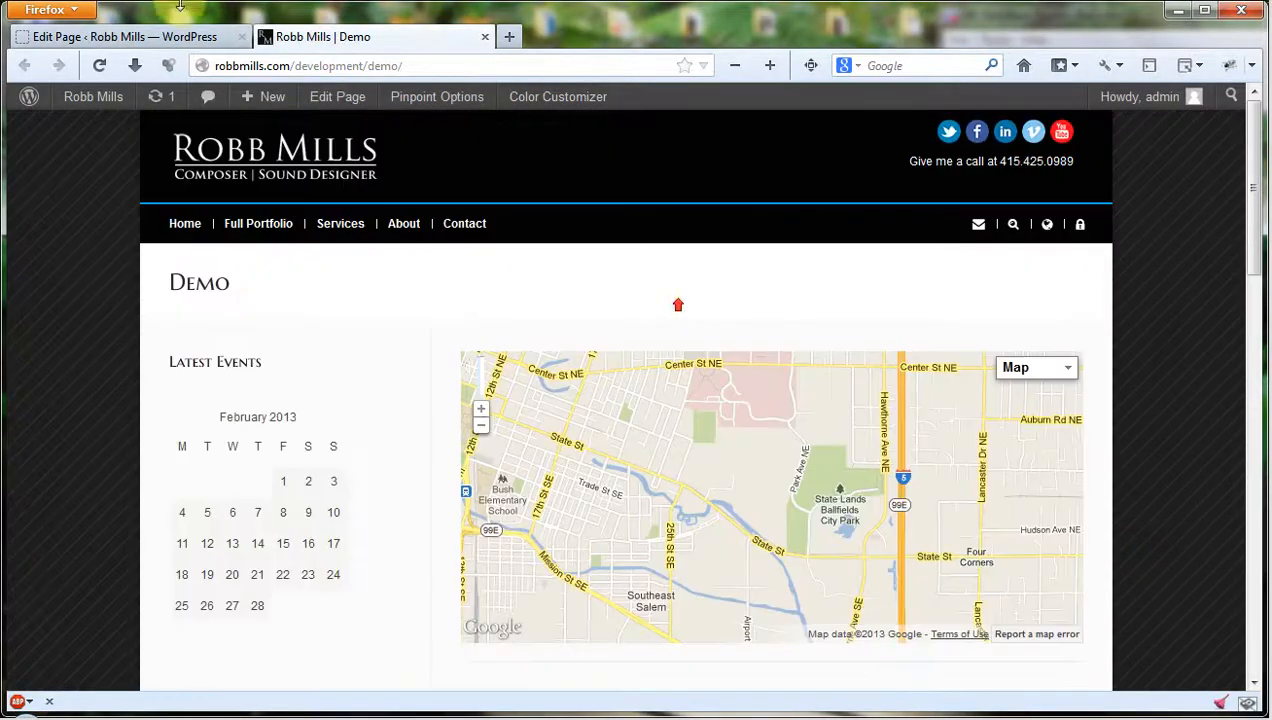
Return to the page editor and delete the Divider section from the Demo page layout.
click(85, 40)
scroll(710, 392, down, 2)
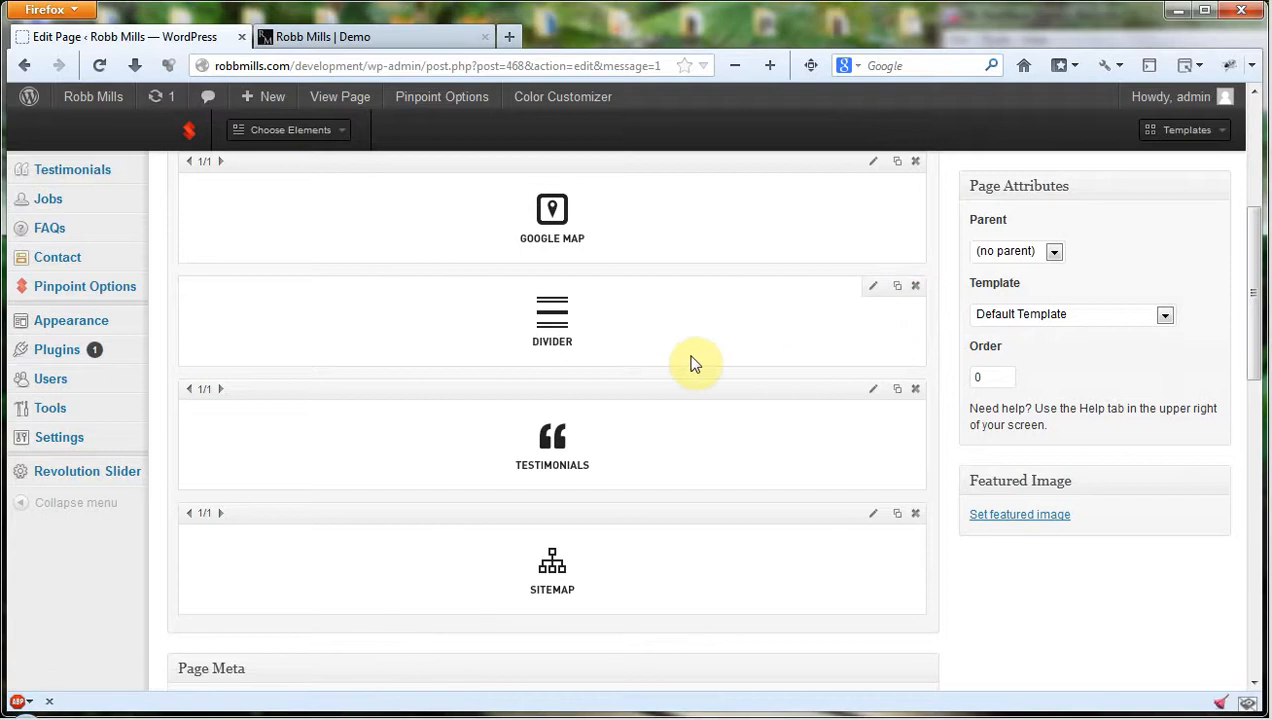
click(915, 287)
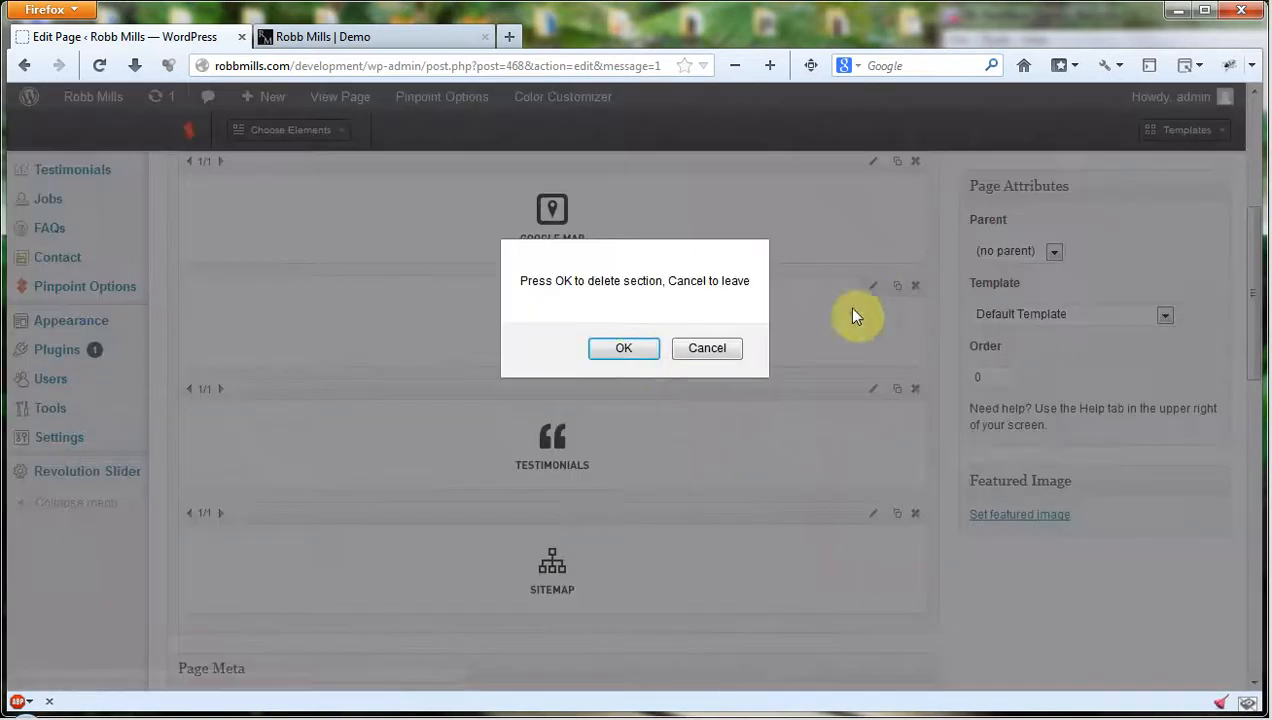
click(624, 349)
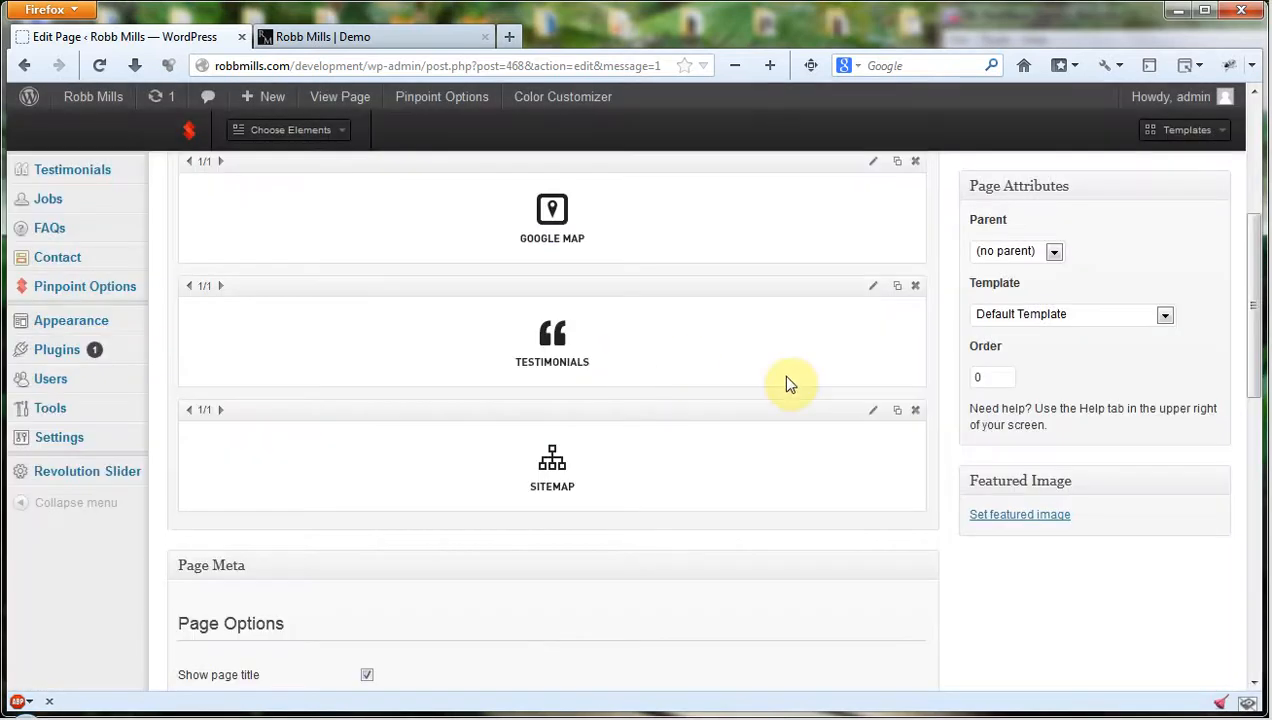
Shrink the Sitemap and Testimonials elements to 1/2 width each.
click(190, 412)
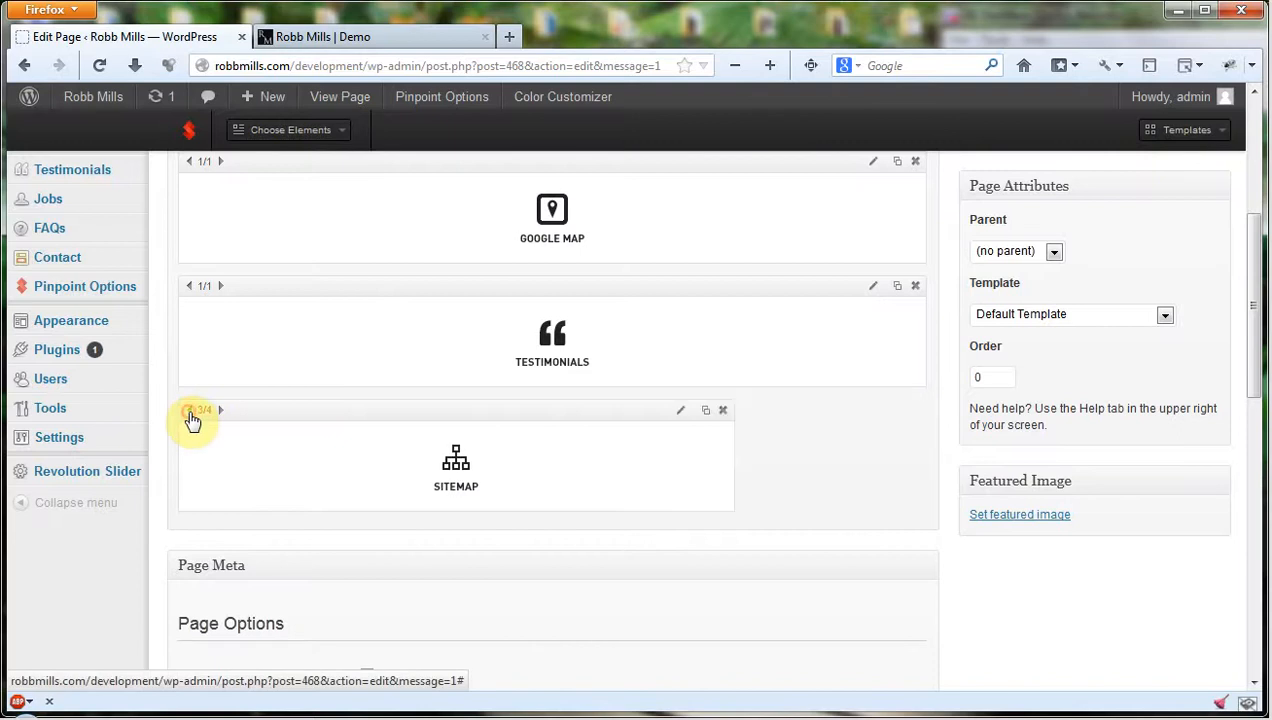
click(190, 412)
click(190, 412)
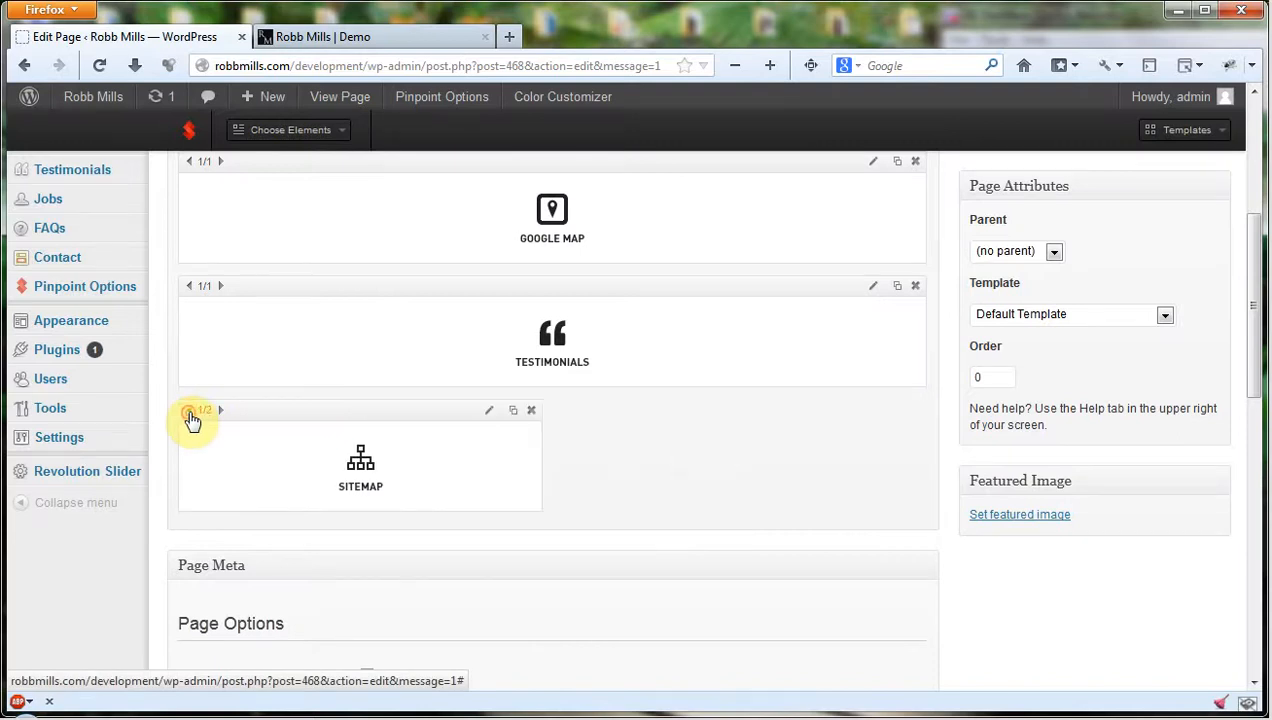
click(189, 287)
click(189, 287)
click(189, 287)
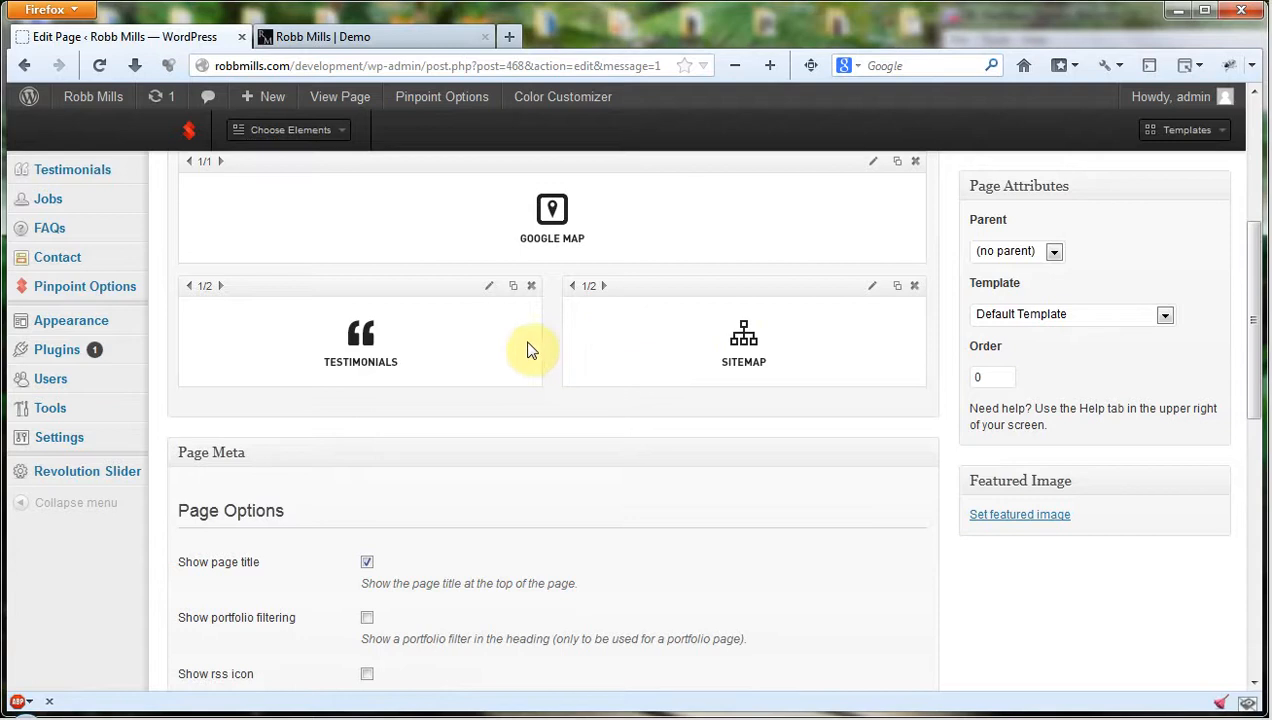
Review the Testimonials element's settings, including its number of items, and save the element.
click(488, 287)
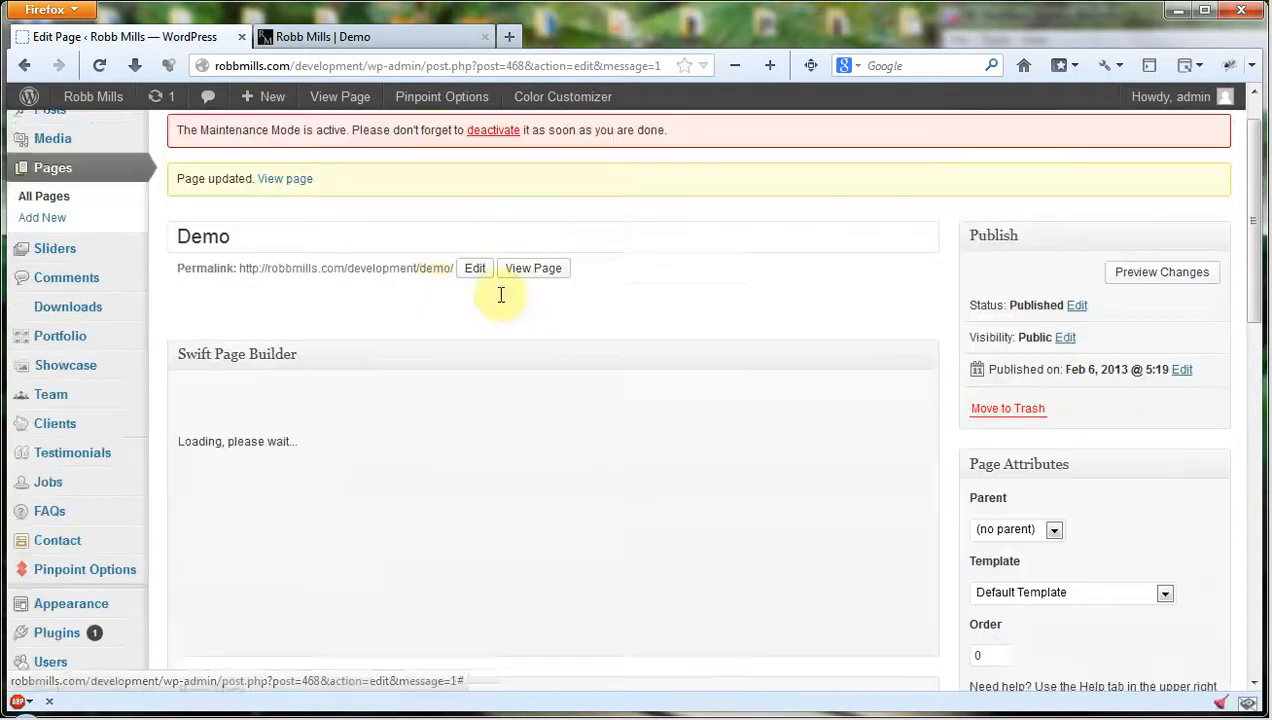
click(390, 413)
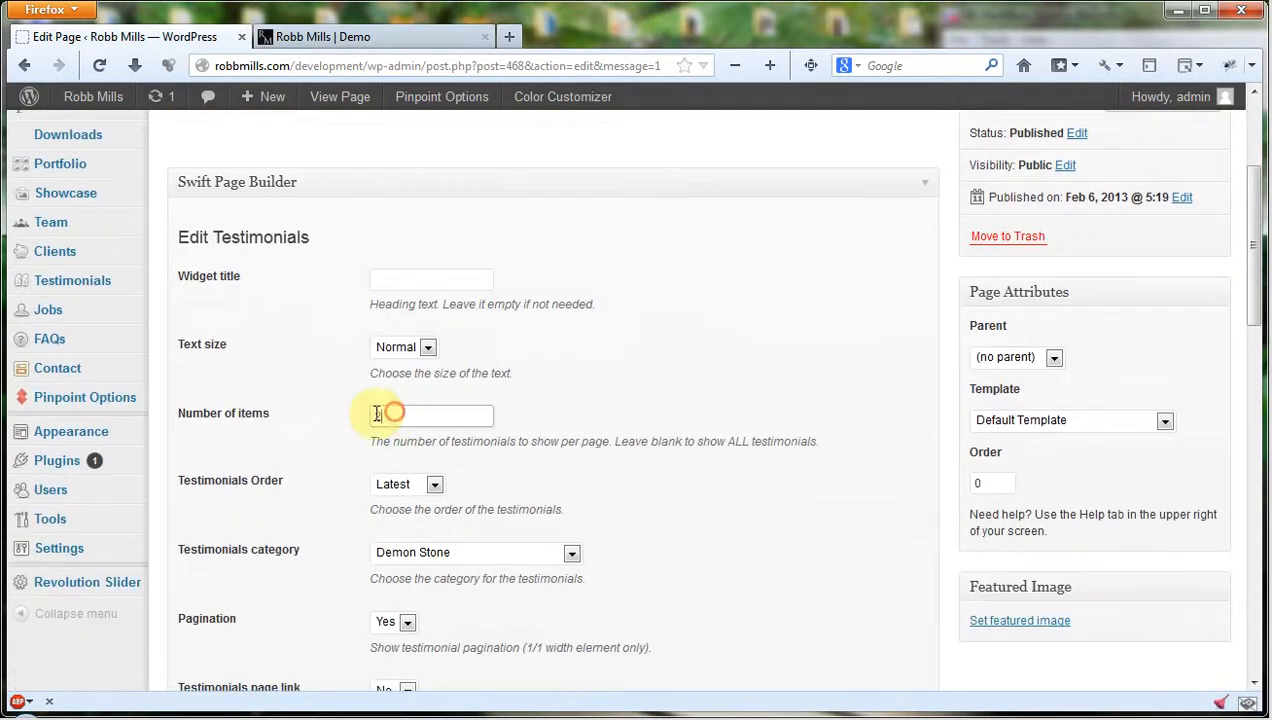
scroll(343, 420, down, 5)
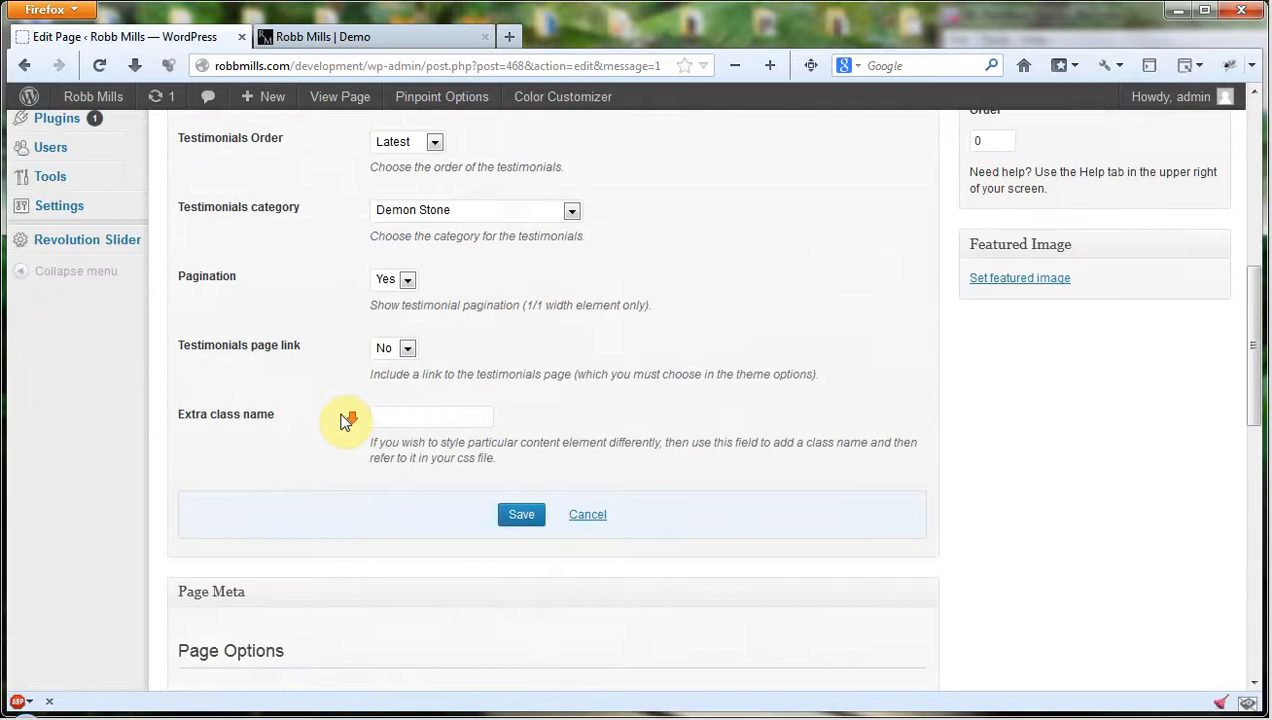
click(514, 418)
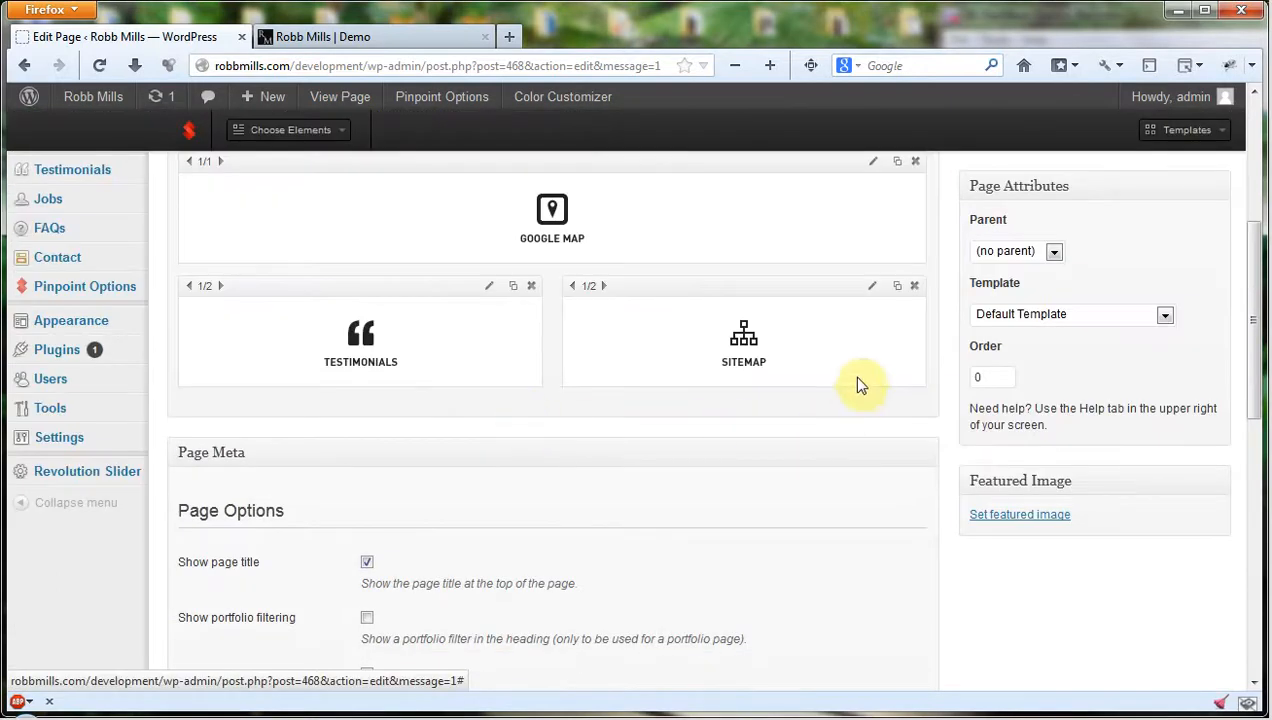
Review the Sitemap element's widget title and extra class name settings and save the element.
click(870, 290)
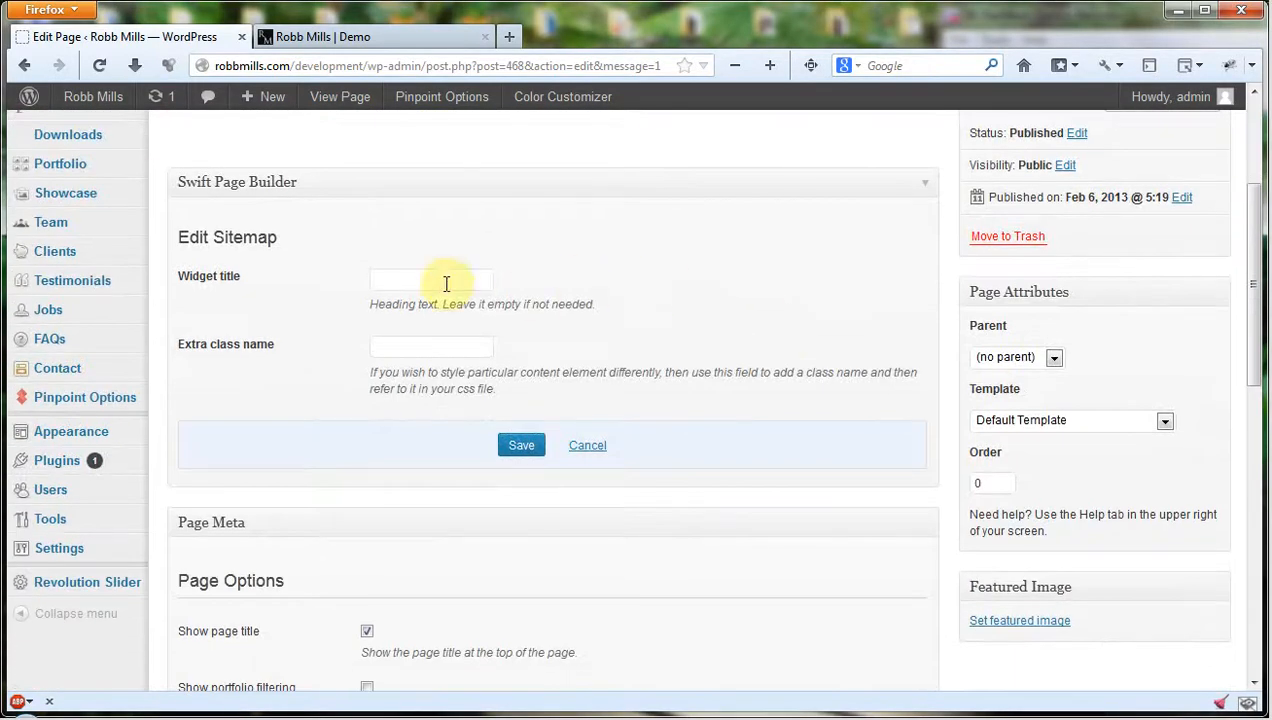
click(438, 348)
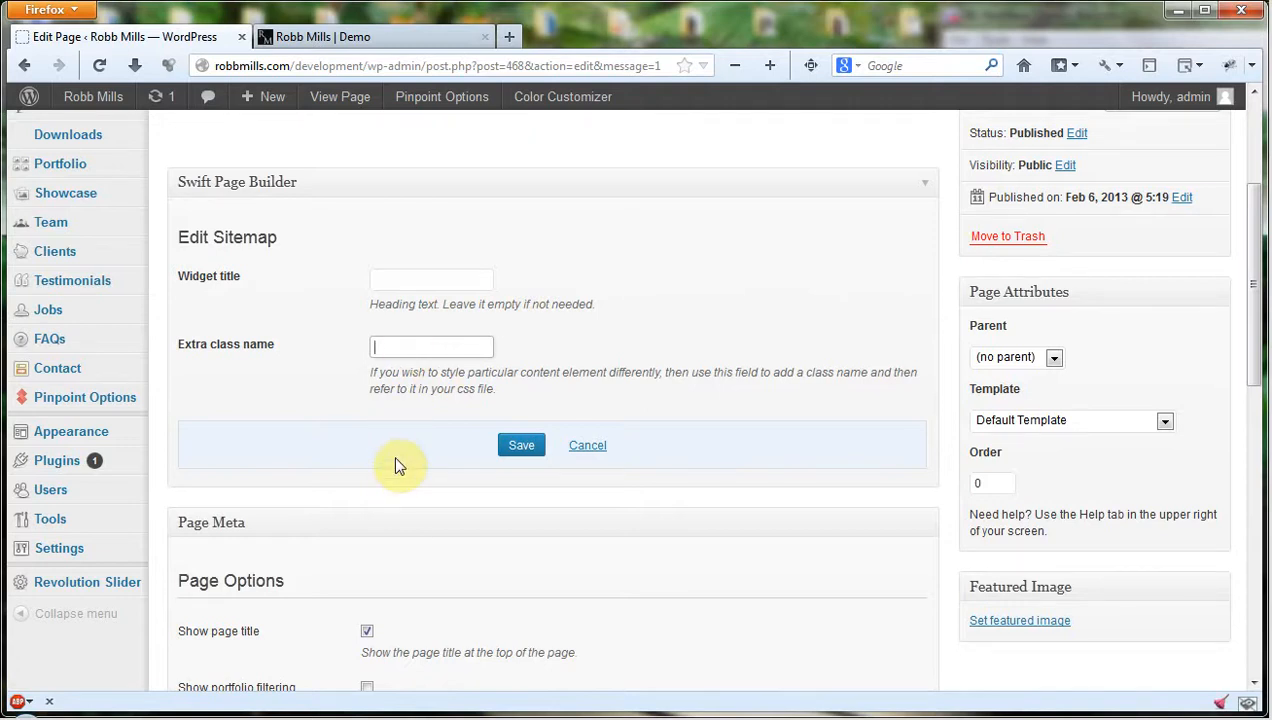
click(520, 446)
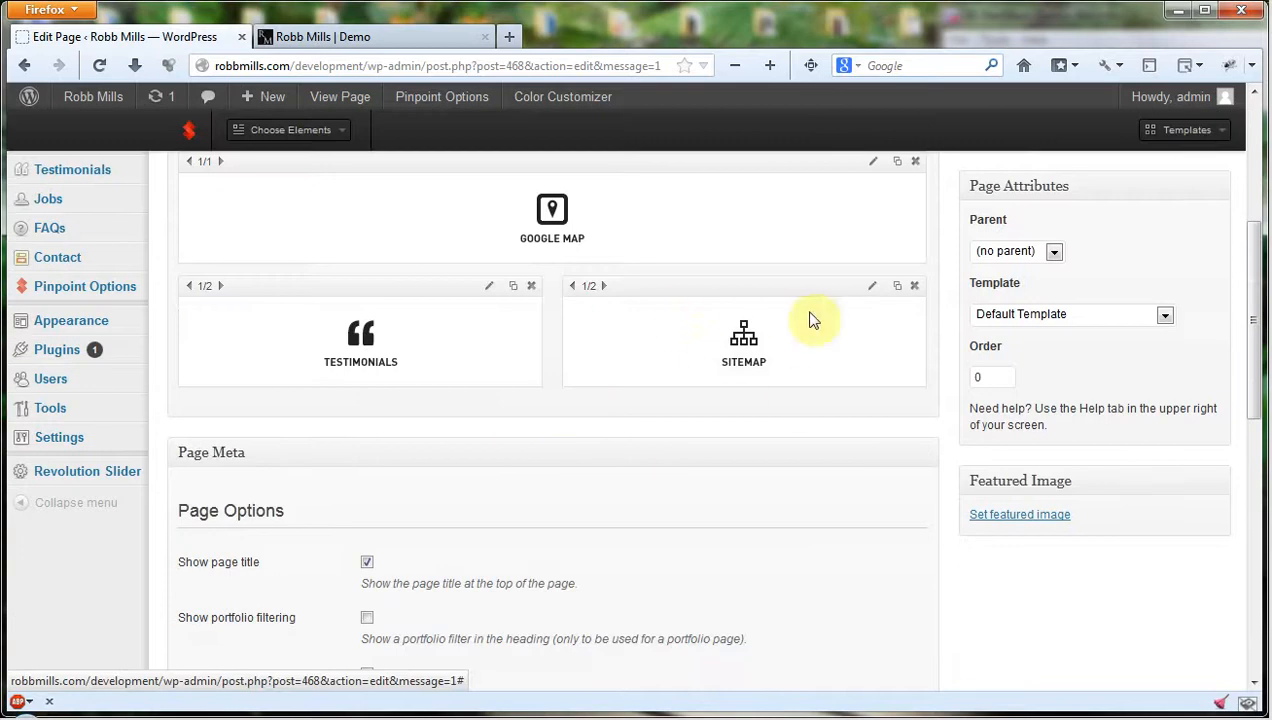
Add a Testimonials Carousel element to the Demo page layout.
scroll(743, 361, up, 2)
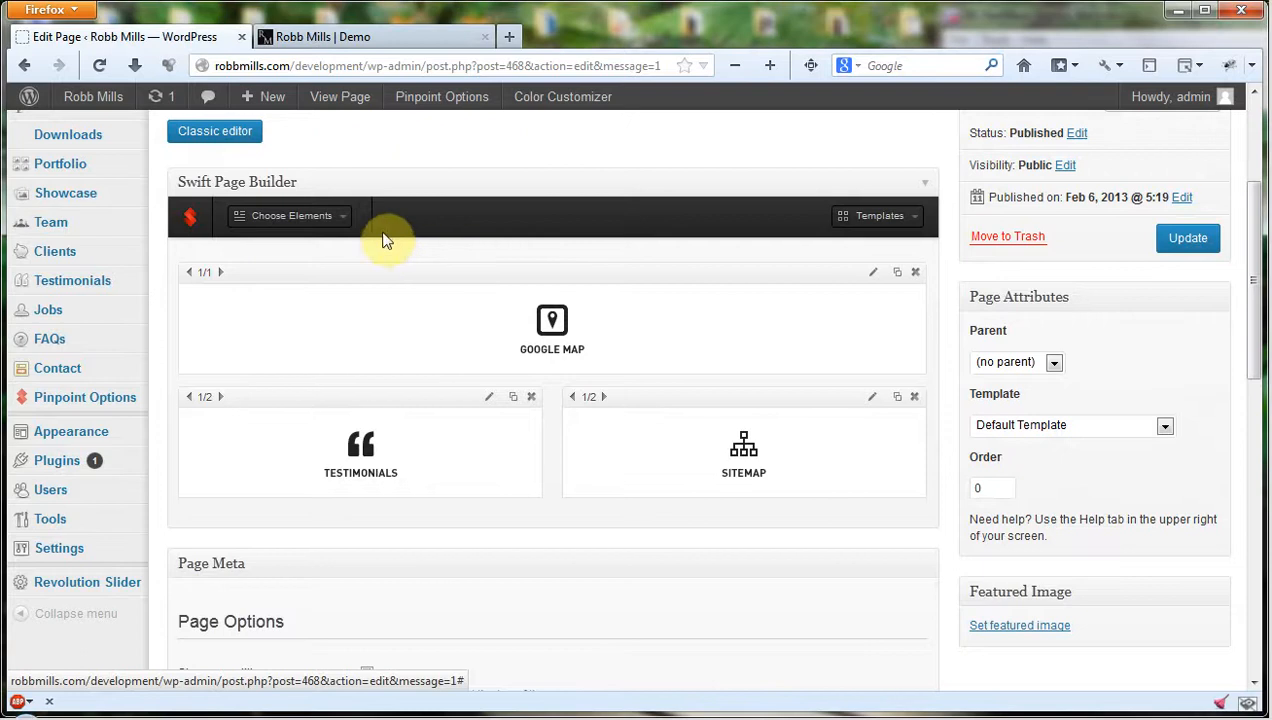
click(344, 218)
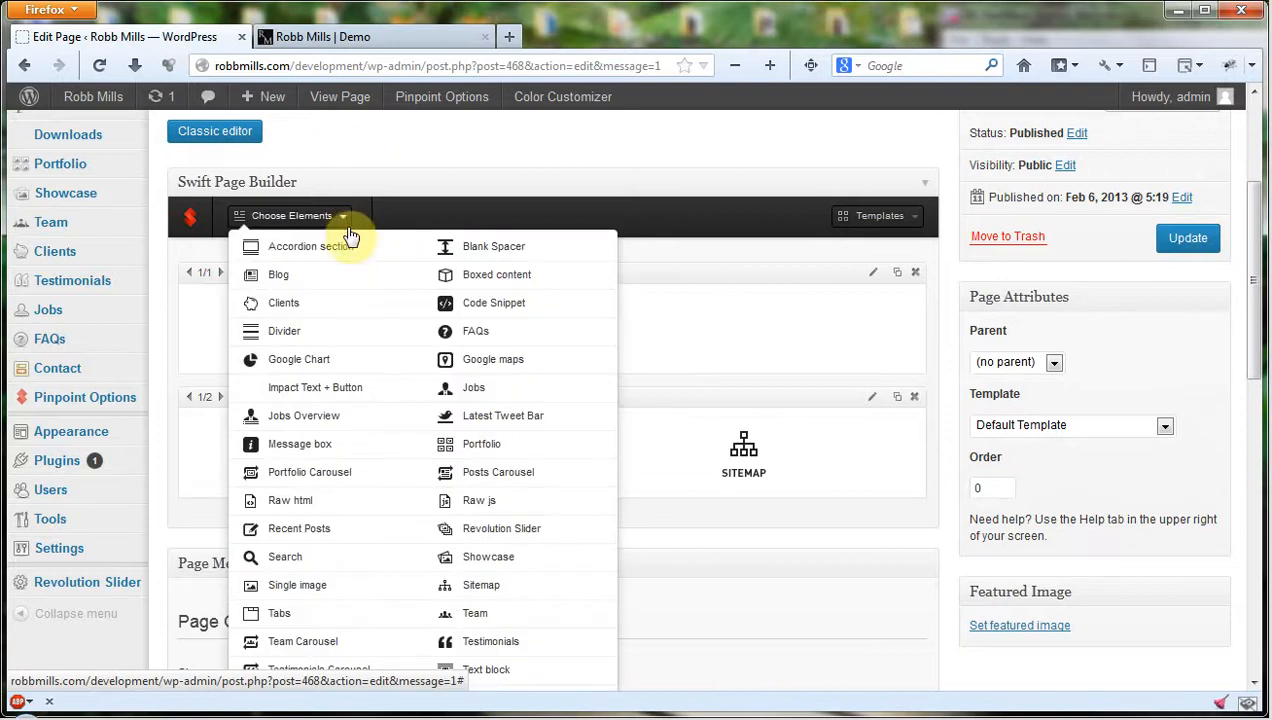
scroll(488, 483, down, 2)
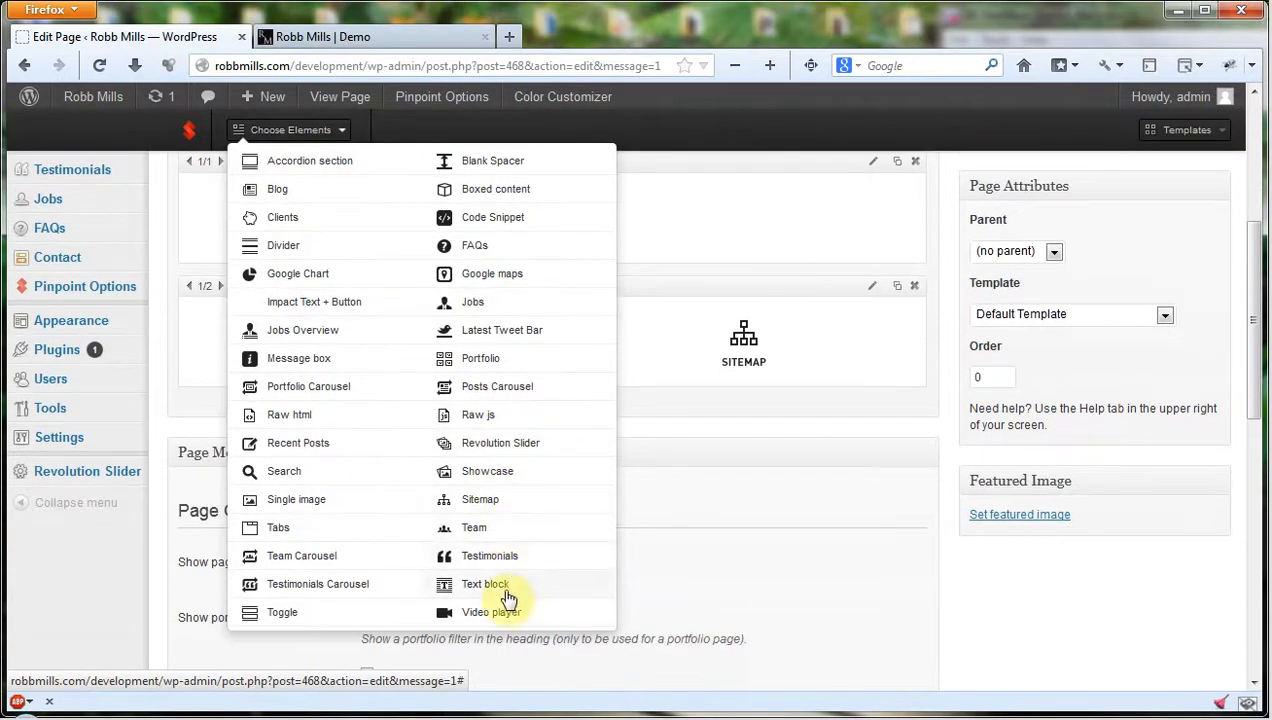
click(328, 590)
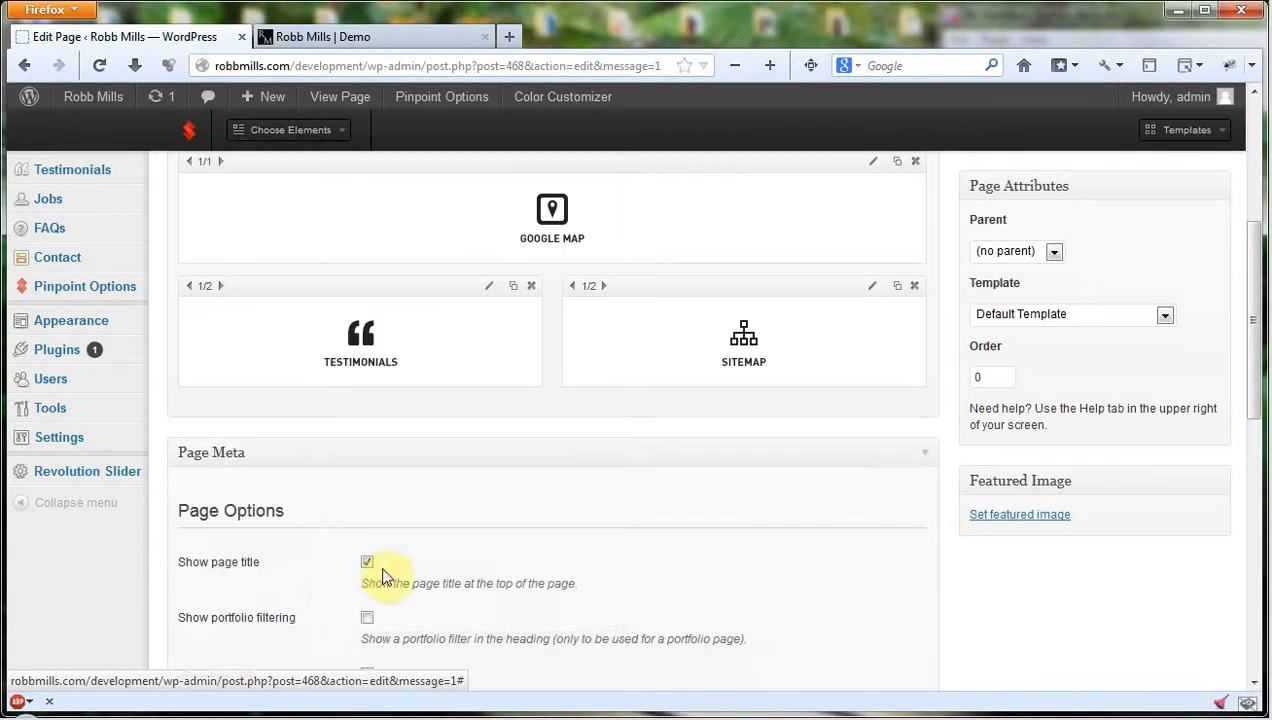
Add a Portfolio Carousel element below the Testimonial Carousel.
scroll(420, 355, up, 5)
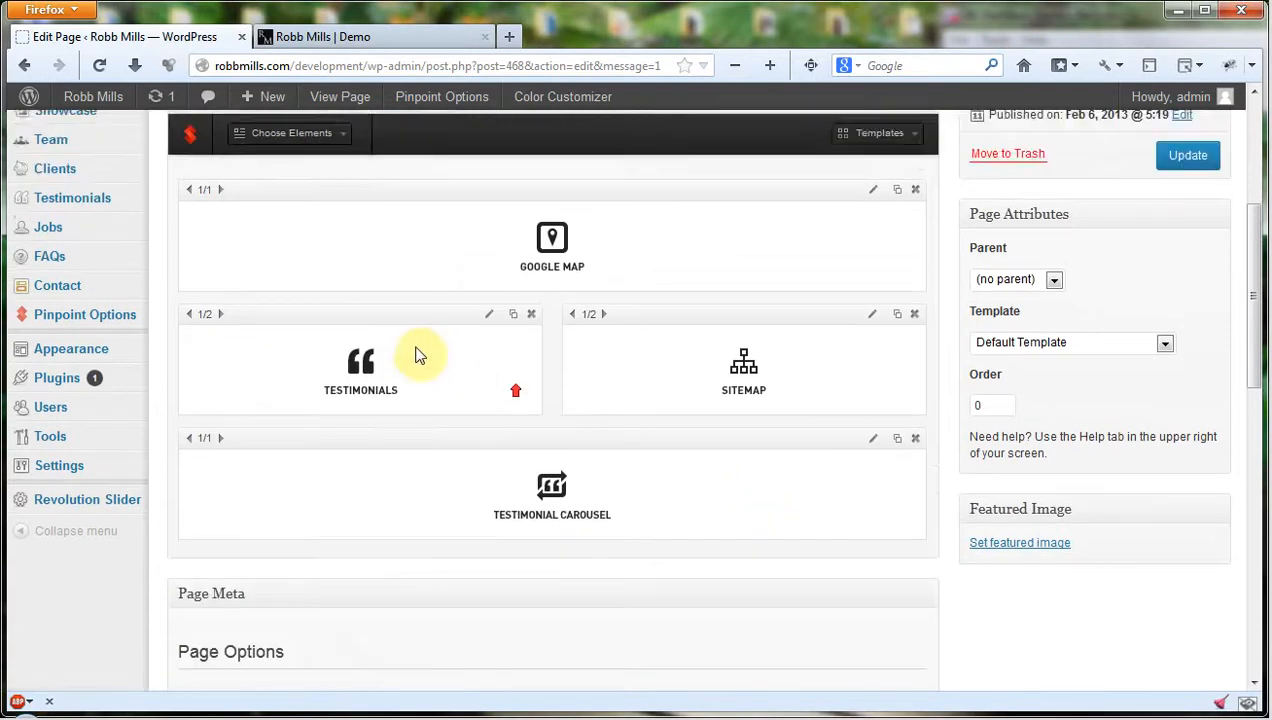
click(310, 440)
scroll(432, 445, down, 3)
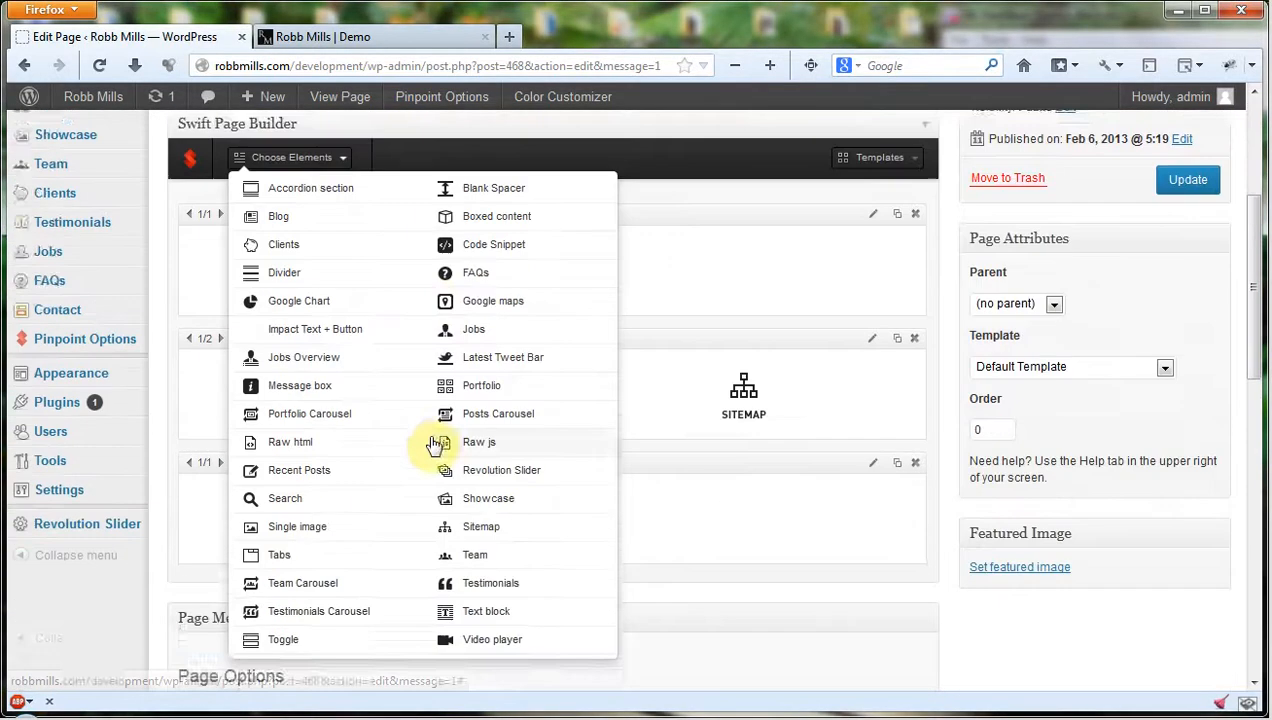
click(353, 396)
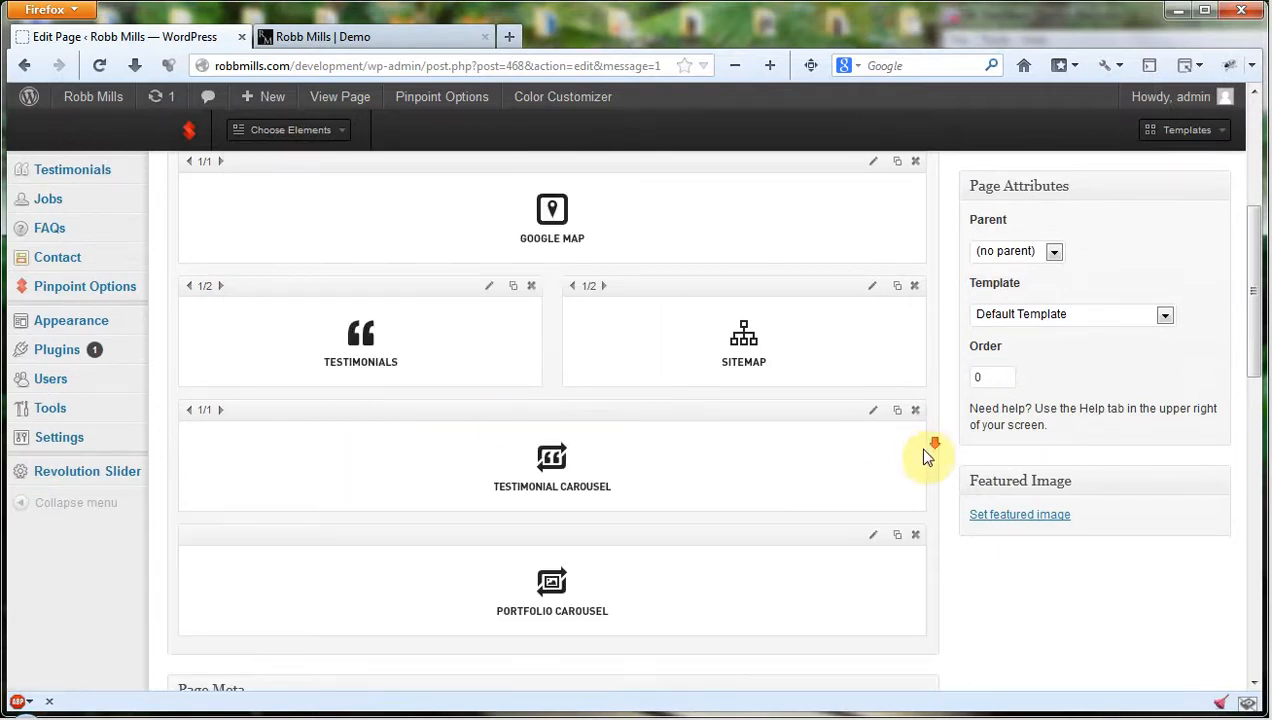
Set the Testimonial Carousel's testimonials category to Fat Princess and save the element.
scroll(915, 440, down, 2)
scroll(874, 310, down, 3)
click(873, 312)
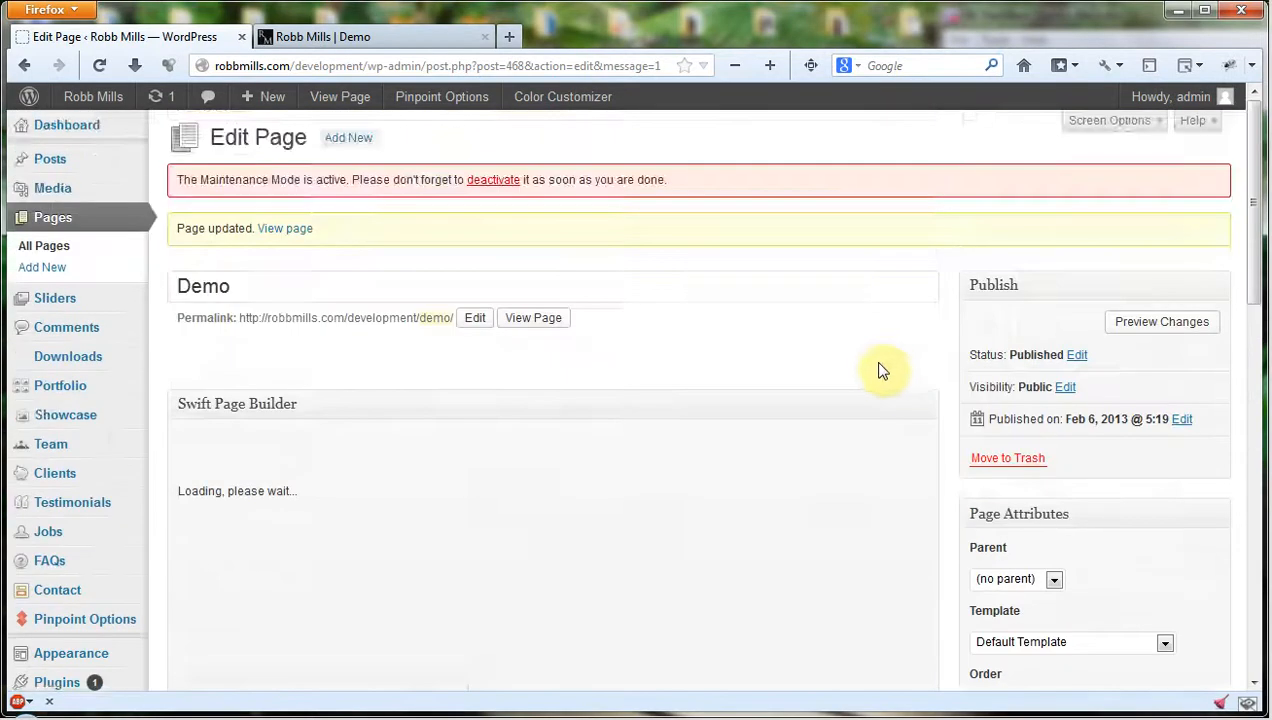
scroll(880, 369, down, 4)
scroll(445, 260, down, 2)
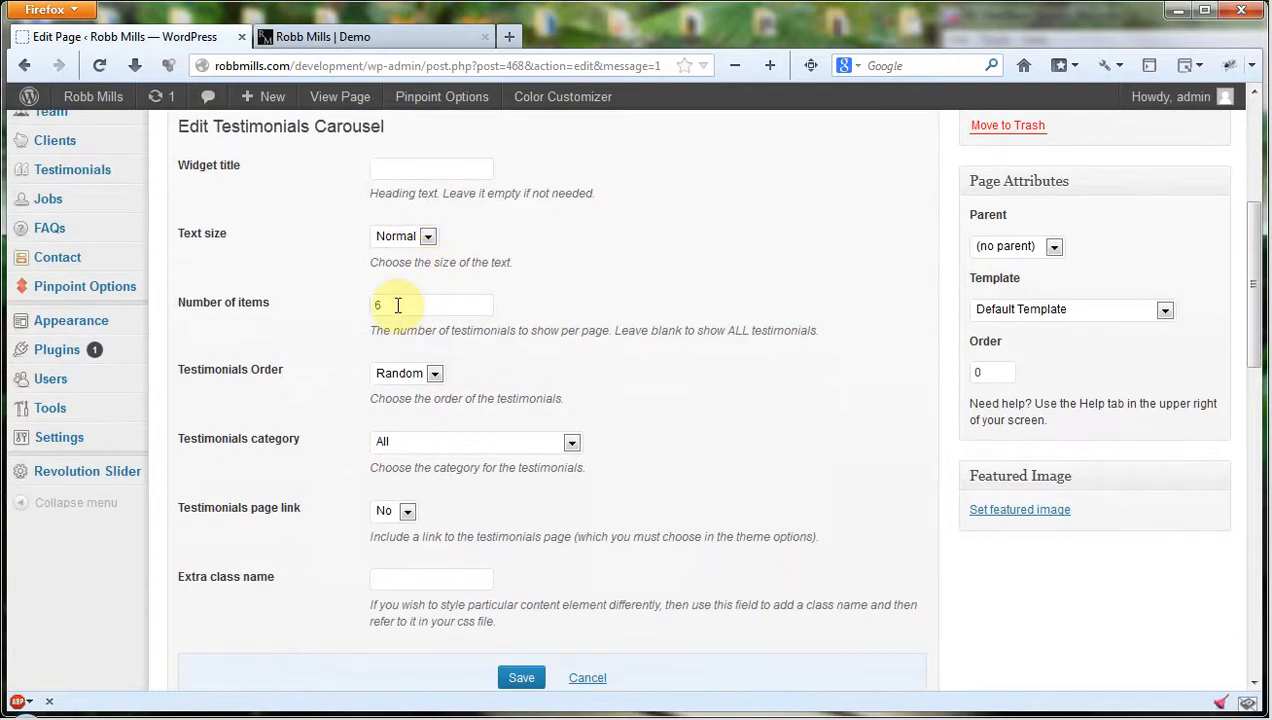
scroll(681, 320, down, 3)
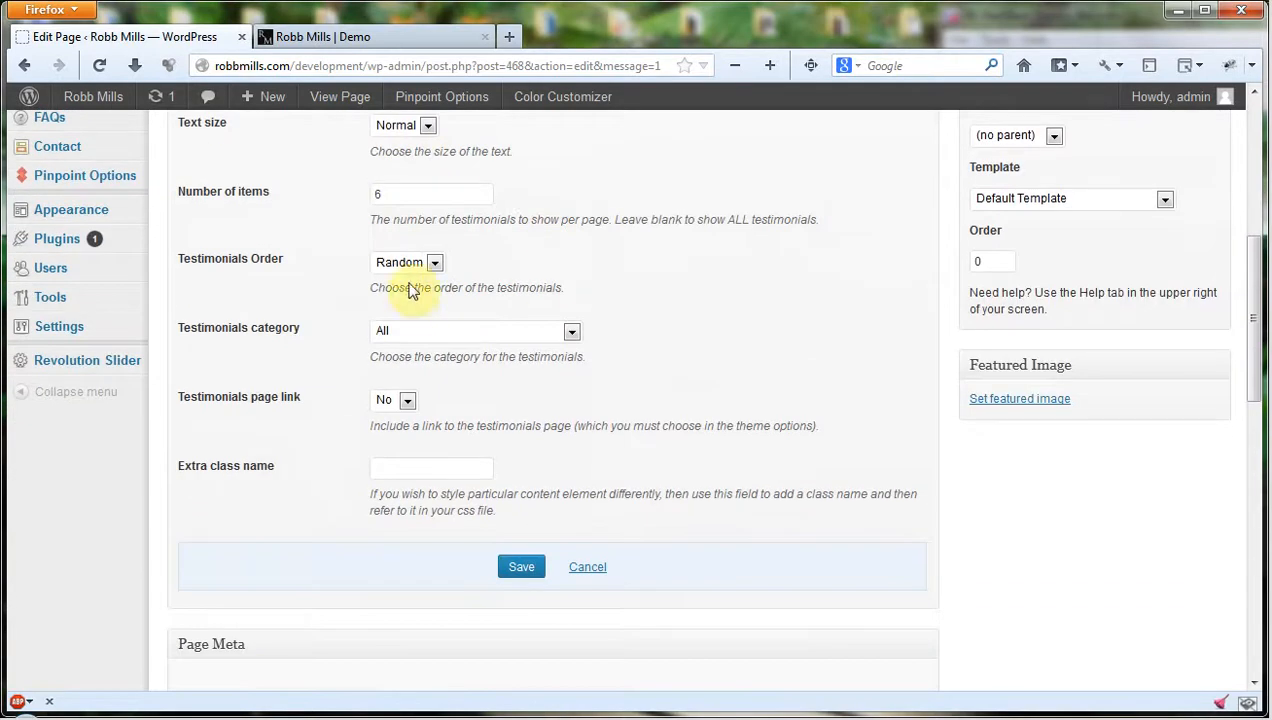
click(571, 331)
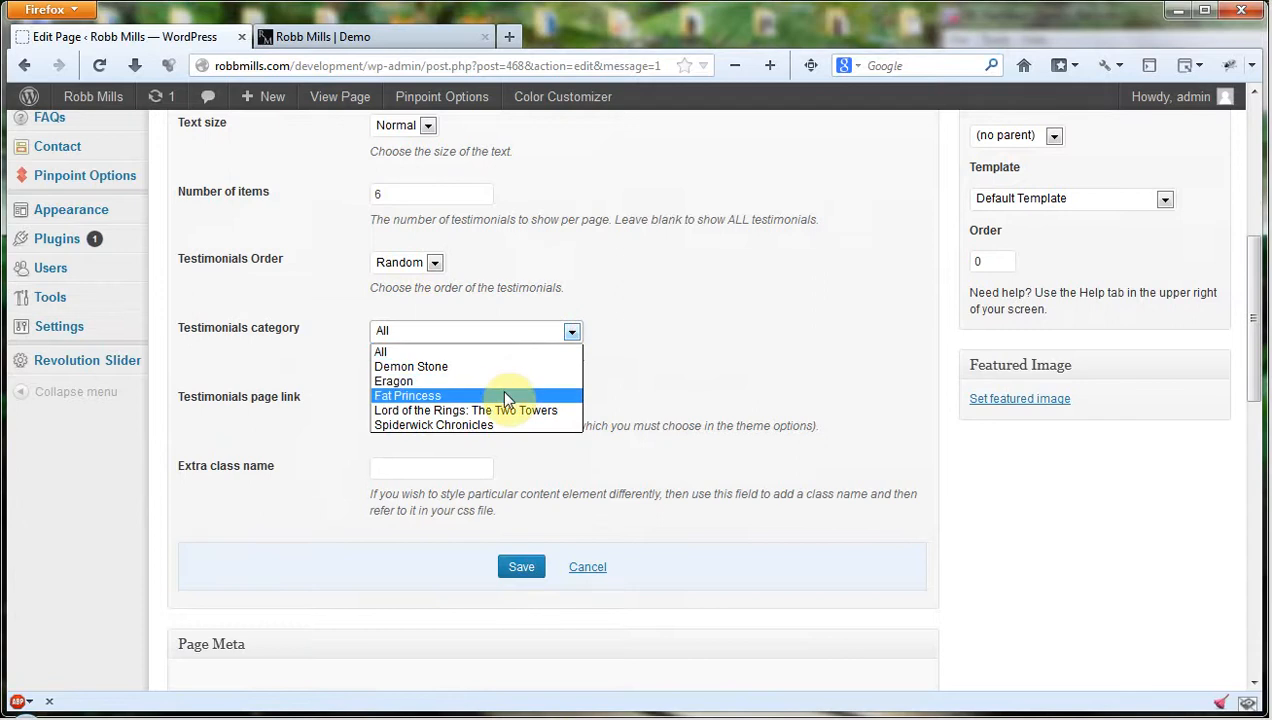
click(507, 397)
scroll(636, 500, down, 6)
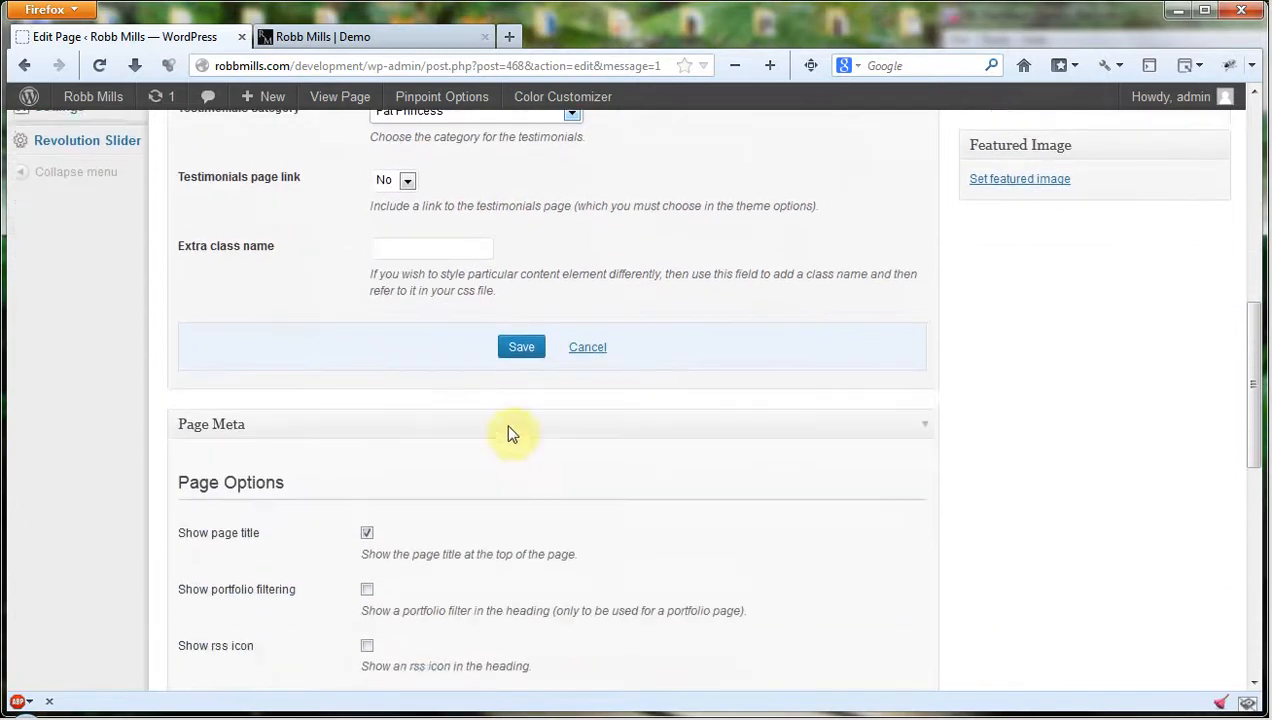
click(525, 361)
Open the Portfolio Carousel element's settings and set its number of items to 20.
scroll(880, 378, down, 3)
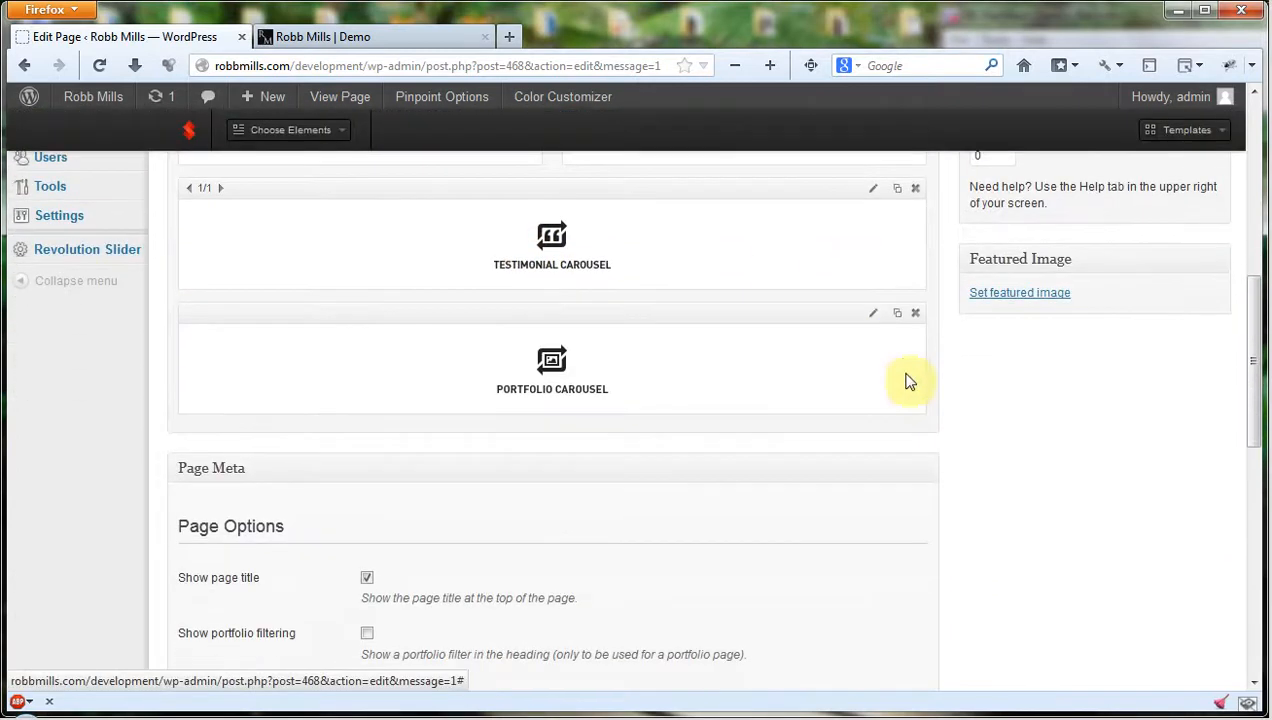
scroll(872, 318, down, 5)
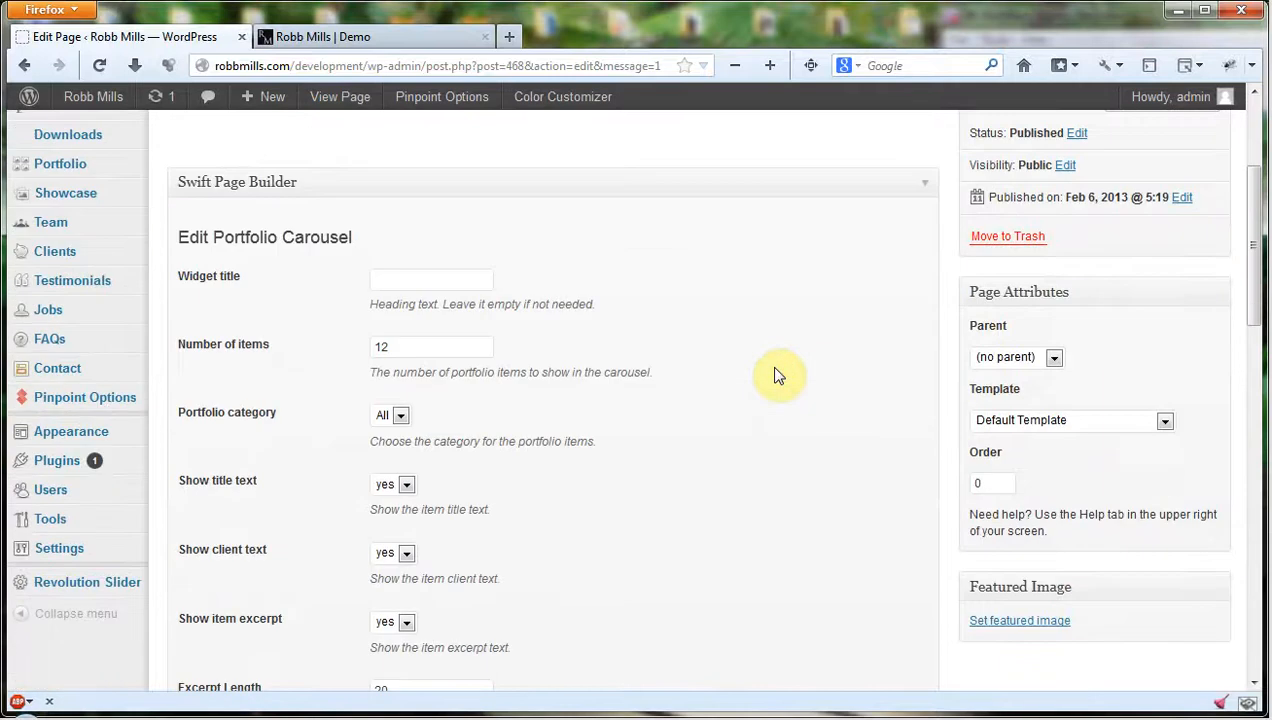
scroll(781, 378, down, 3)
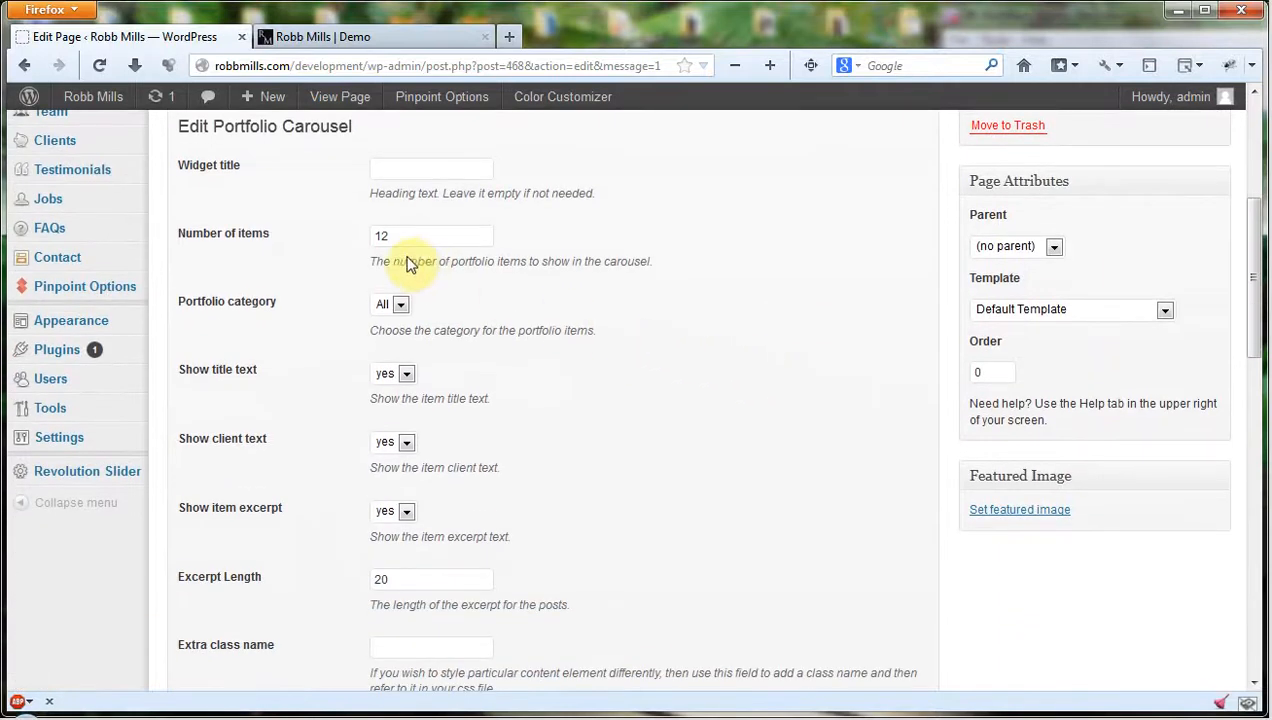
drag(398, 240, 347, 238)
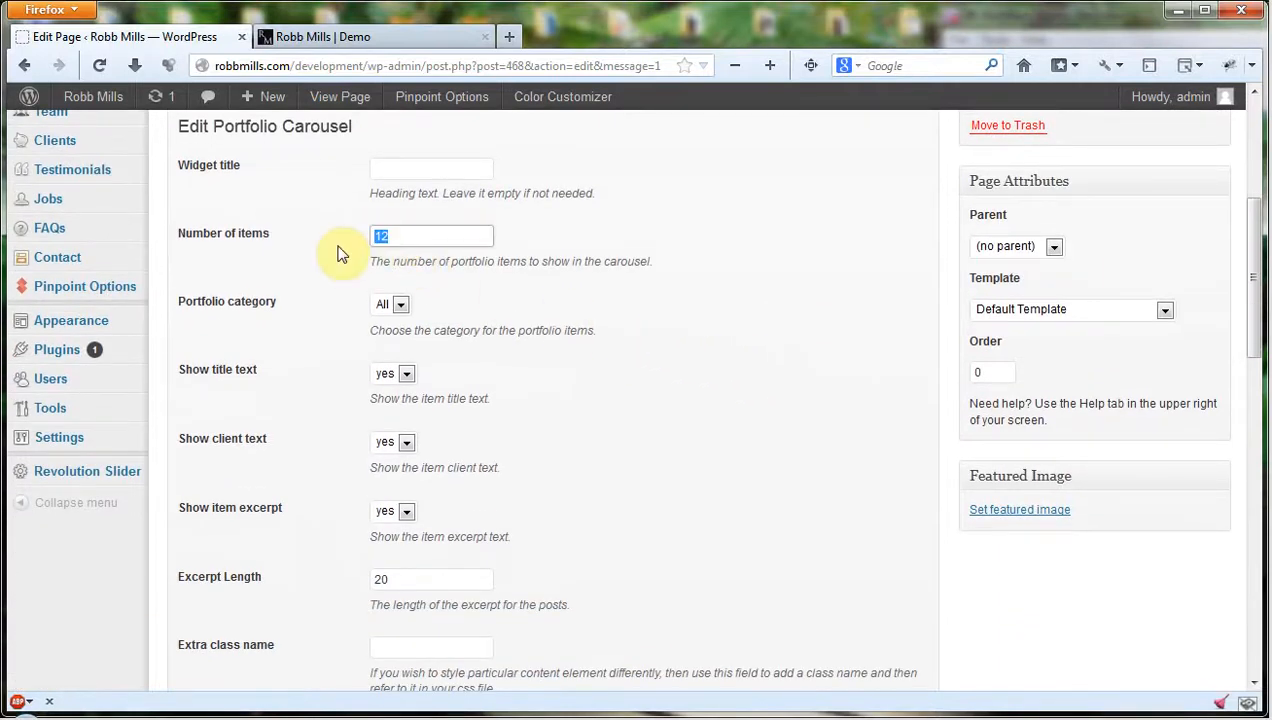
text(2)
scroll(670, 280, down, 2)
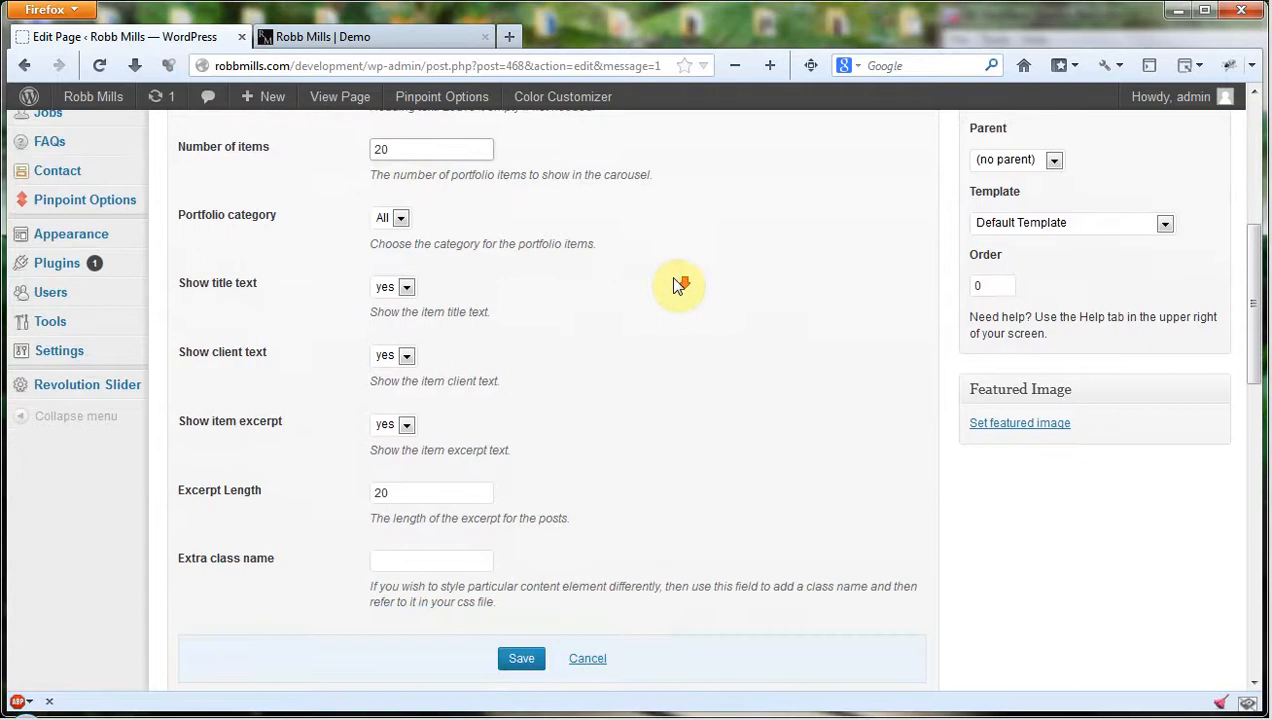
Review the Portfolio Carousel's category and its title, client and excerpt display options, and save the element.
click(400, 193)
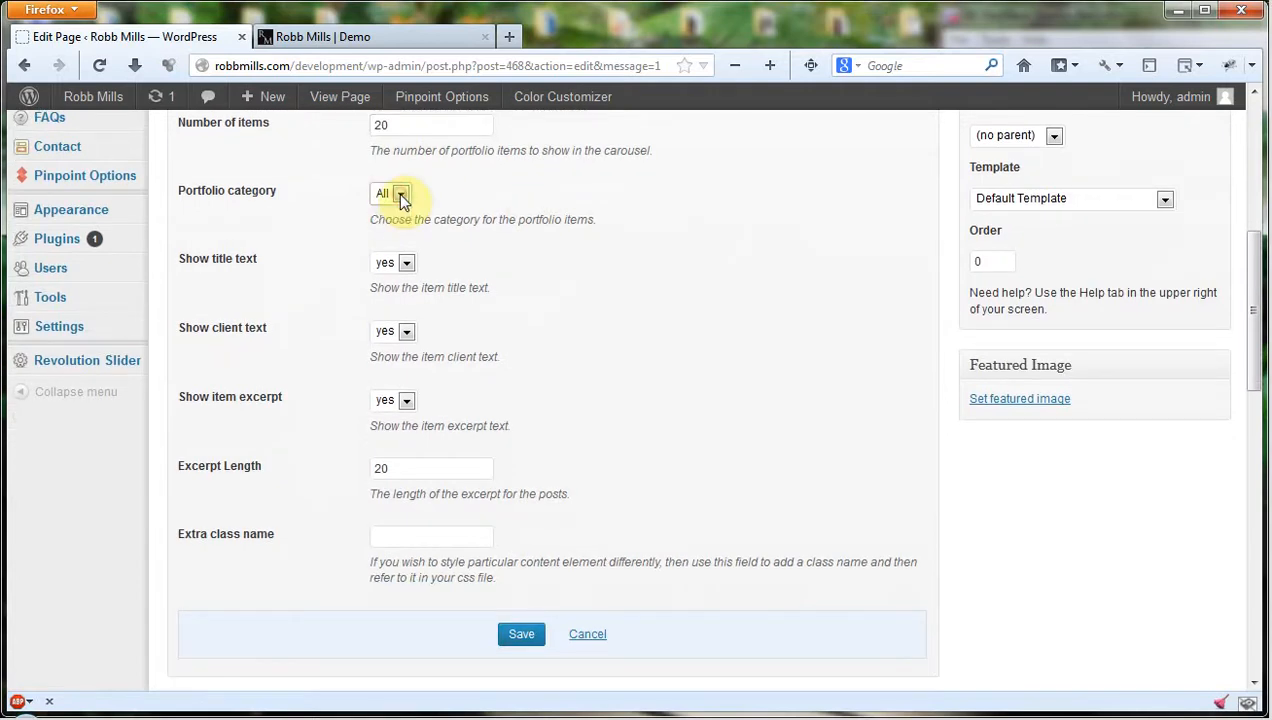
click(406, 263)
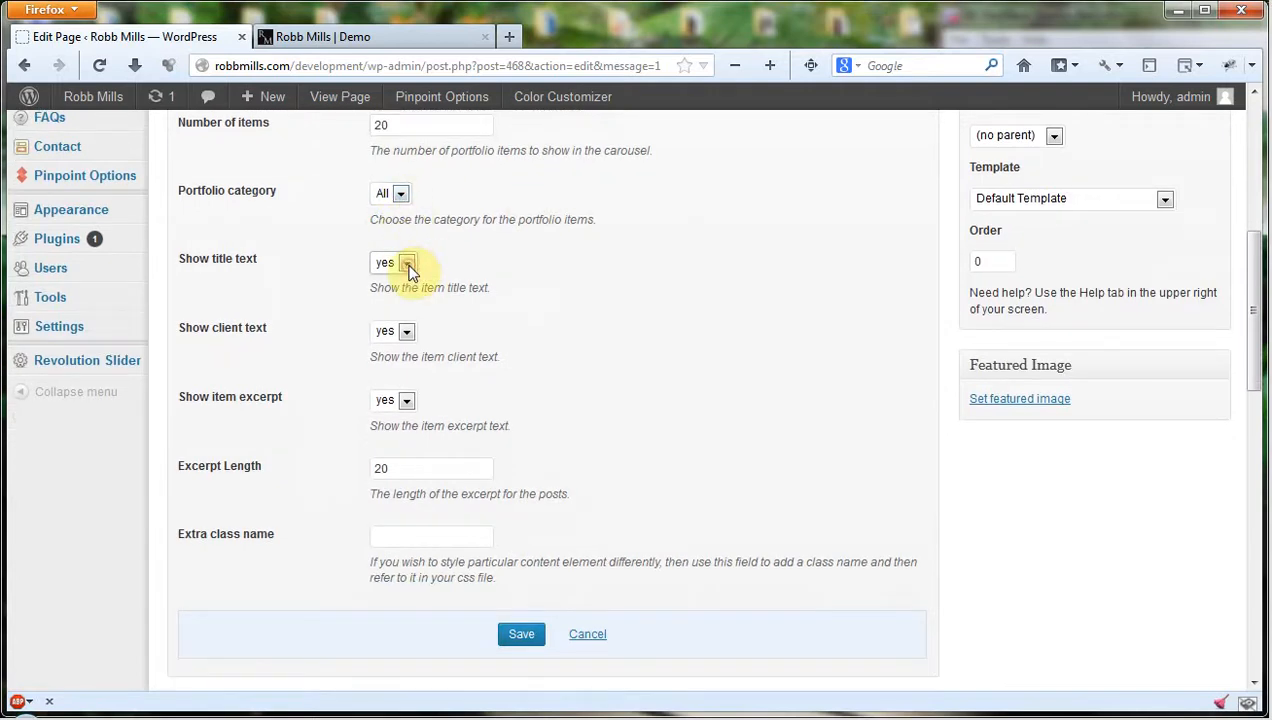
click(406, 333)
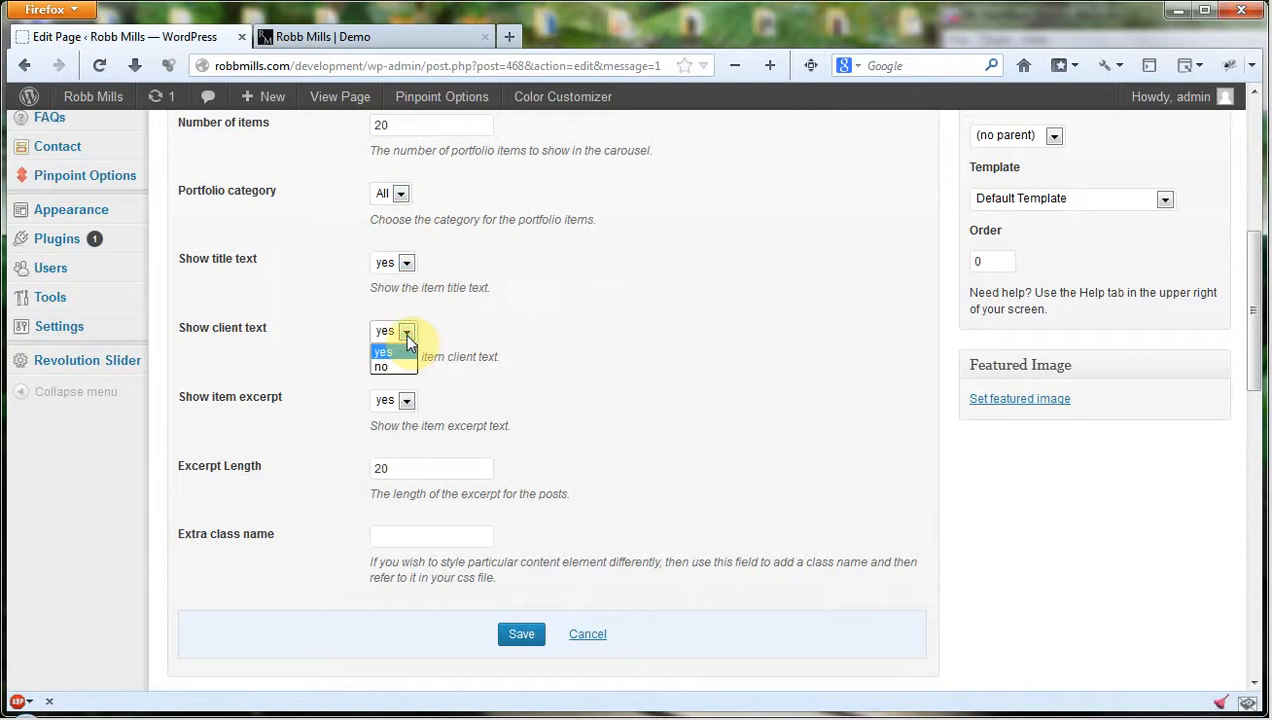
click(406, 338)
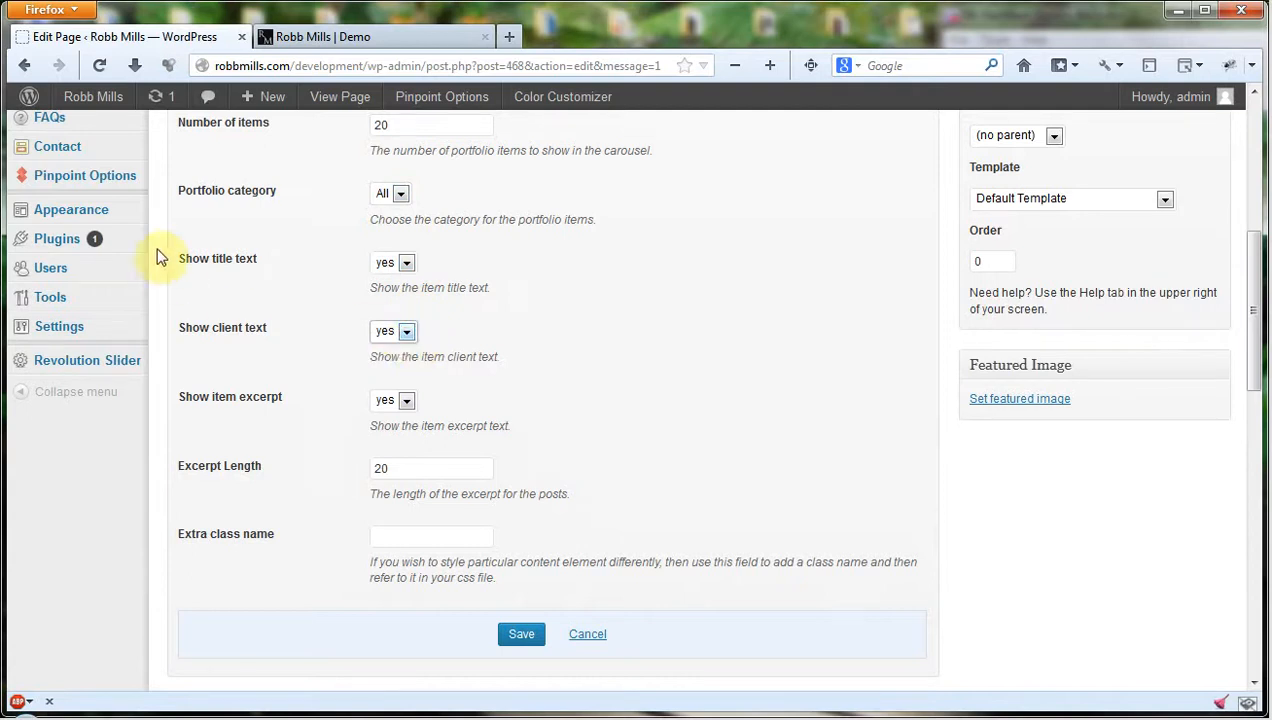
click(407, 333)
click(407, 333)
scroll(697, 372, down, 2)
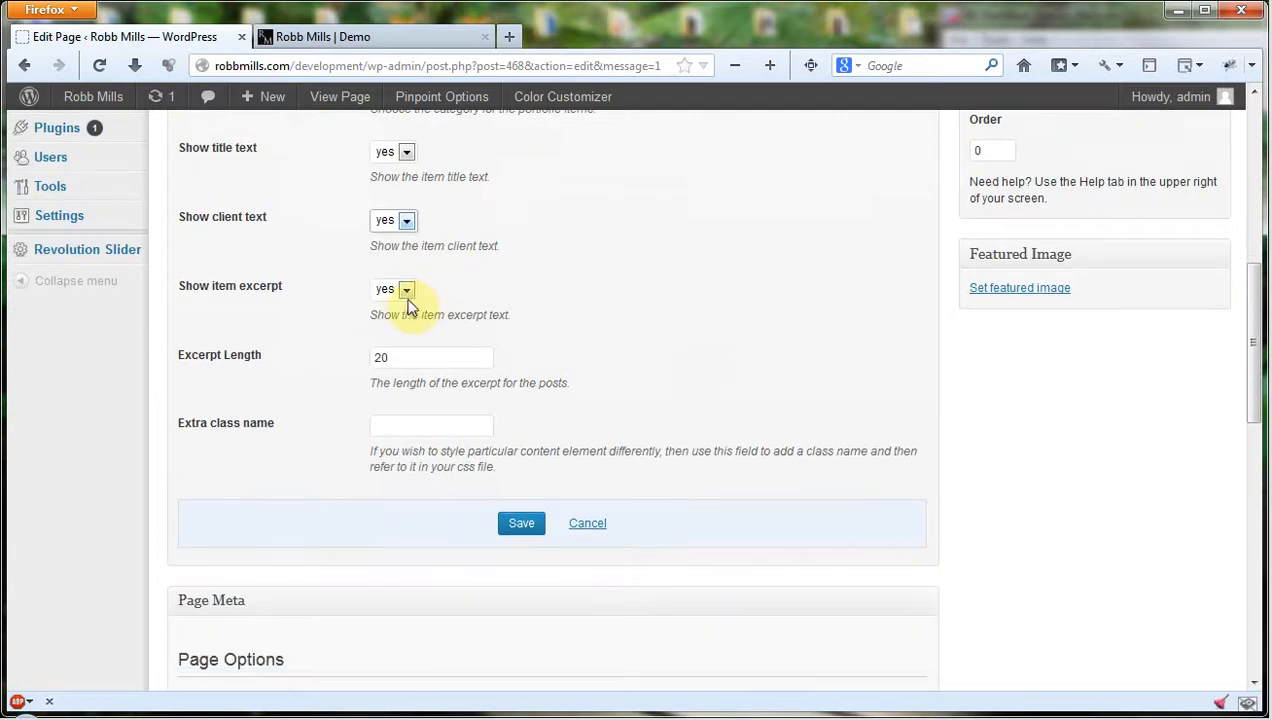
click(406, 297)
scroll(613, 330, down, 2)
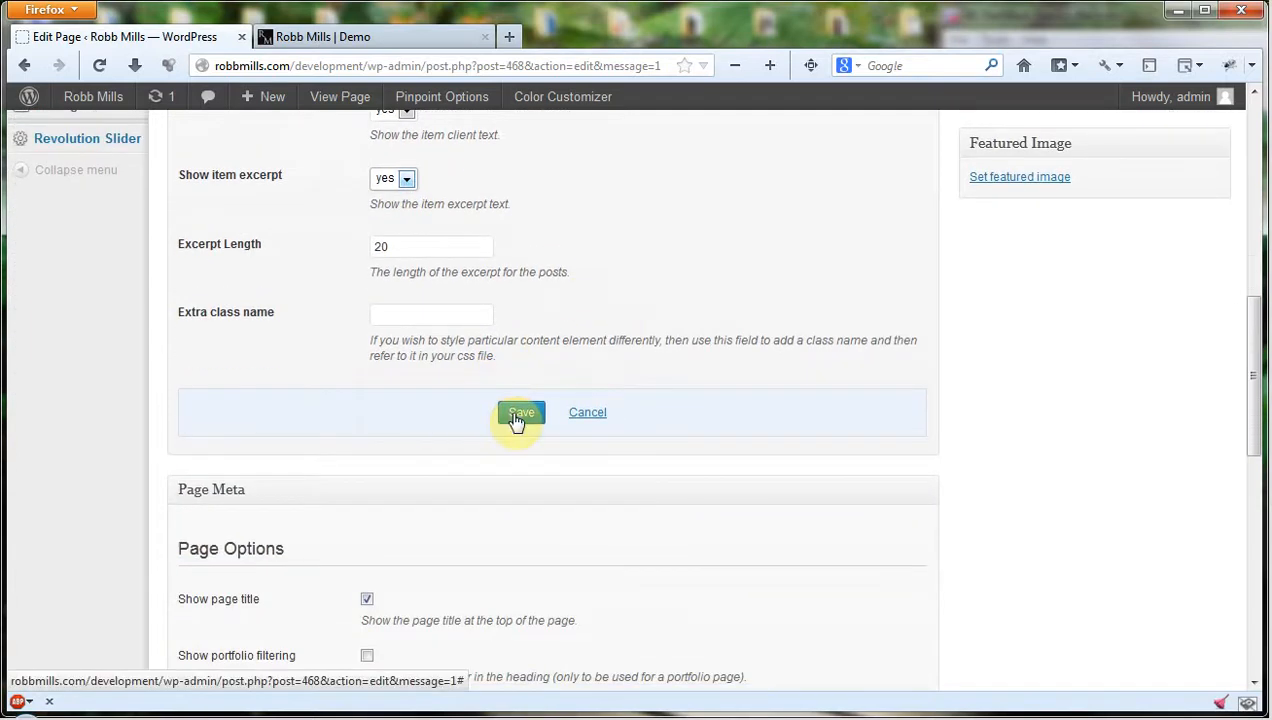
scroll(559, 241, up, 4)
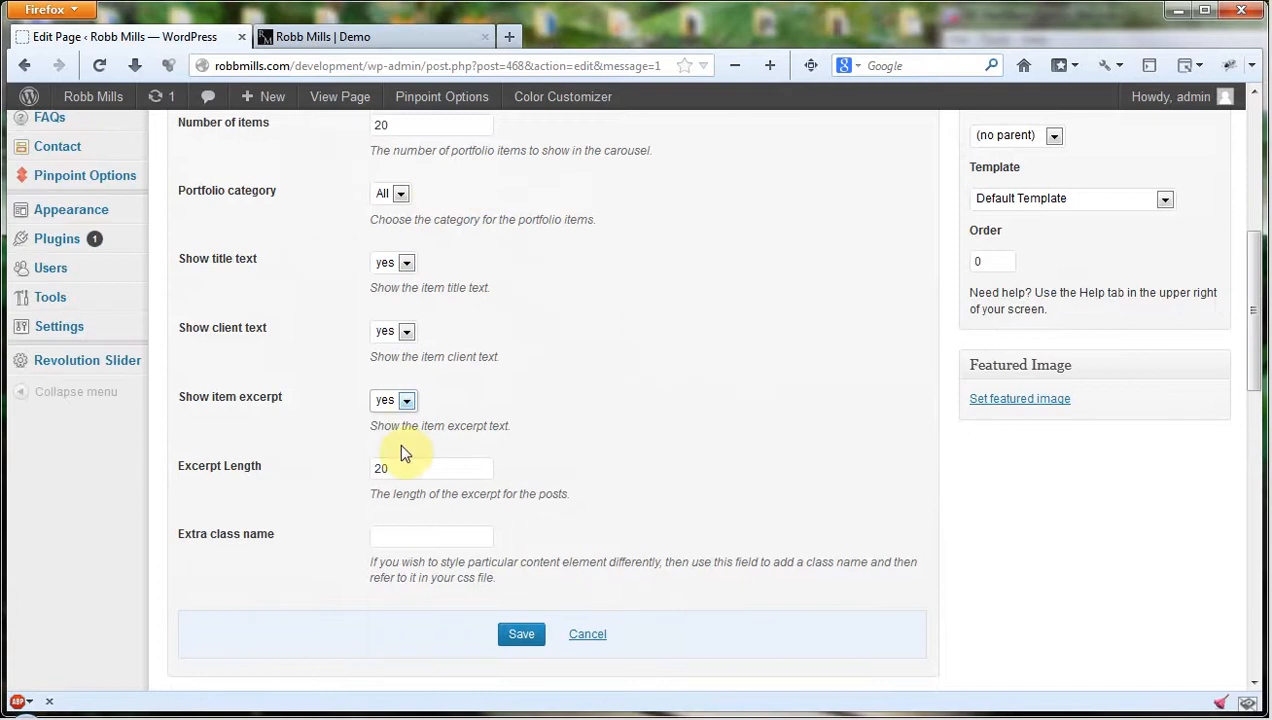
click(521, 636)
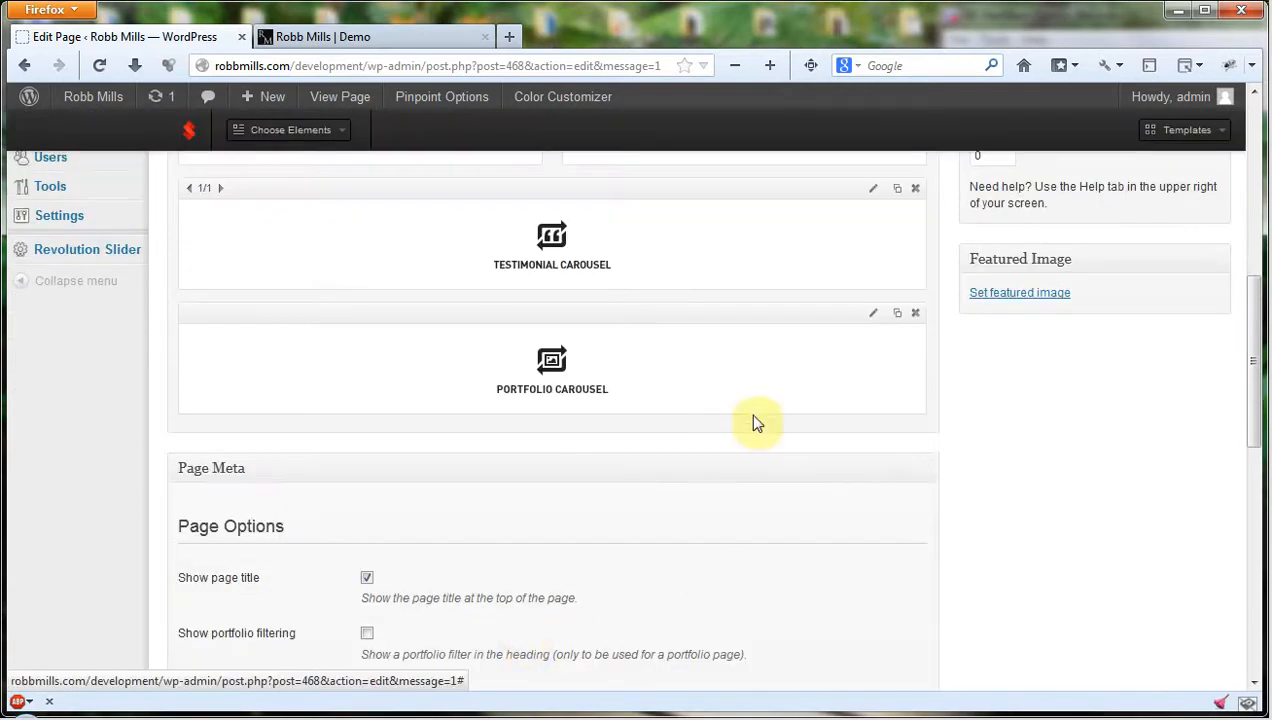
Update the Demo page and check the live Demo page before returning to the page editor.
scroll(962, 495, up, 8)
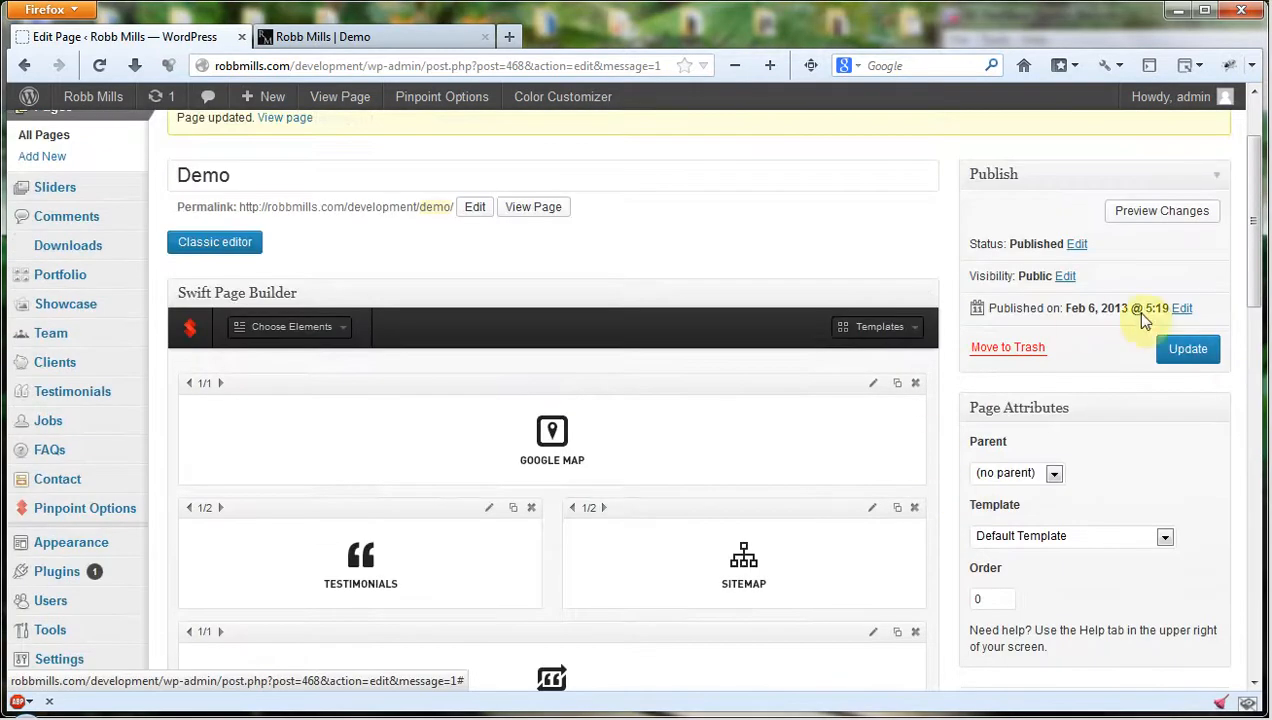
click(1187, 350)
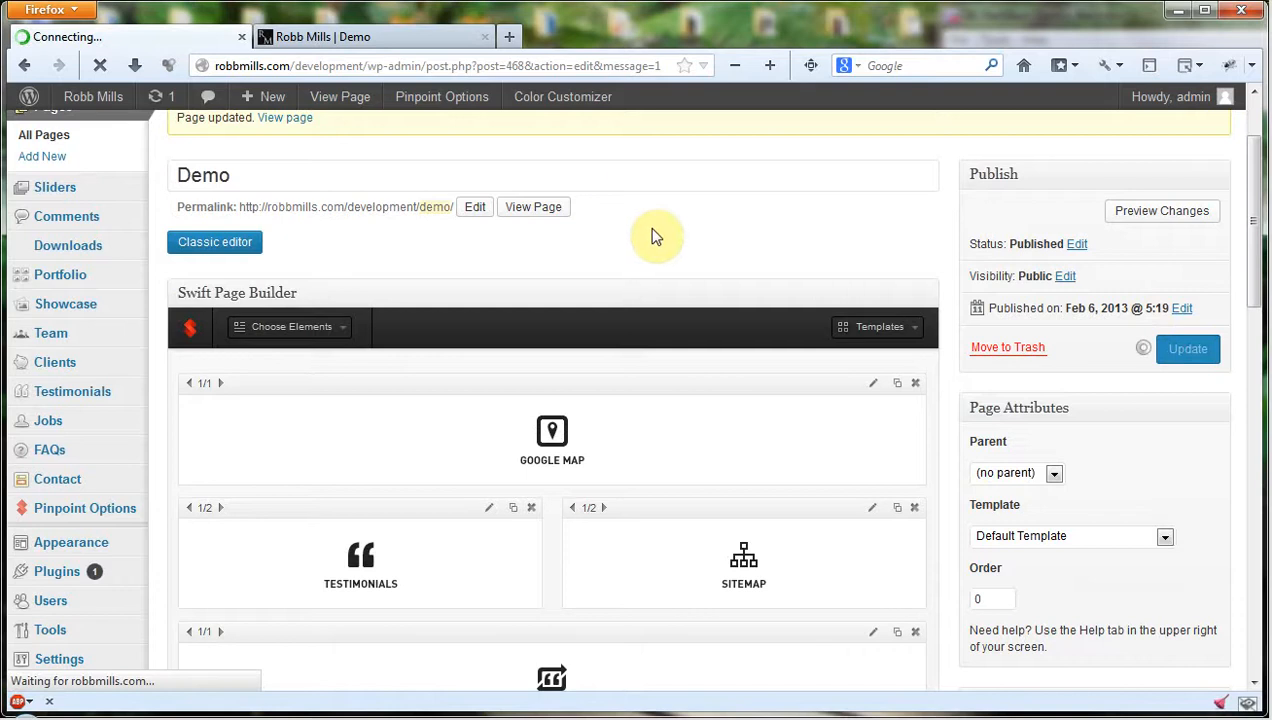
click(333, 40)
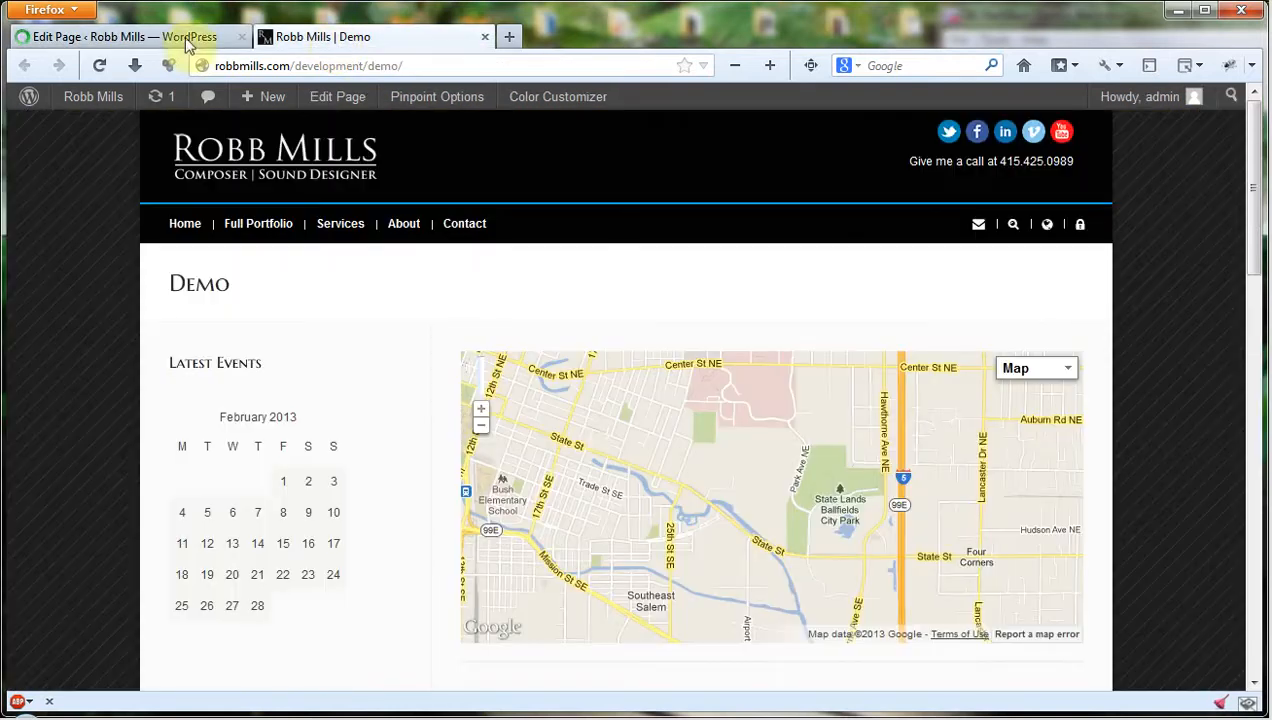
click(100, 68)
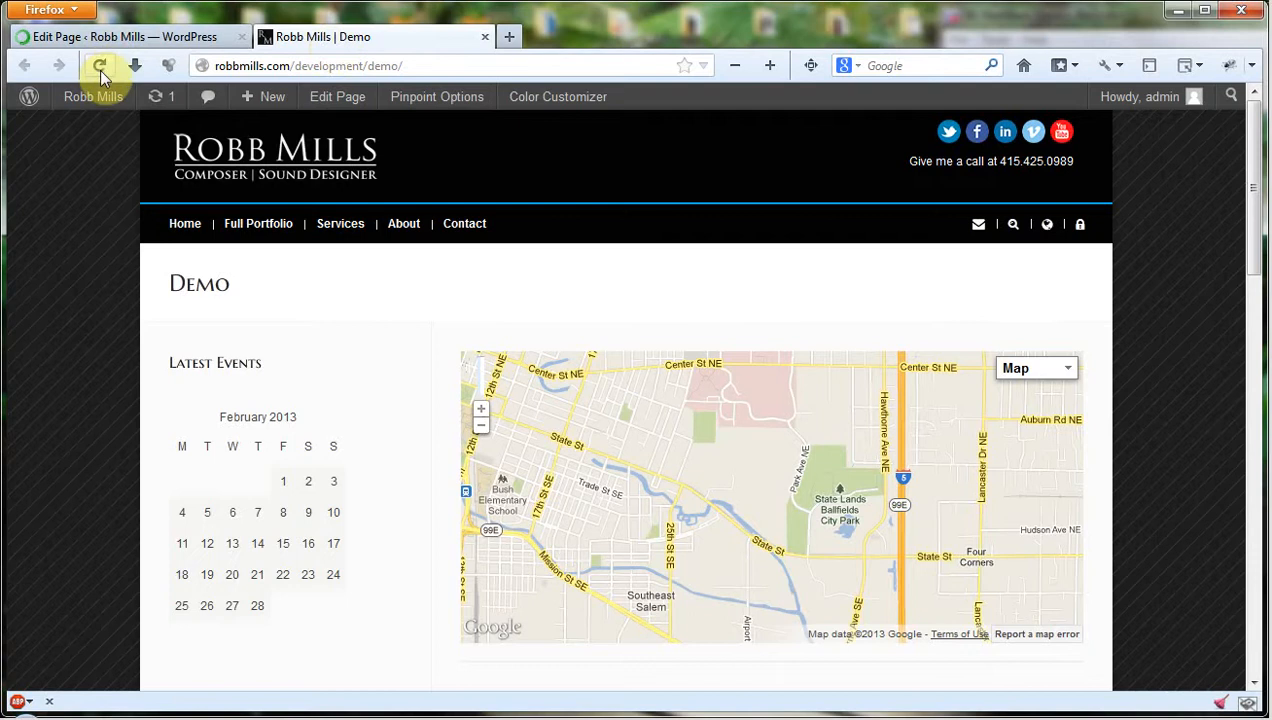
click(99, 36)
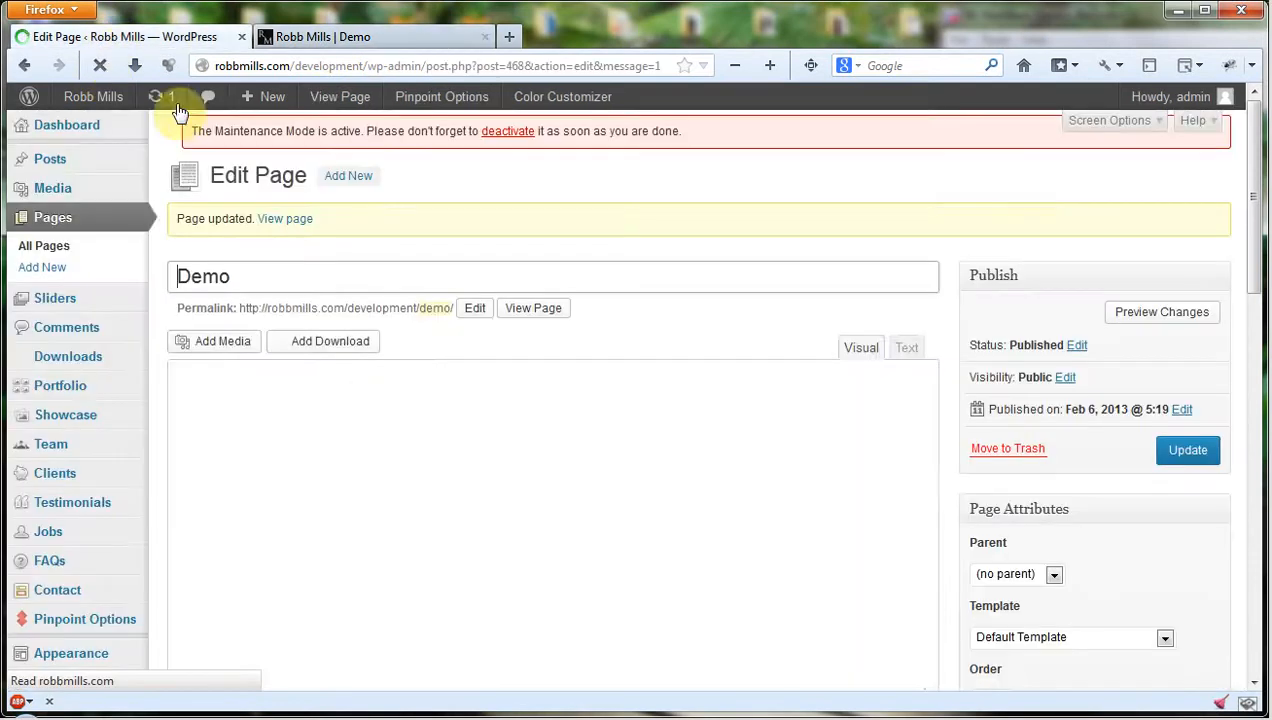
Set the Demo page's sidebar configuration to No Sidebar and update the page.
scroll(909, 321, down, 15)
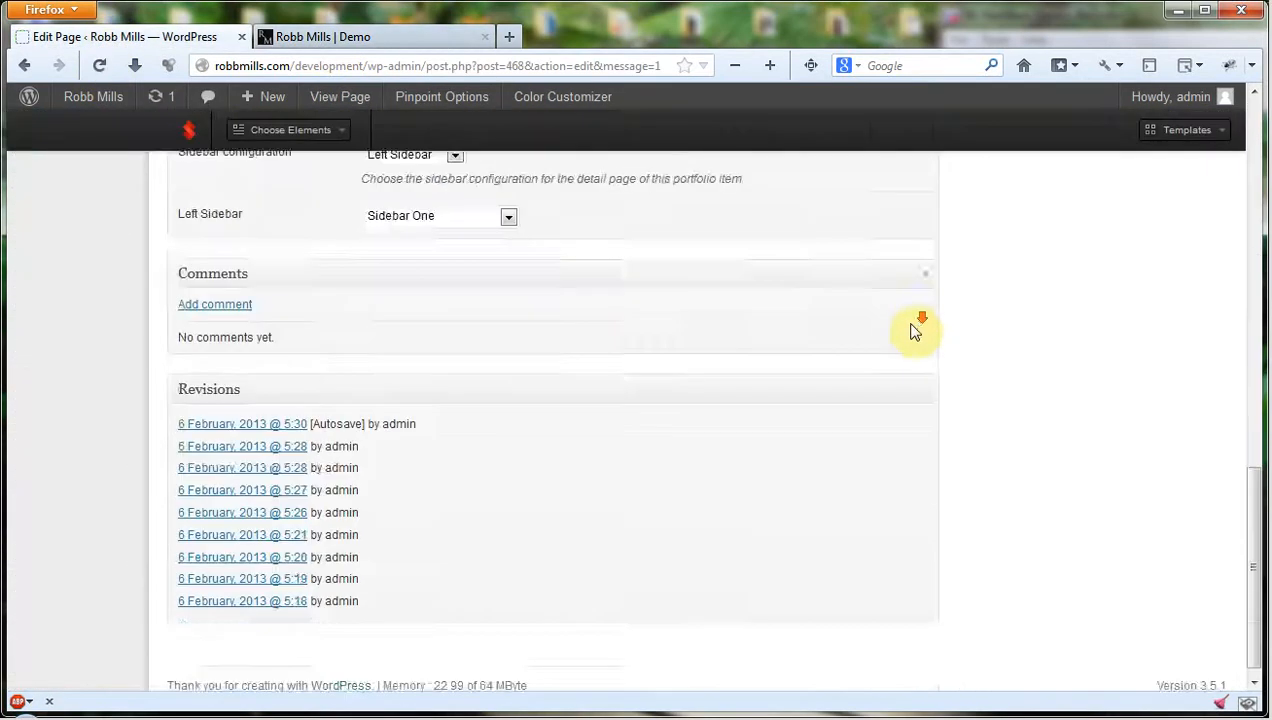
click(451, 313)
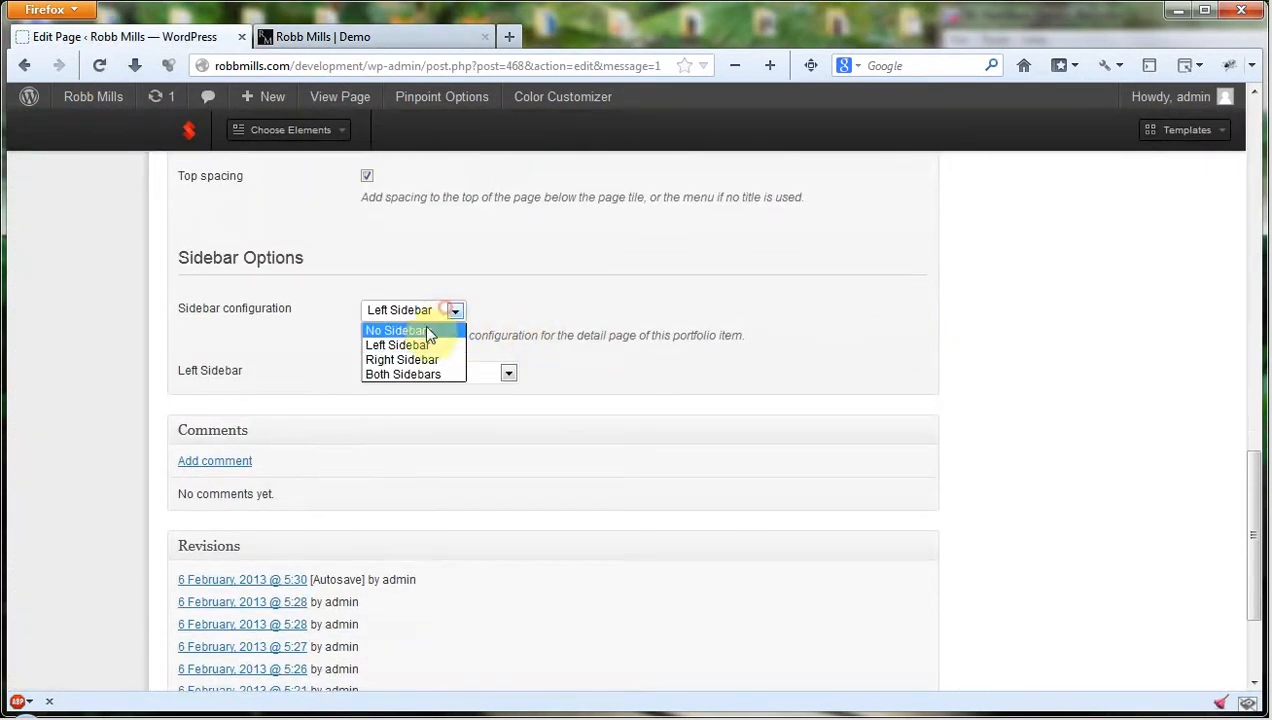
click(447, 329)
scroll(936, 349, up, 5)
scroll(936, 349, up, 10)
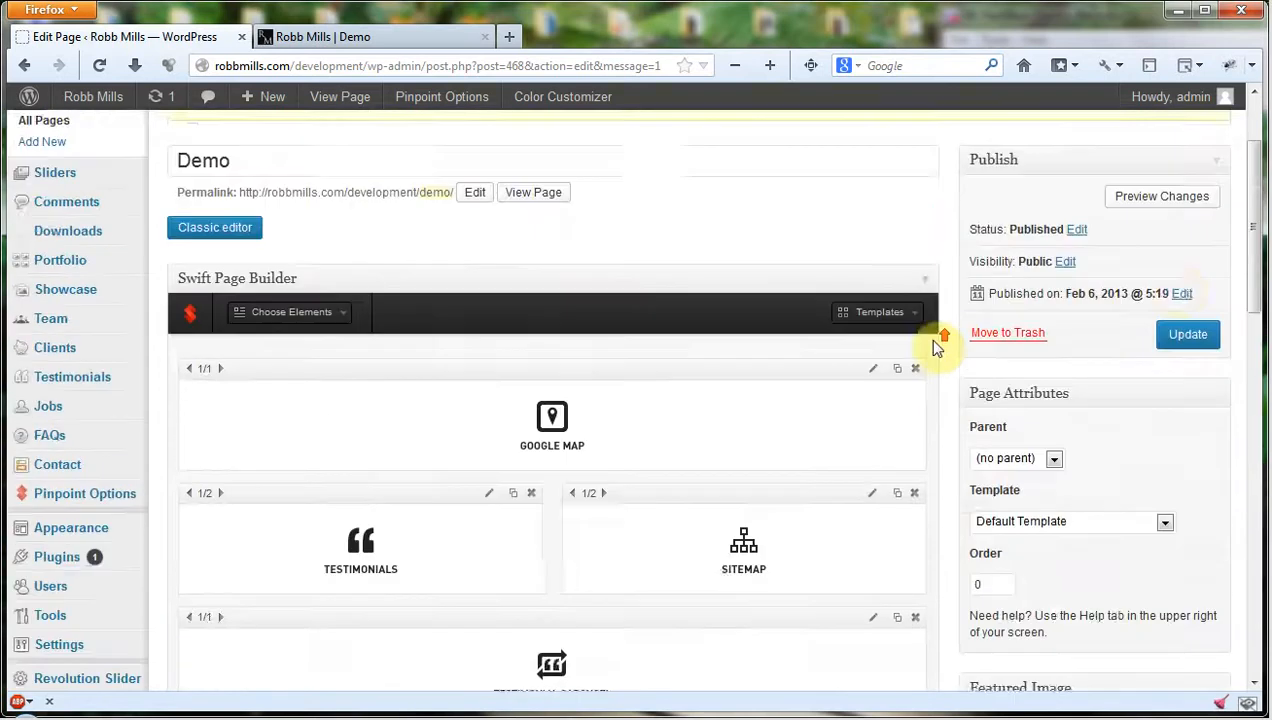
click(1180, 466)
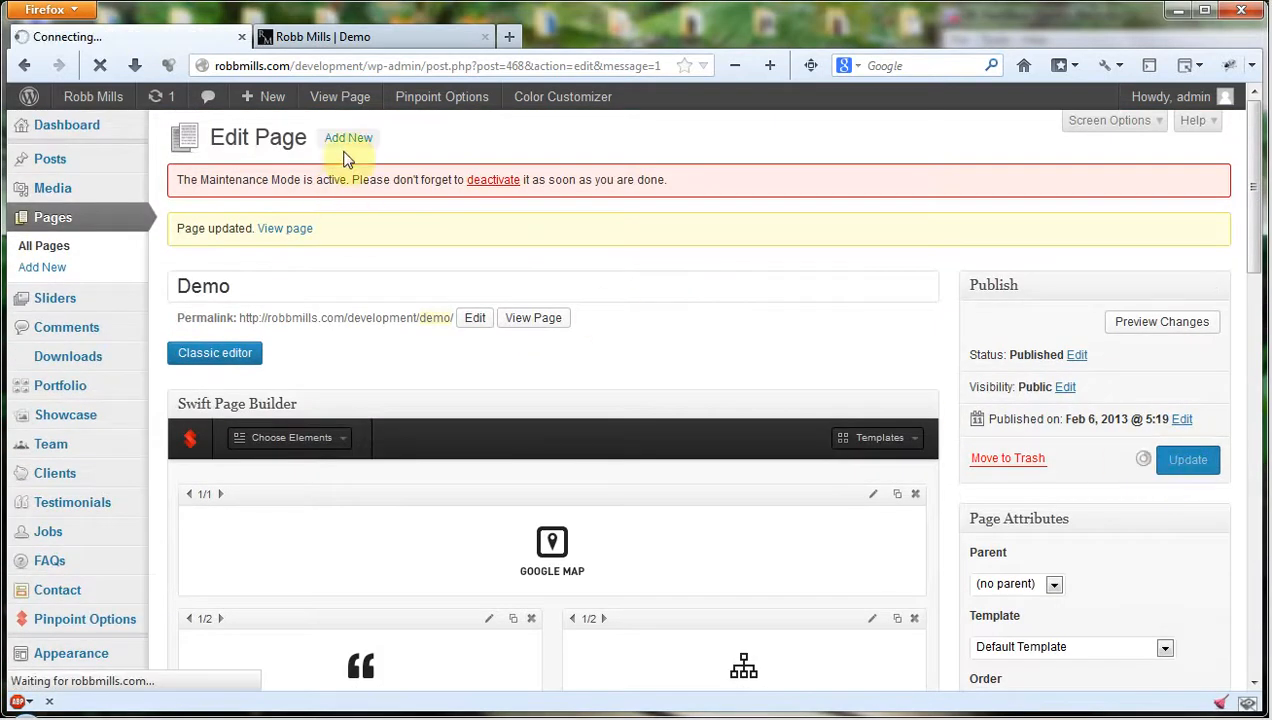
Reload the live Demo page and examine the layout of its map, testimonials, sitemap and carousels.
click(383, 40)
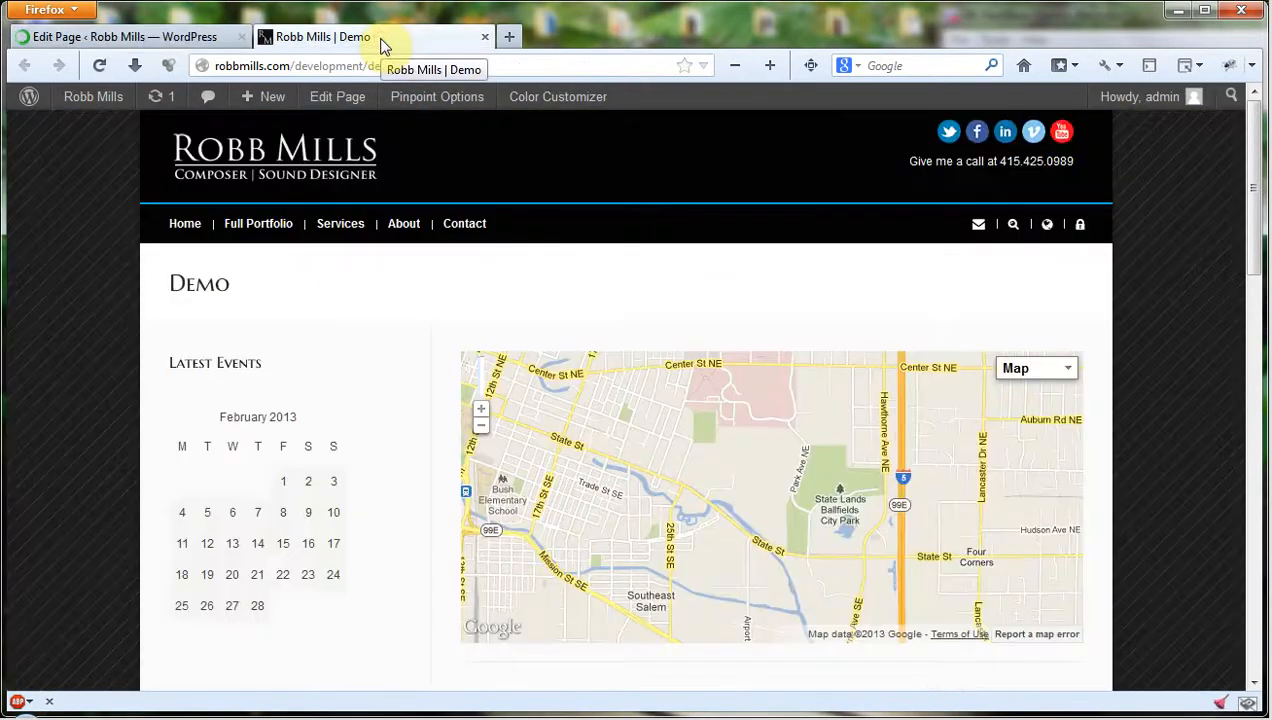
scroll(80, 271, down, 10)
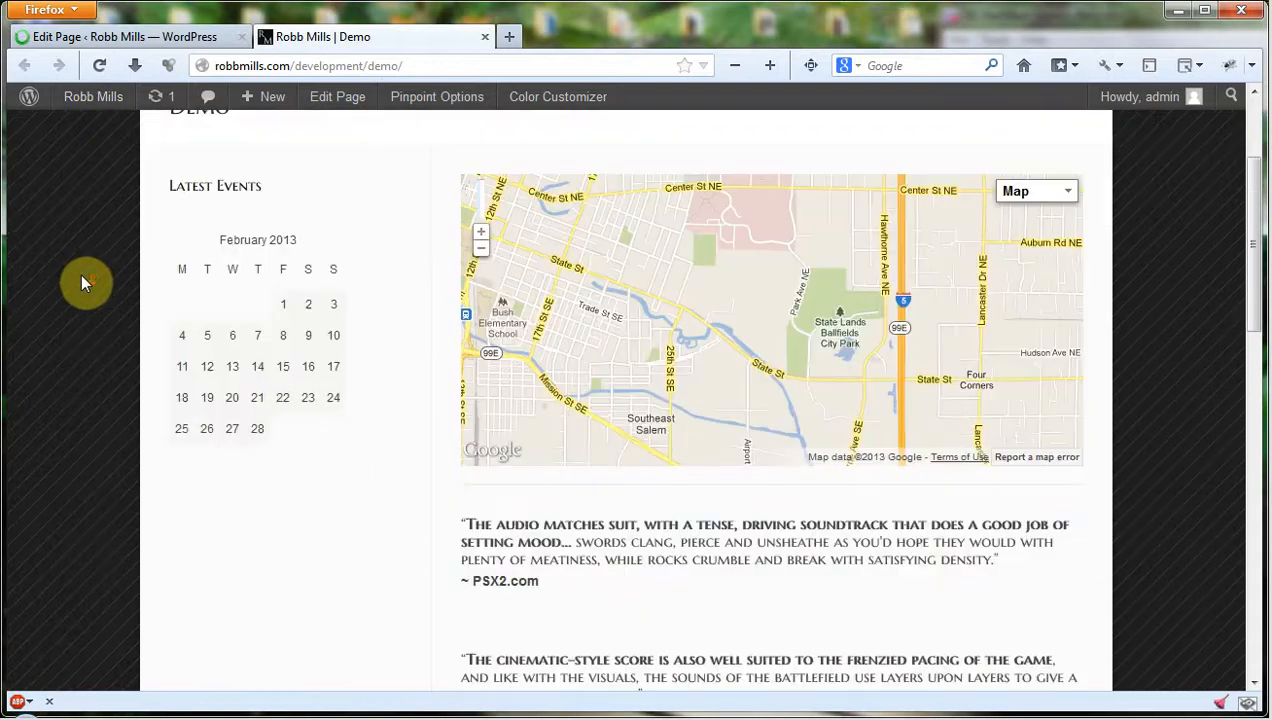
scroll(80, 289, up, 9)
scroll(84, 286, up, 1)
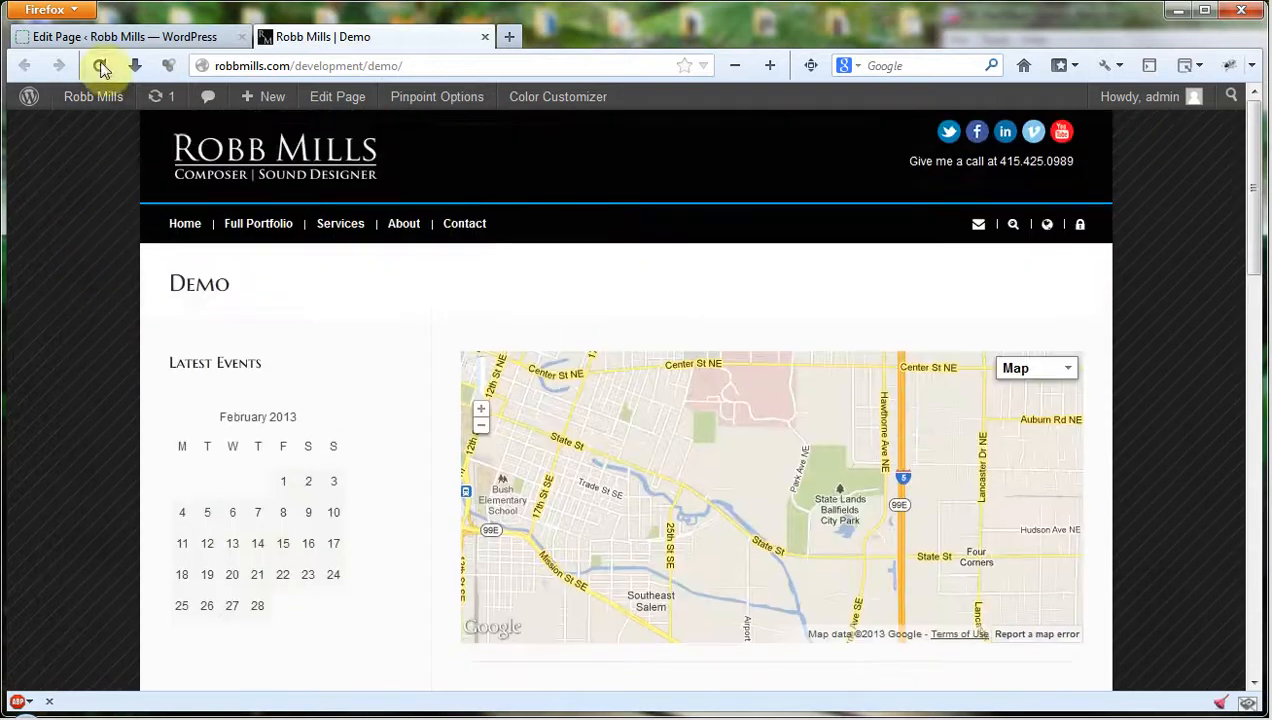
click(99, 65)
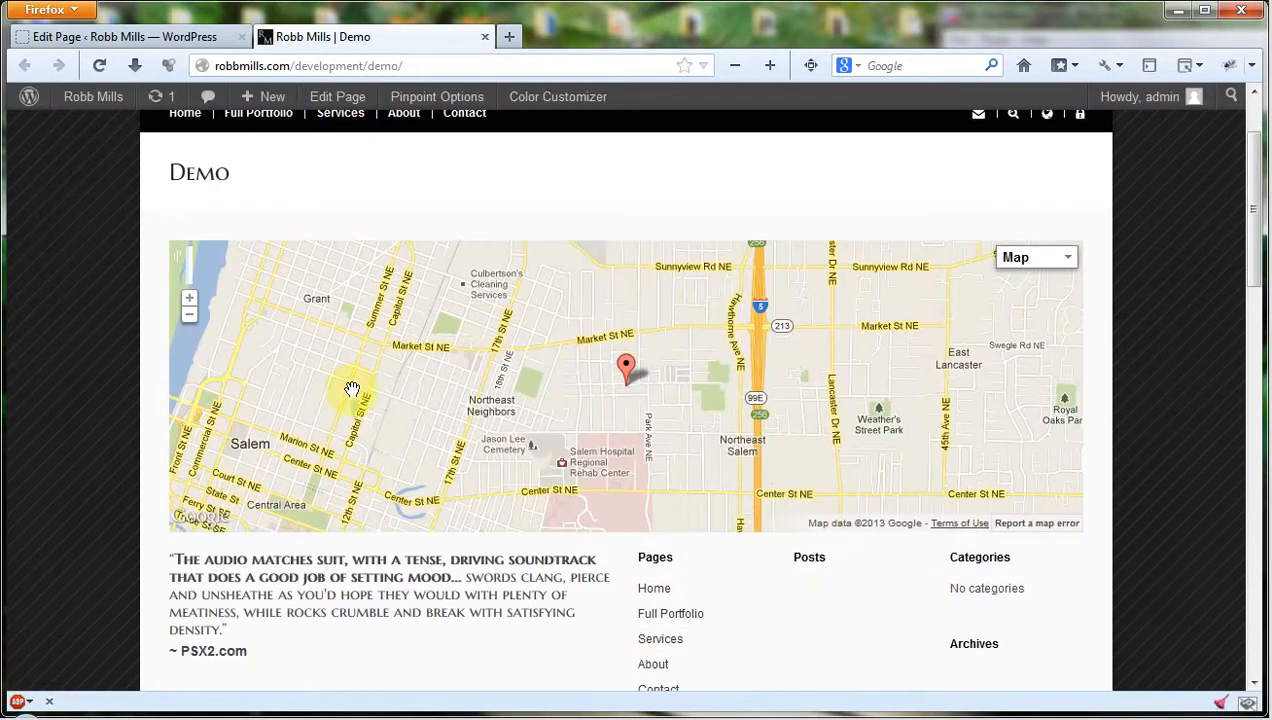
scroll(1182, 372, down, 5)
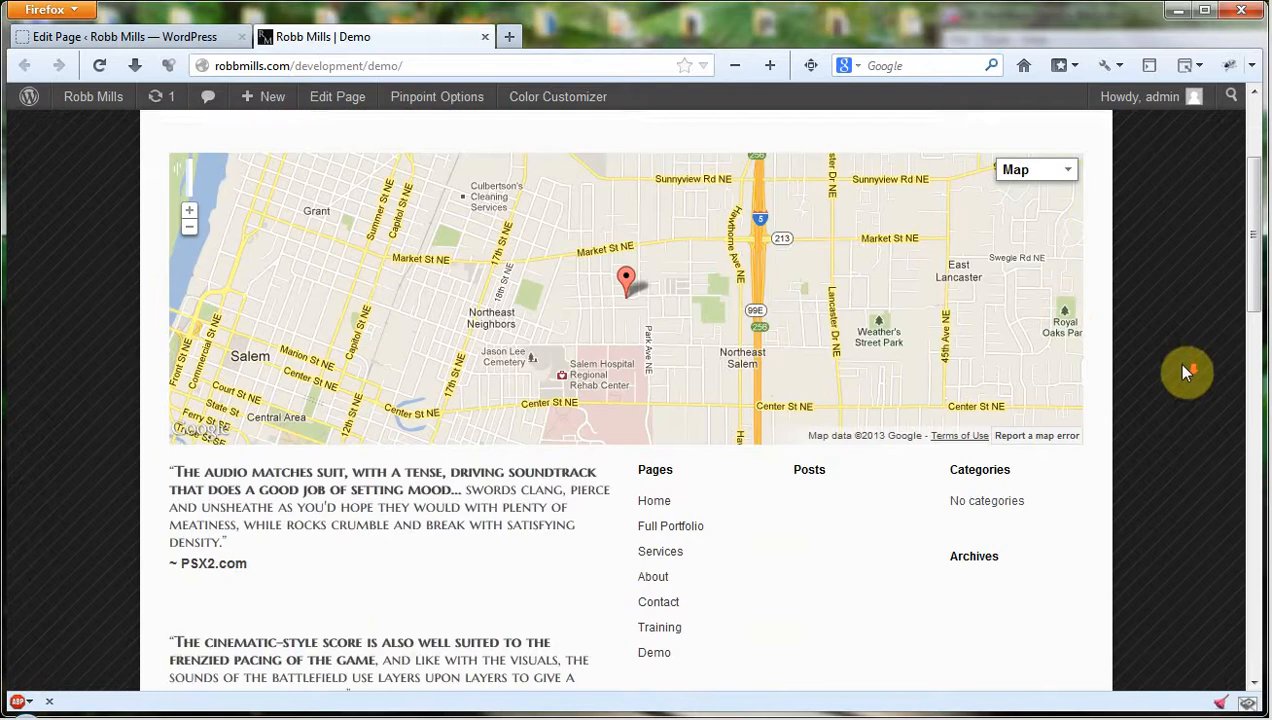
scroll(364, 360, down, 3)
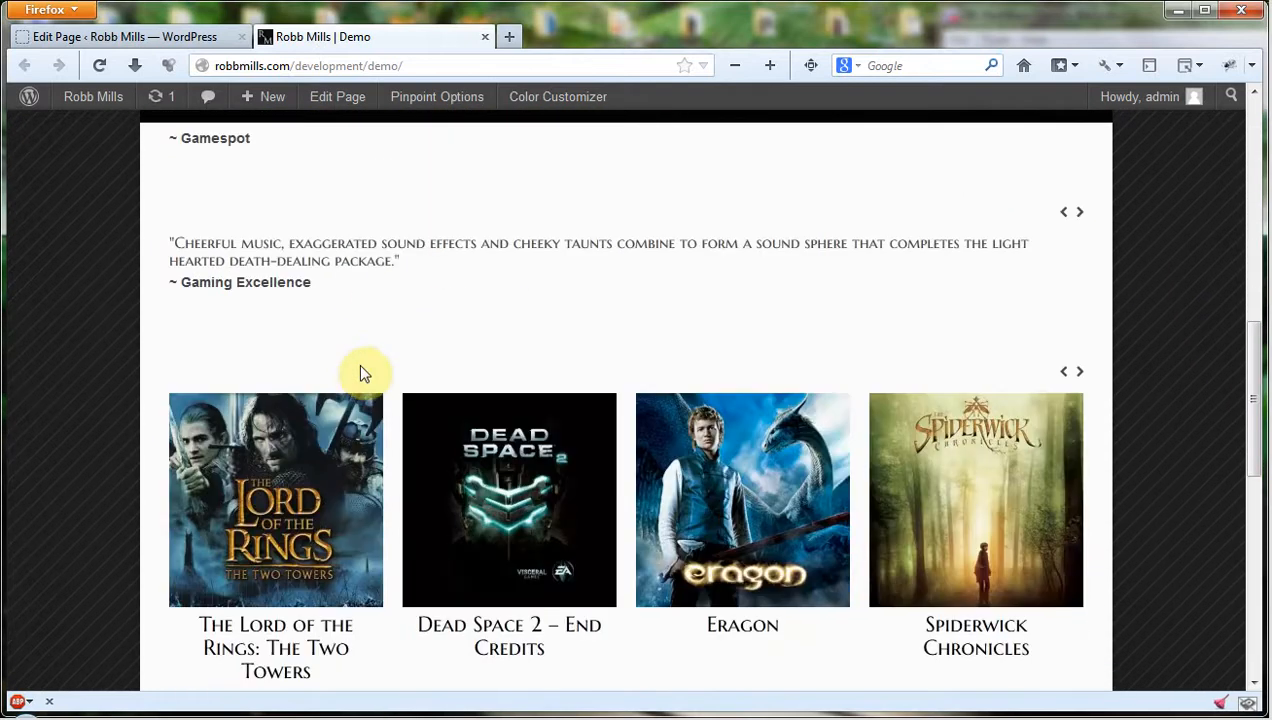
scroll(360, 380, up, 5)
scroll(350, 320, down, 1)
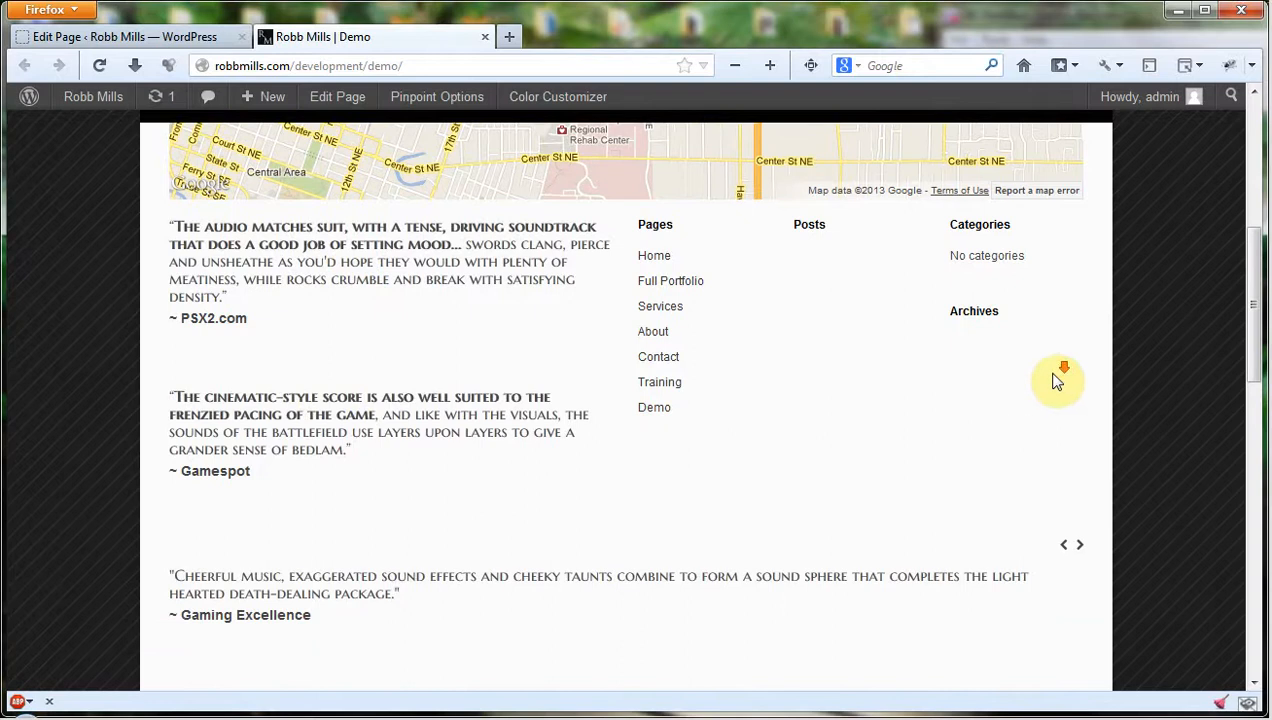
scroll(1147, 400, down, 3)
Advance through the quotes in the live page's testimonial carousel to test it.
click(1080, 325)
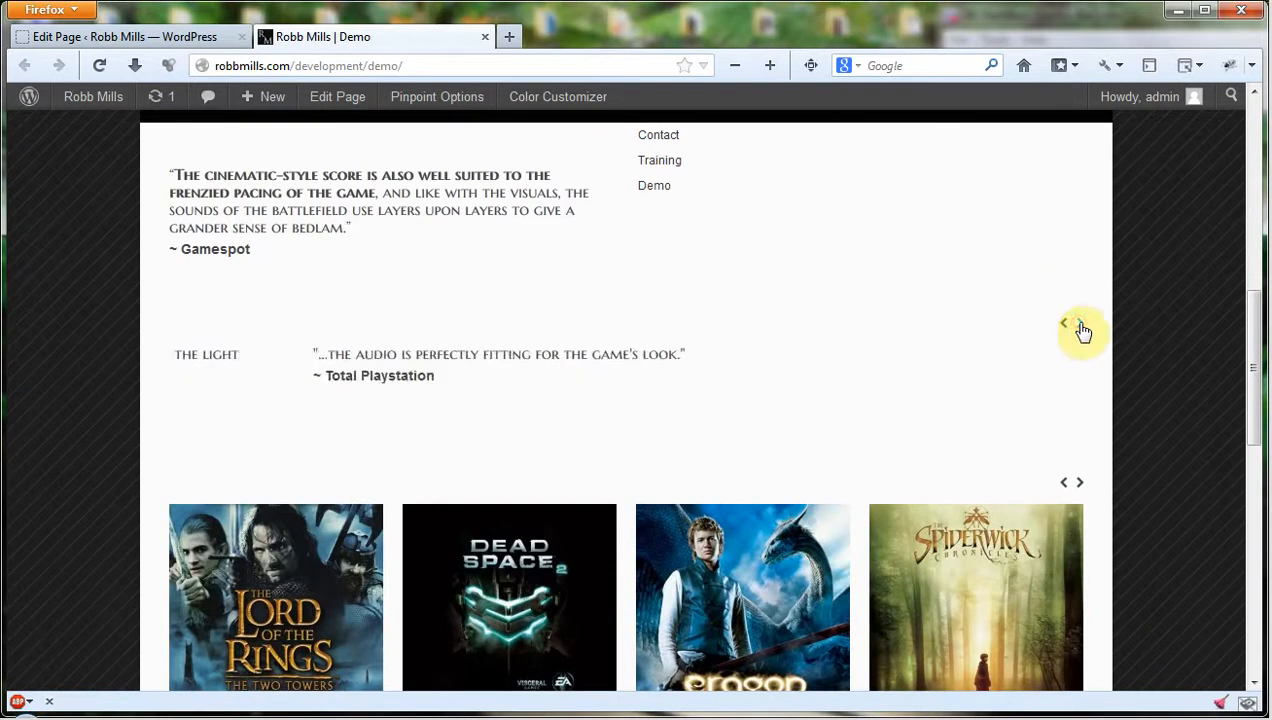
click(1080, 325)
click(1080, 325)
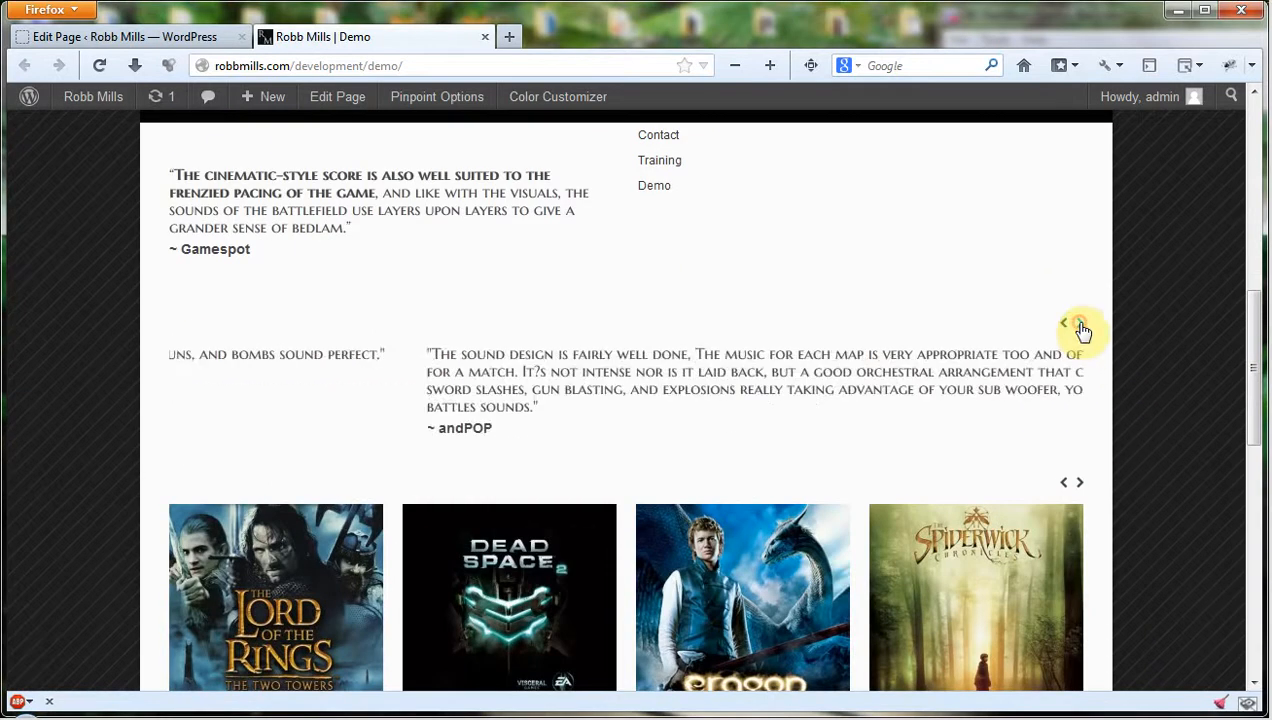
click(1080, 325)
click(1080, 325)
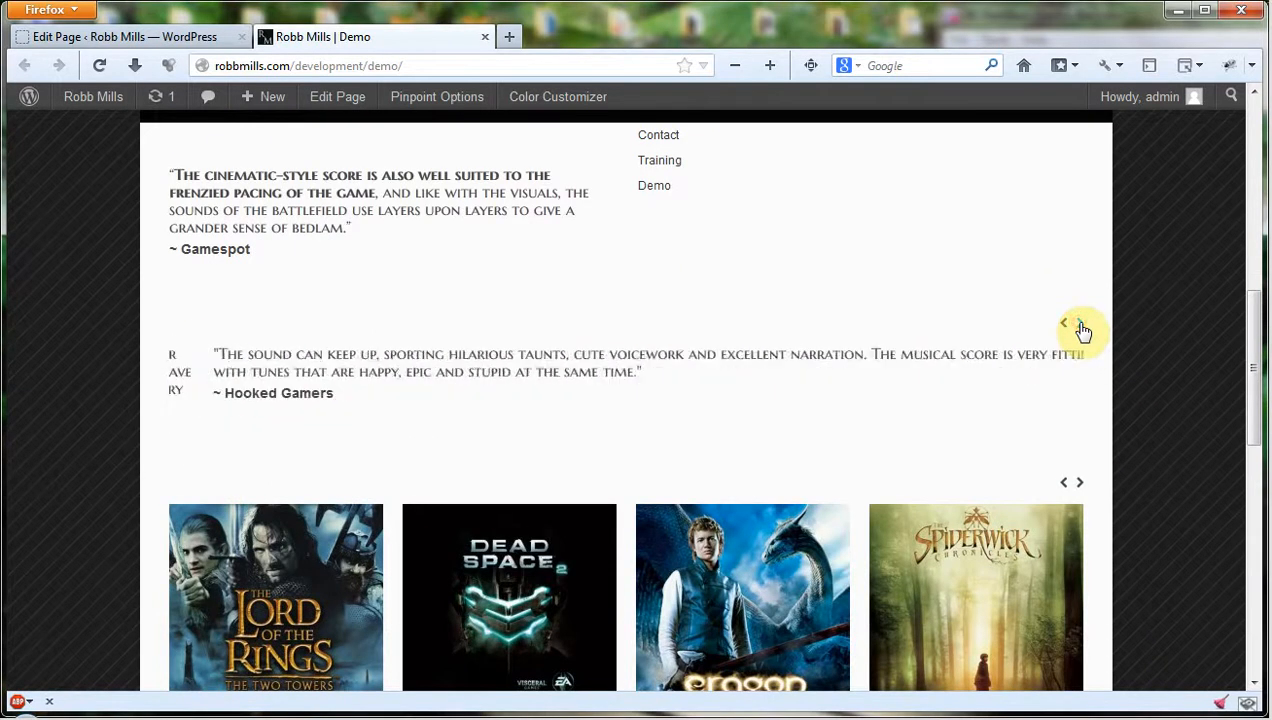
click(1080, 325)
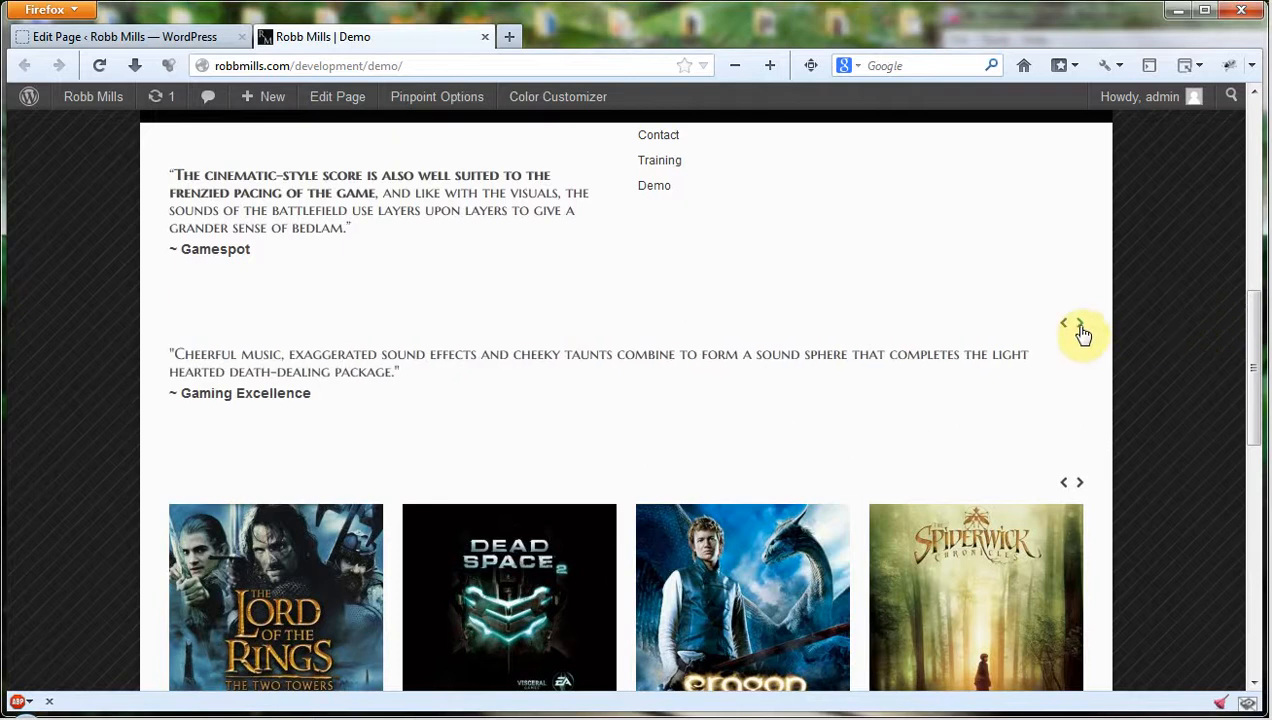
click(1081, 328)
Advance through the items in the live page's portfolio carousel and return to the start of the page.
scroll(1183, 320, down, 4)
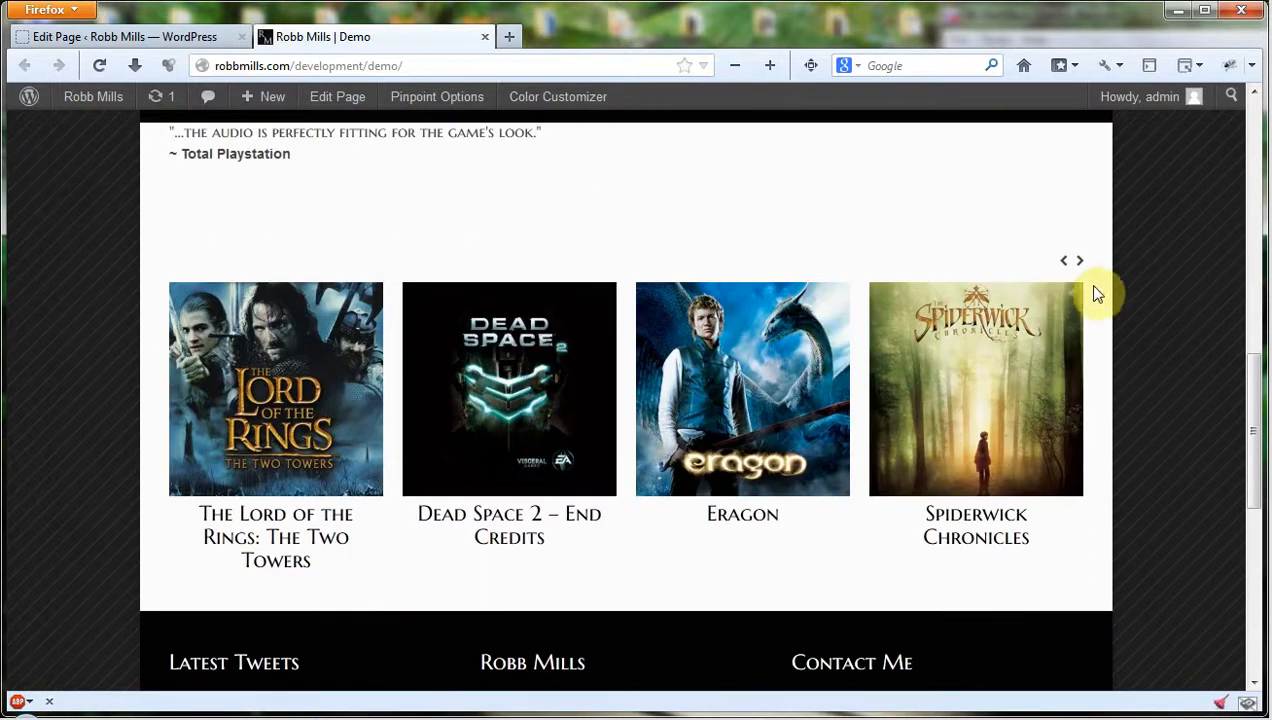
click(1080, 262)
click(1080, 262)
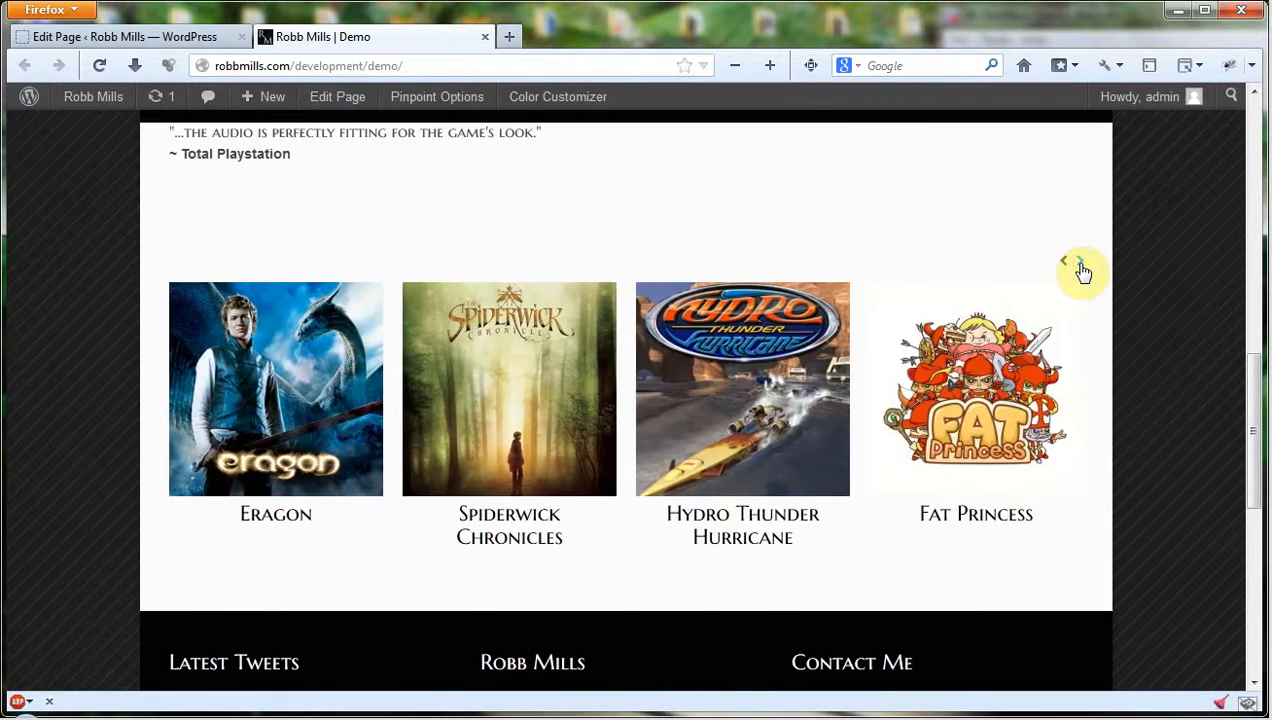
click(1081, 266)
click(1080, 266)
scroll(1200, 288, down, 5)
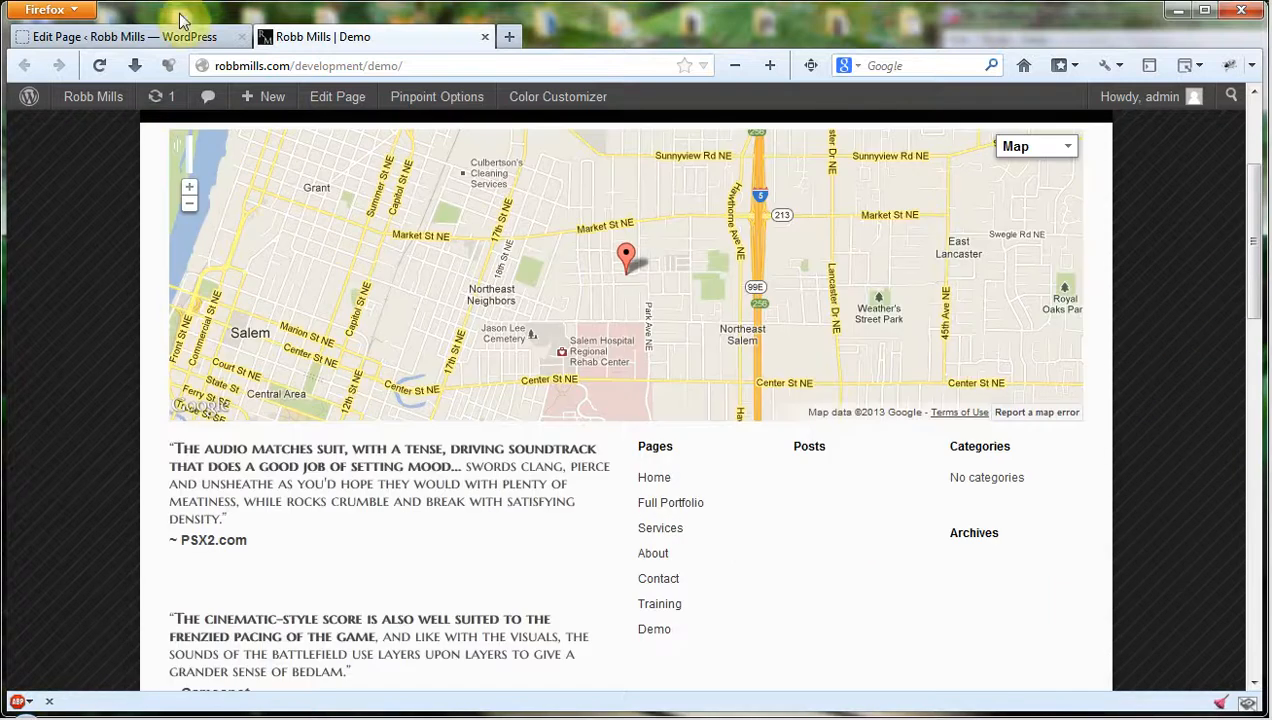
scroll(121, 384, up, 5)
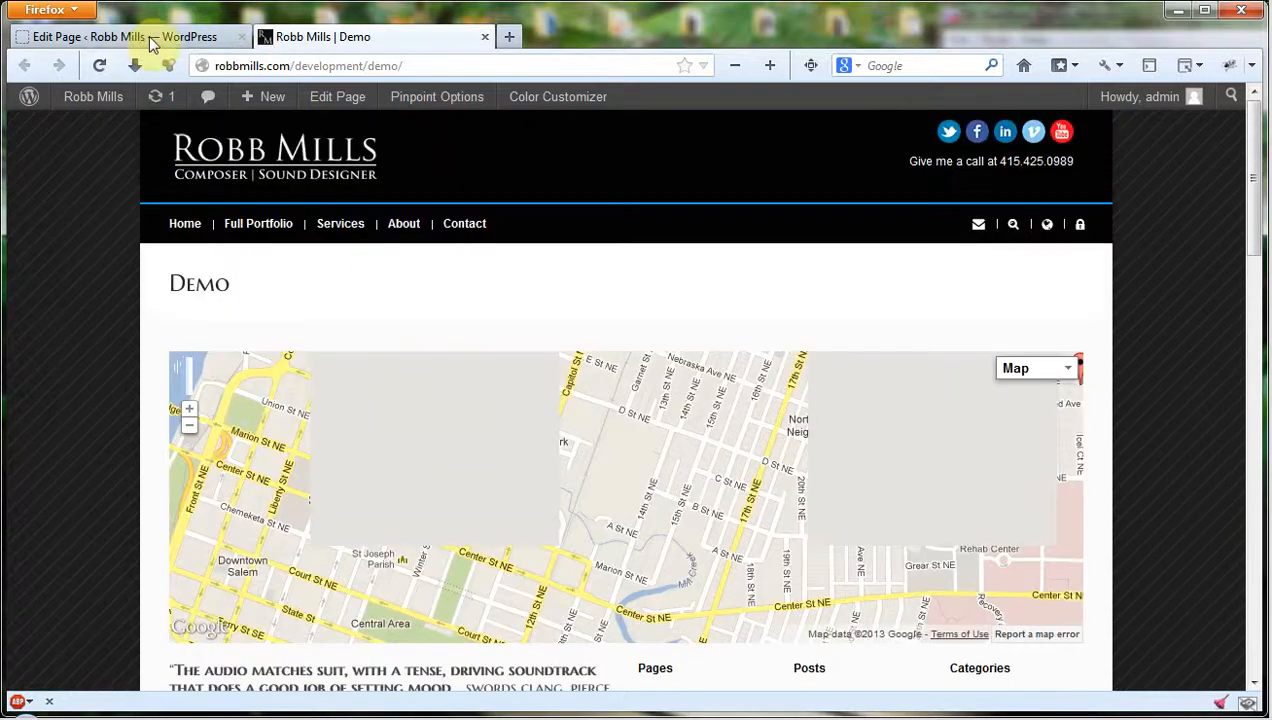
Add a Boxed content element at the end of the Demo page's Swift Page Builder layout and update the page.
click(142, 37)
scroll(748, 360, down, 2)
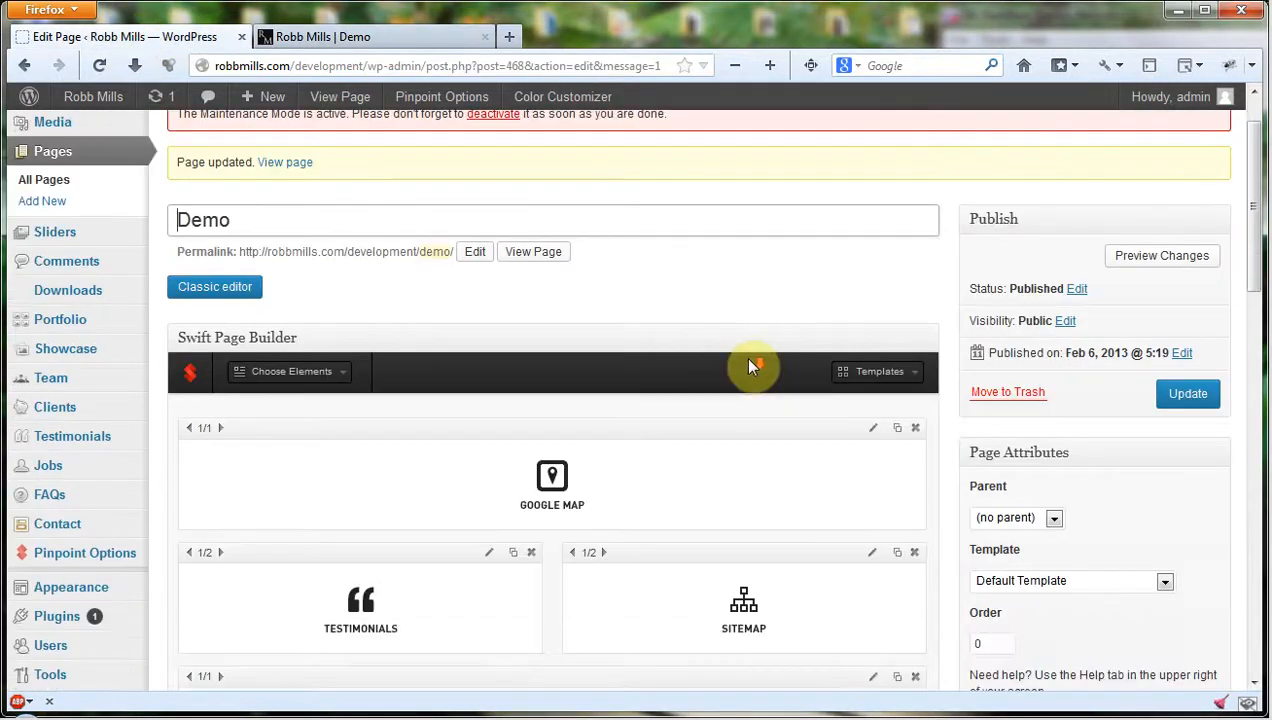
scroll(750, 366, down, 4)
scroll(735, 472, up, 2)
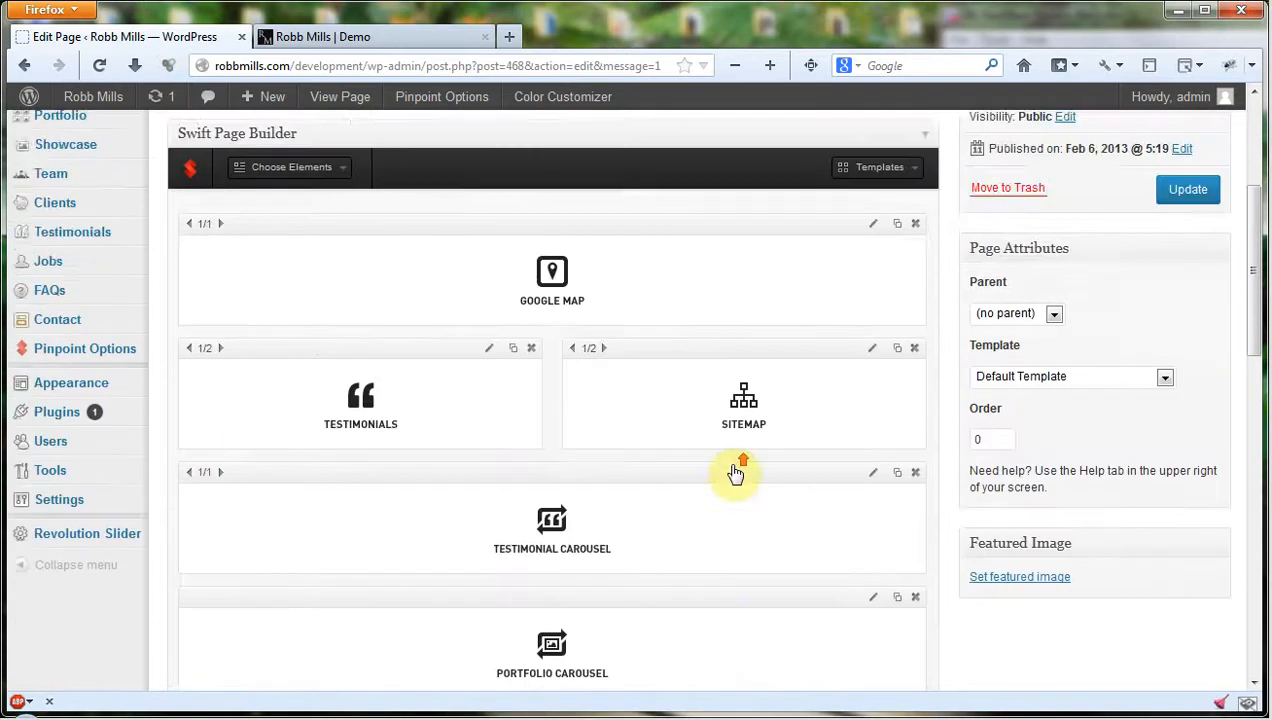
scroll(735, 472, up, 3)
scroll(733, 474, down, 1)
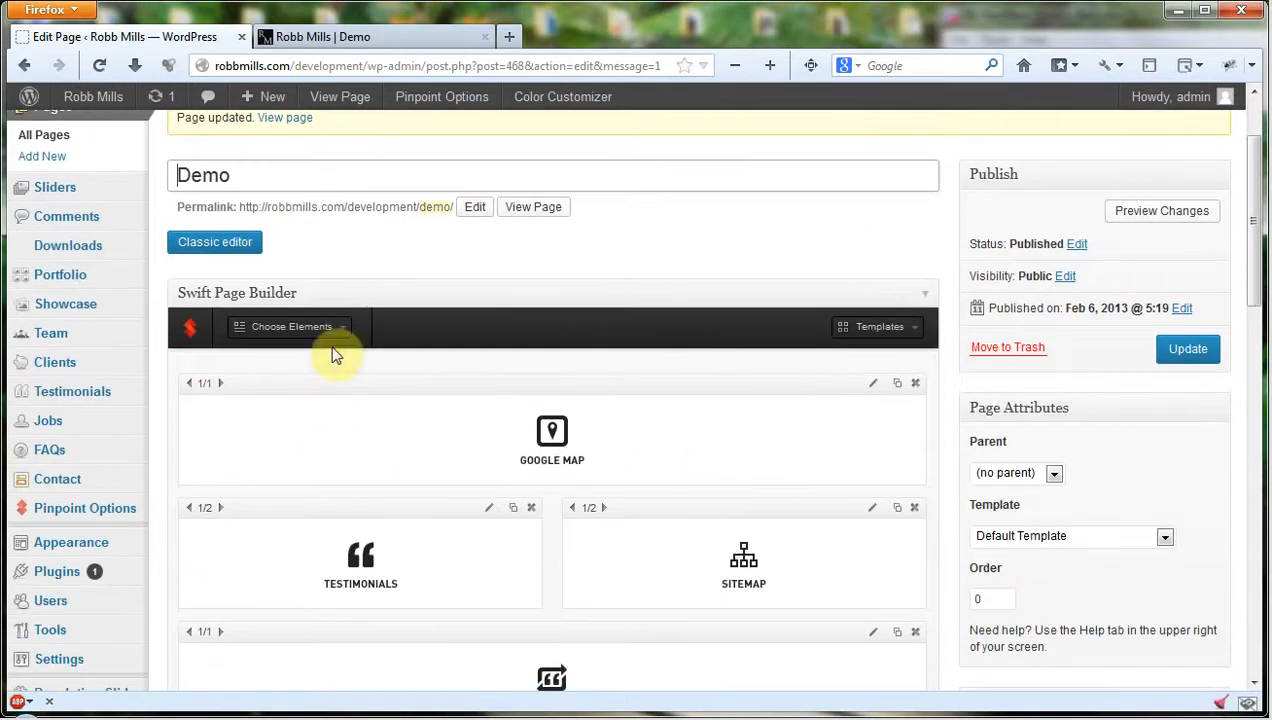
click(341, 328)
scroll(364, 300, down, 1)
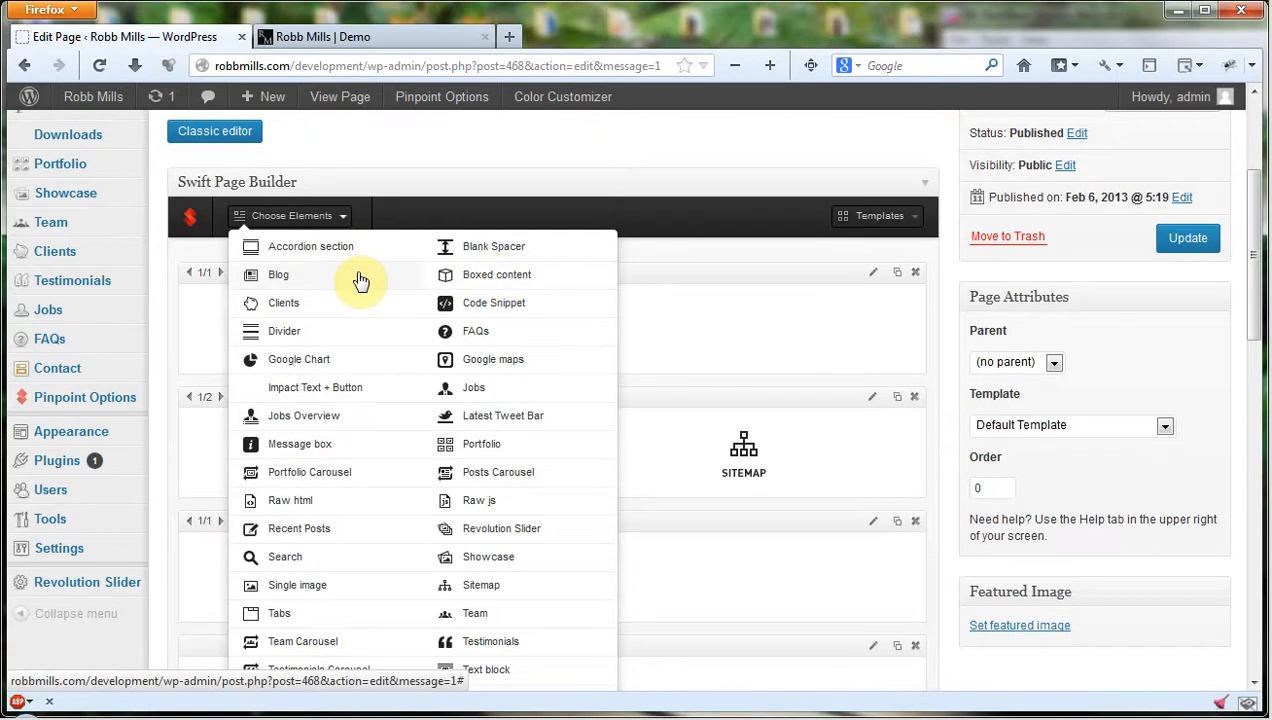
click(516, 283)
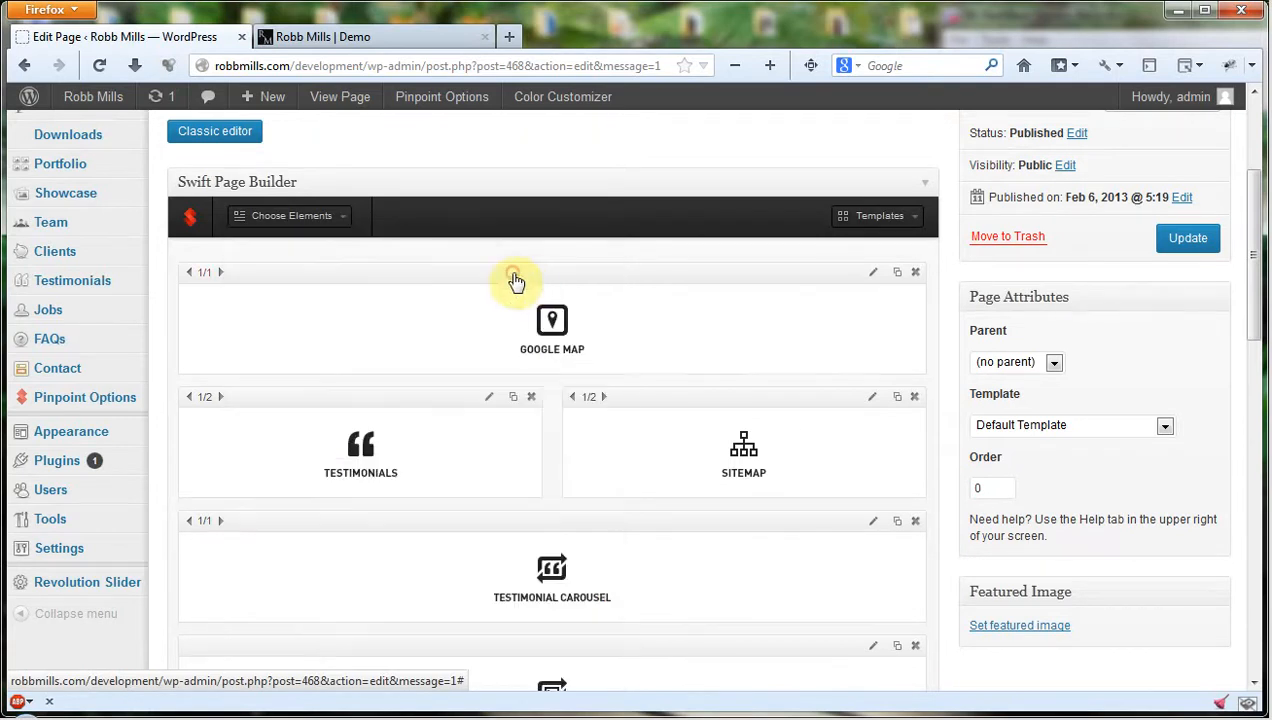
scroll(659, 320, down, 3)
scroll(560, 492, down, 1)
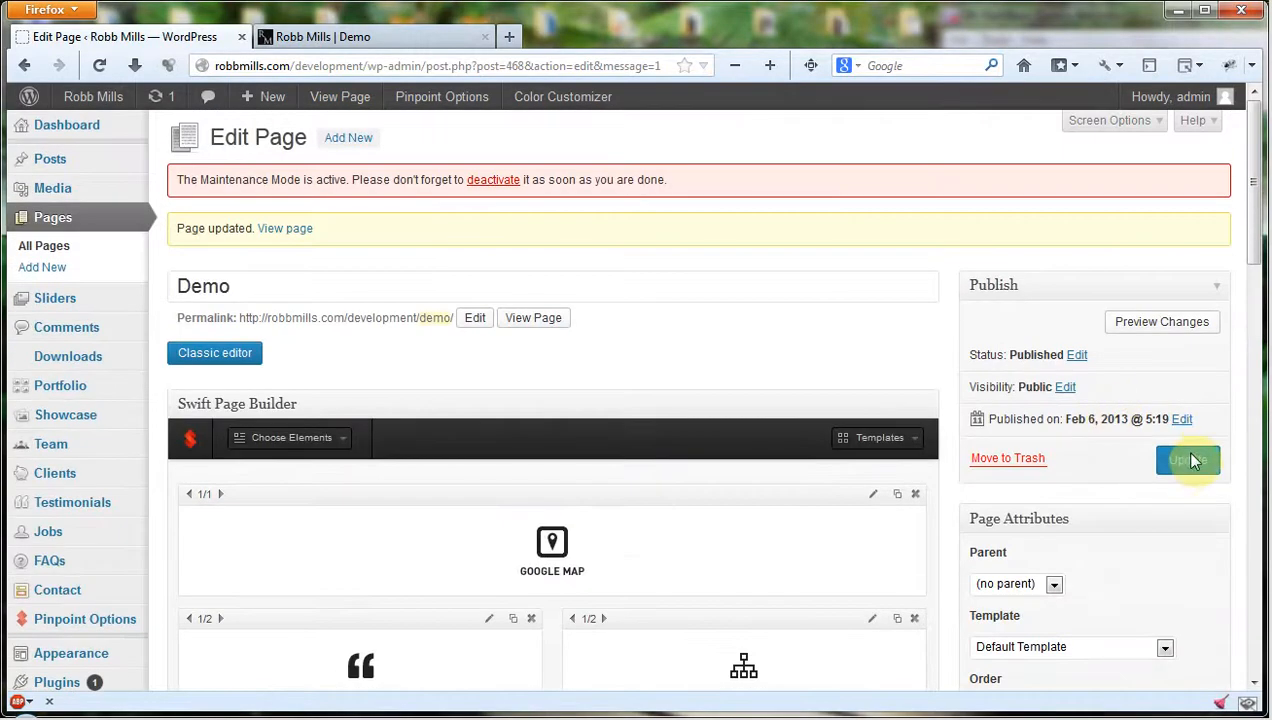
click(1188, 462)
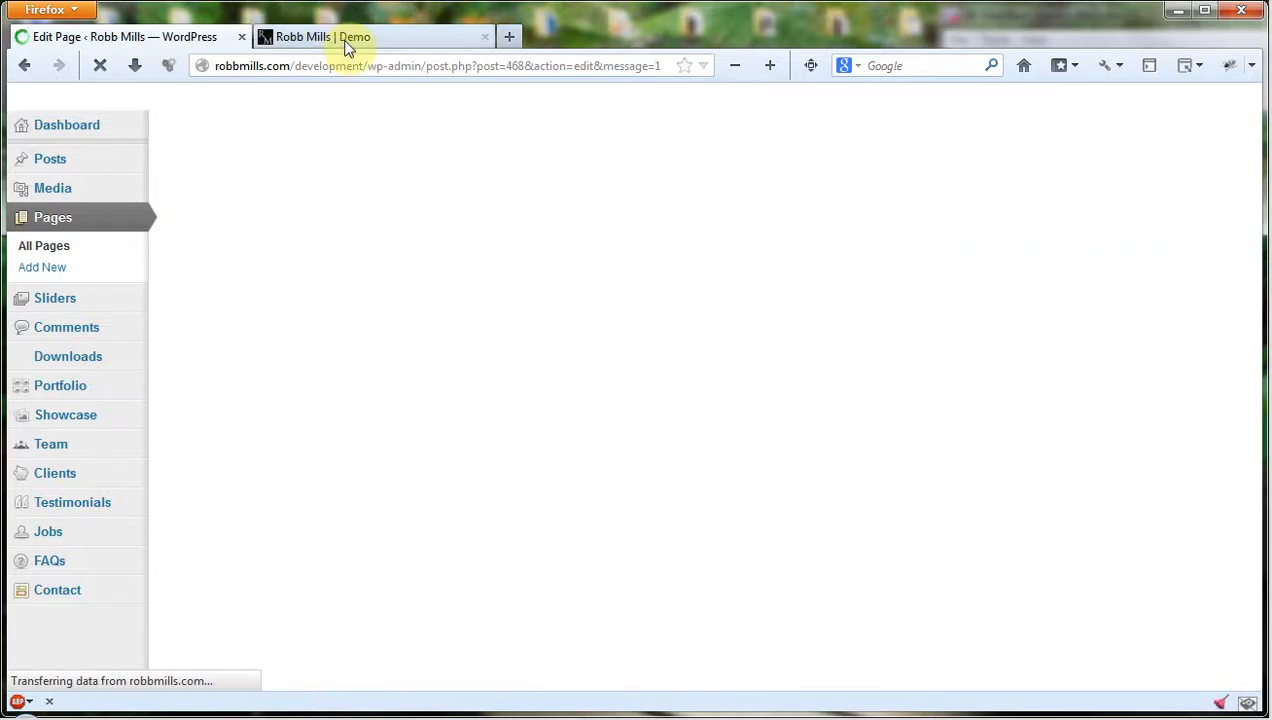
Reload the live Demo page and examine the boxed content block below the portfolio carousel.
click(346, 37)
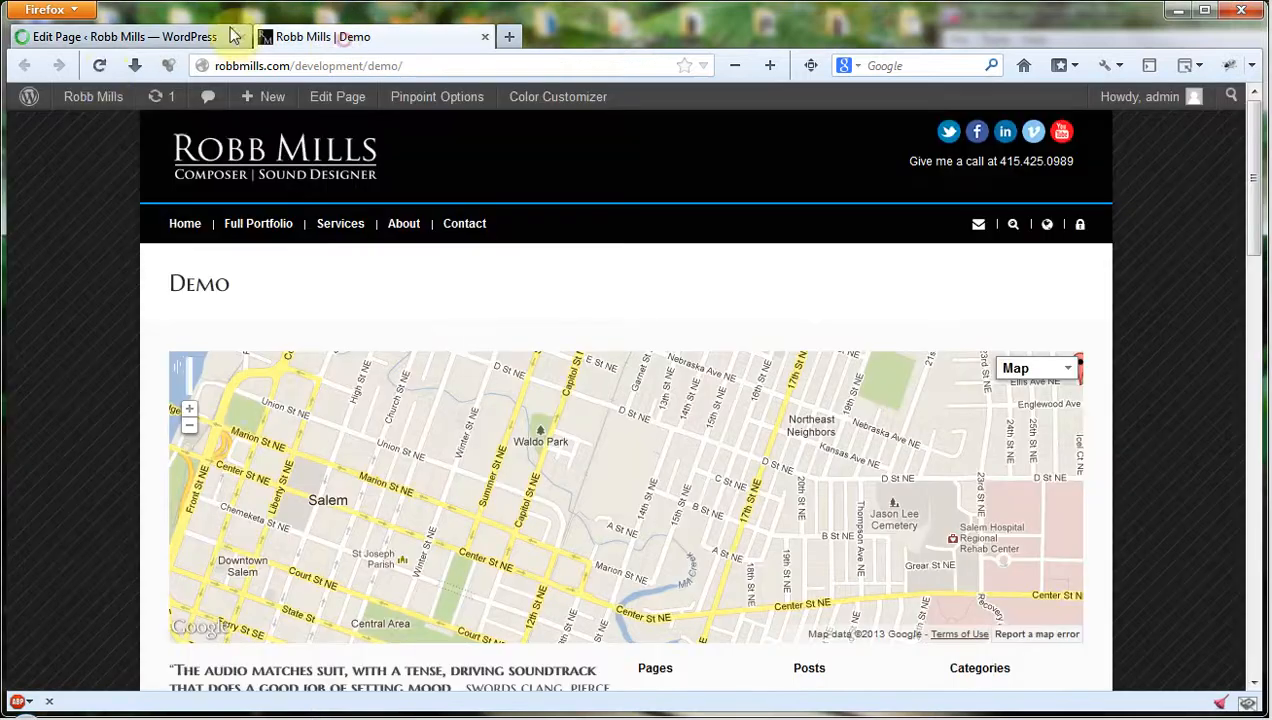
click(100, 70)
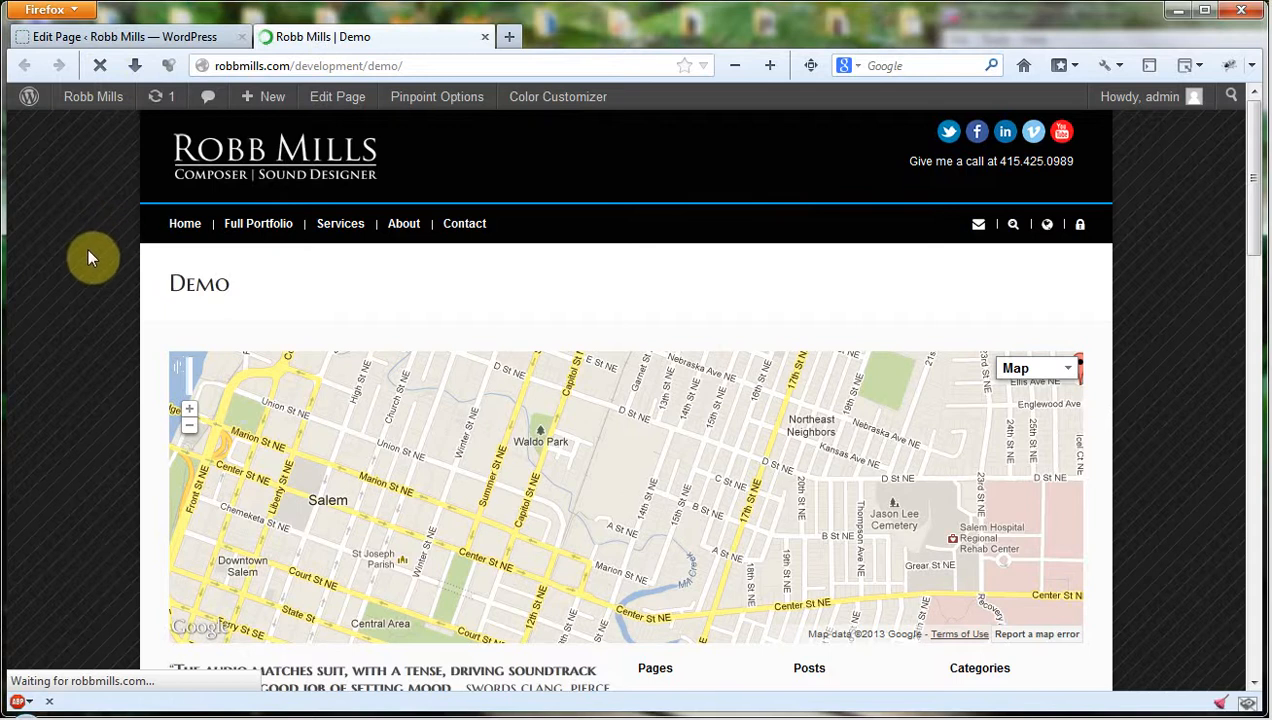
scroll(82, 278, down, 6)
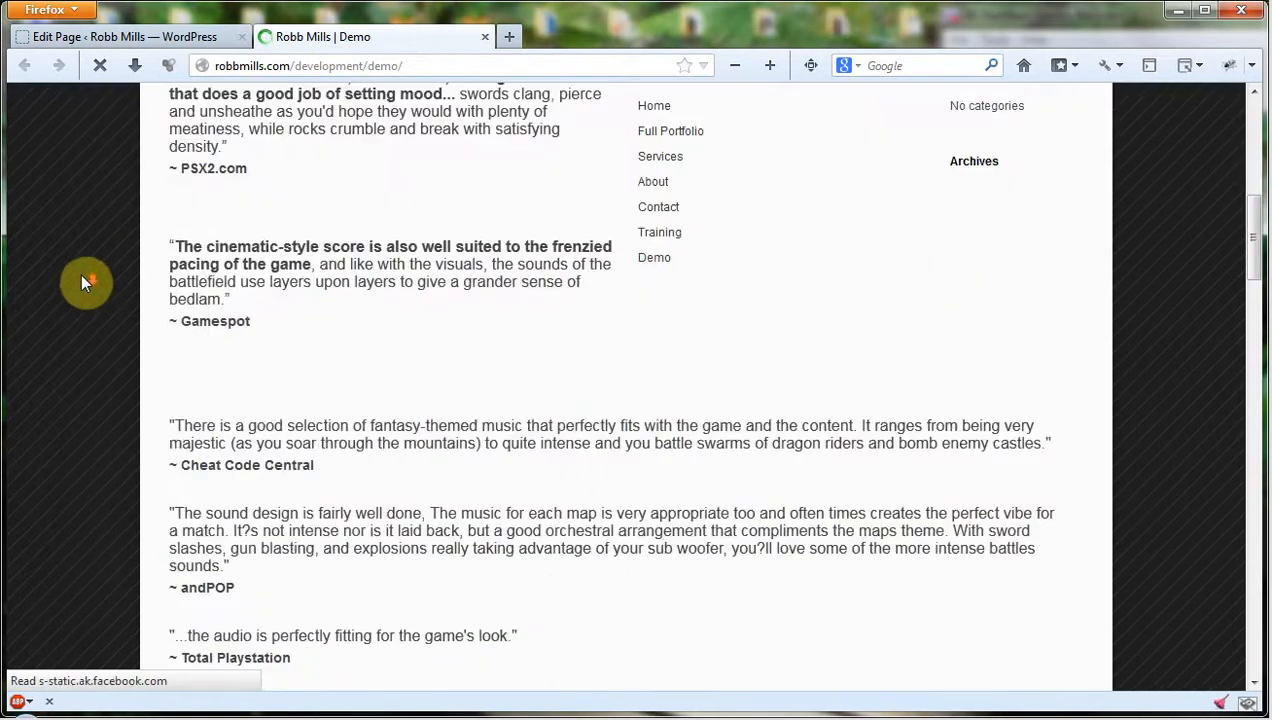
scroll(82, 283, down, 15)
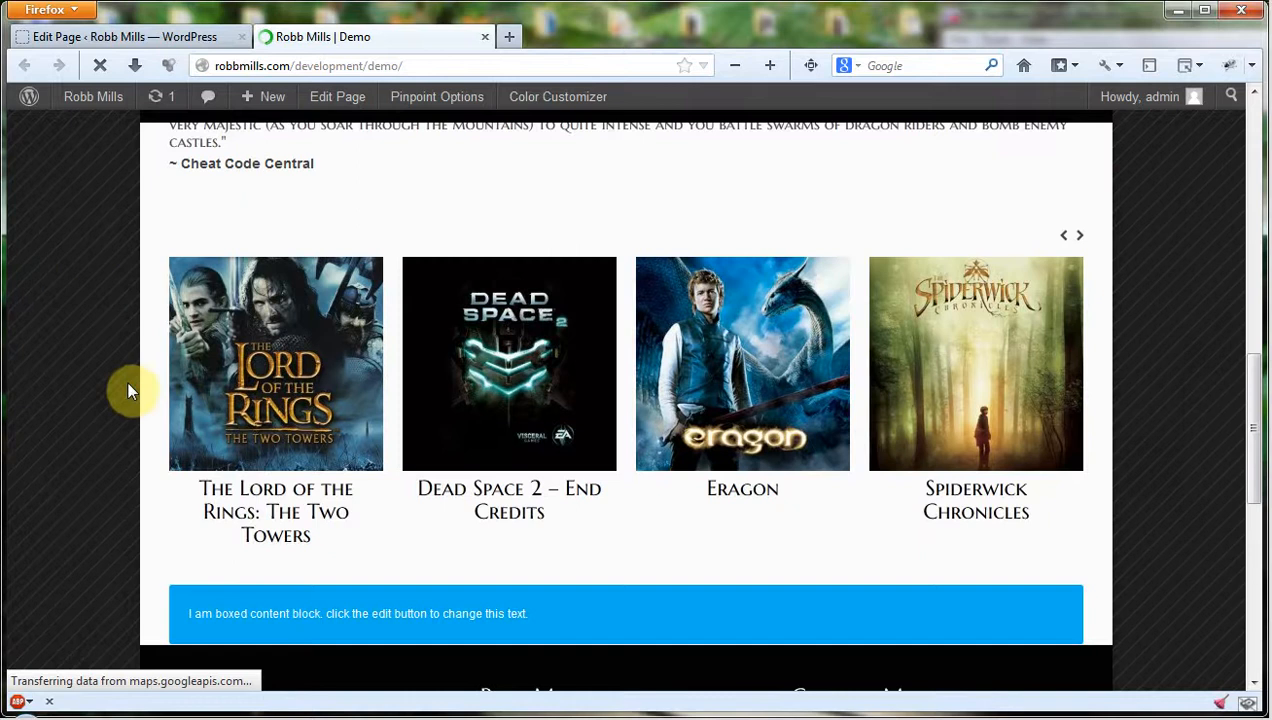
scroll(812, 415, down, 3)
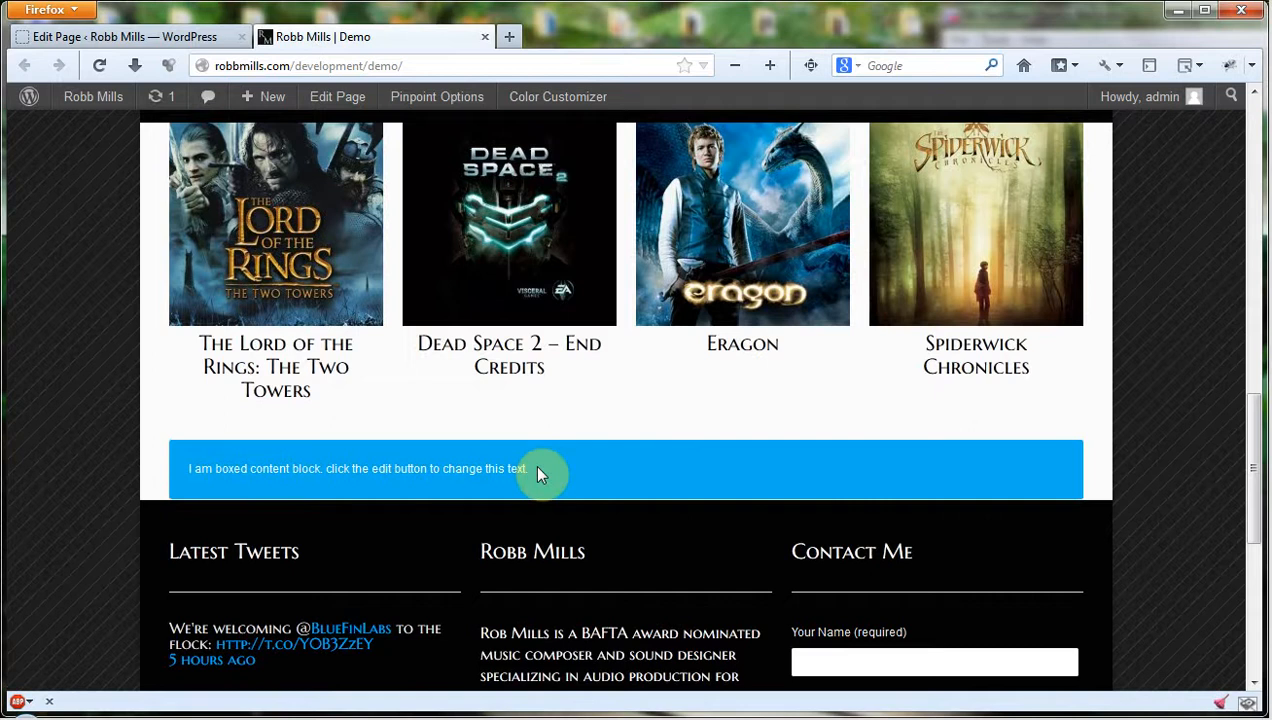
drag(538, 474, 160, 462)
click(612, 470)
scroll(45, 470, down, 2)
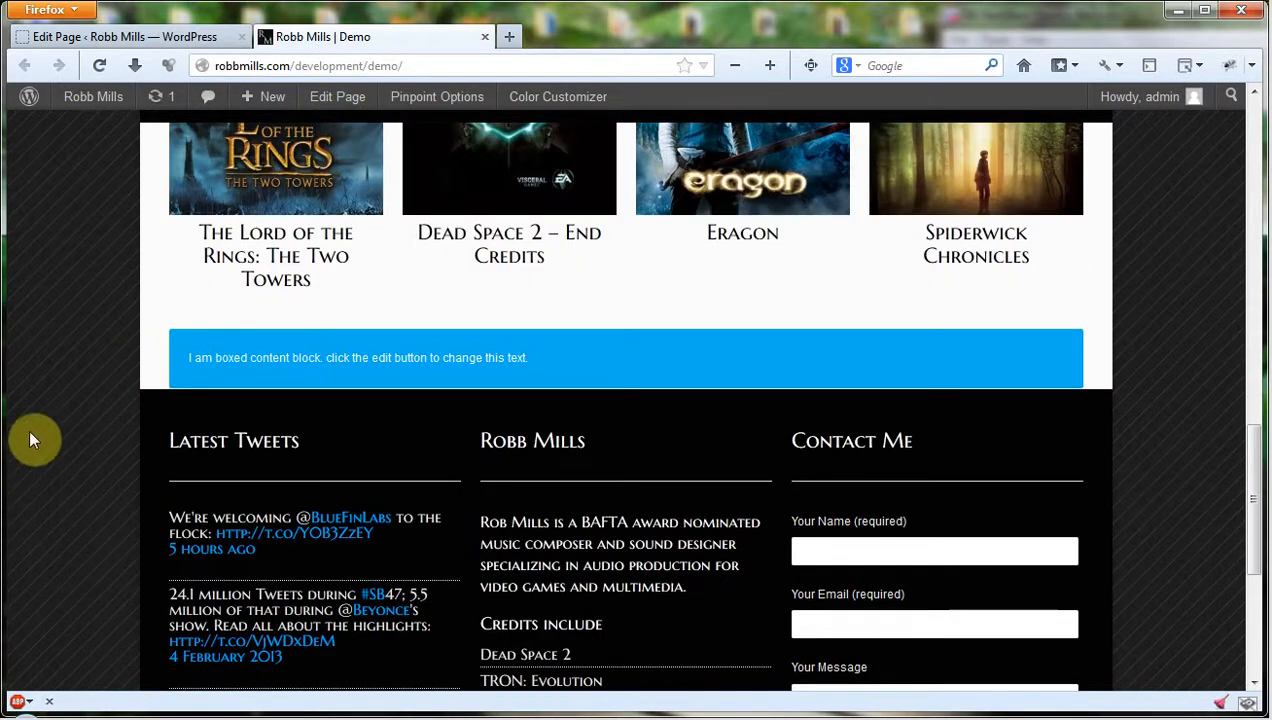
scroll(25, 430, up, 15)
scroll(40, 378, down, 8)
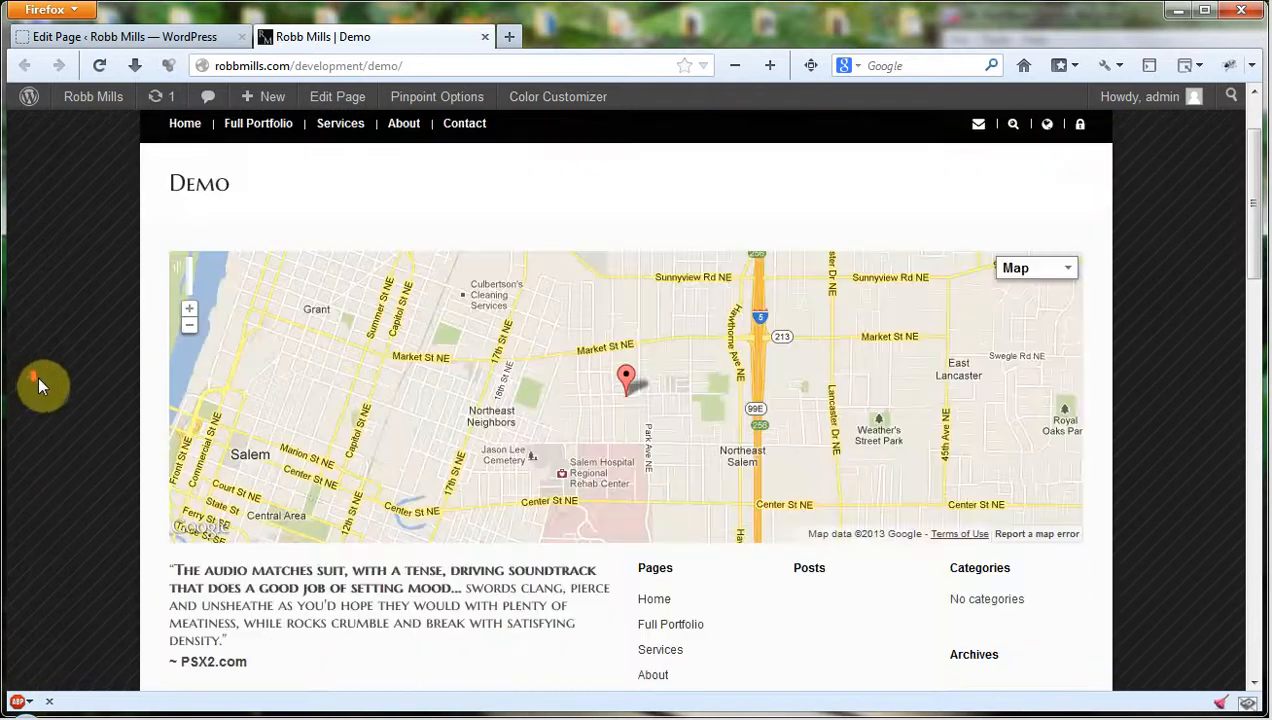
scroll(300, 245, down, 7)
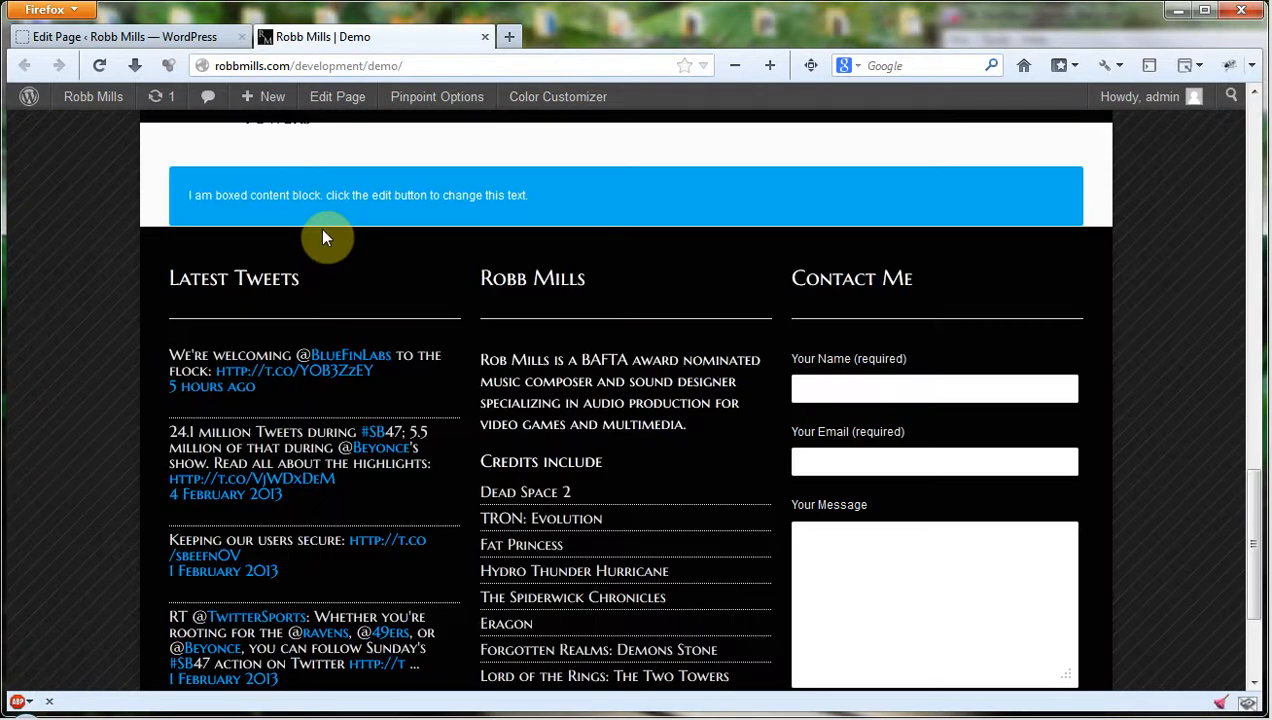
Add a Blank Spacer element below the boxed content, update the Demo page and reload its live view.
click(130, 37)
scroll(300, 370, down, 4)
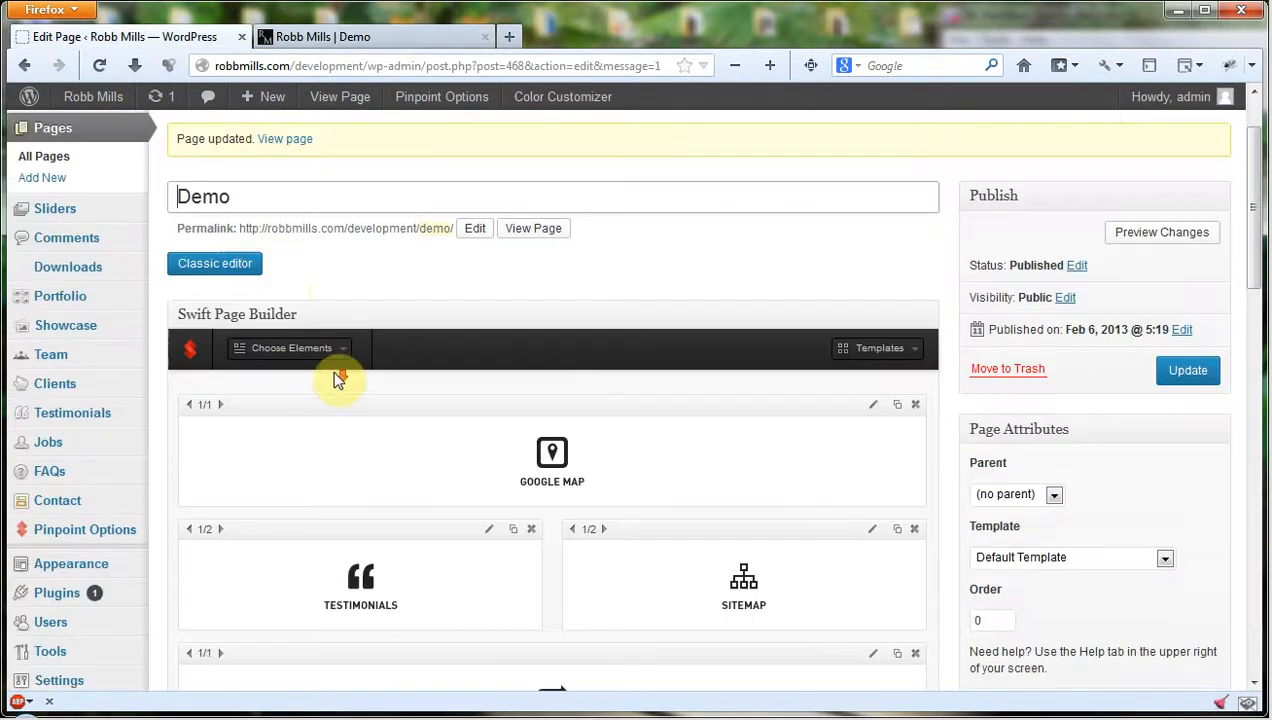
click(318, 215)
scroll(361, 313, down, 2)
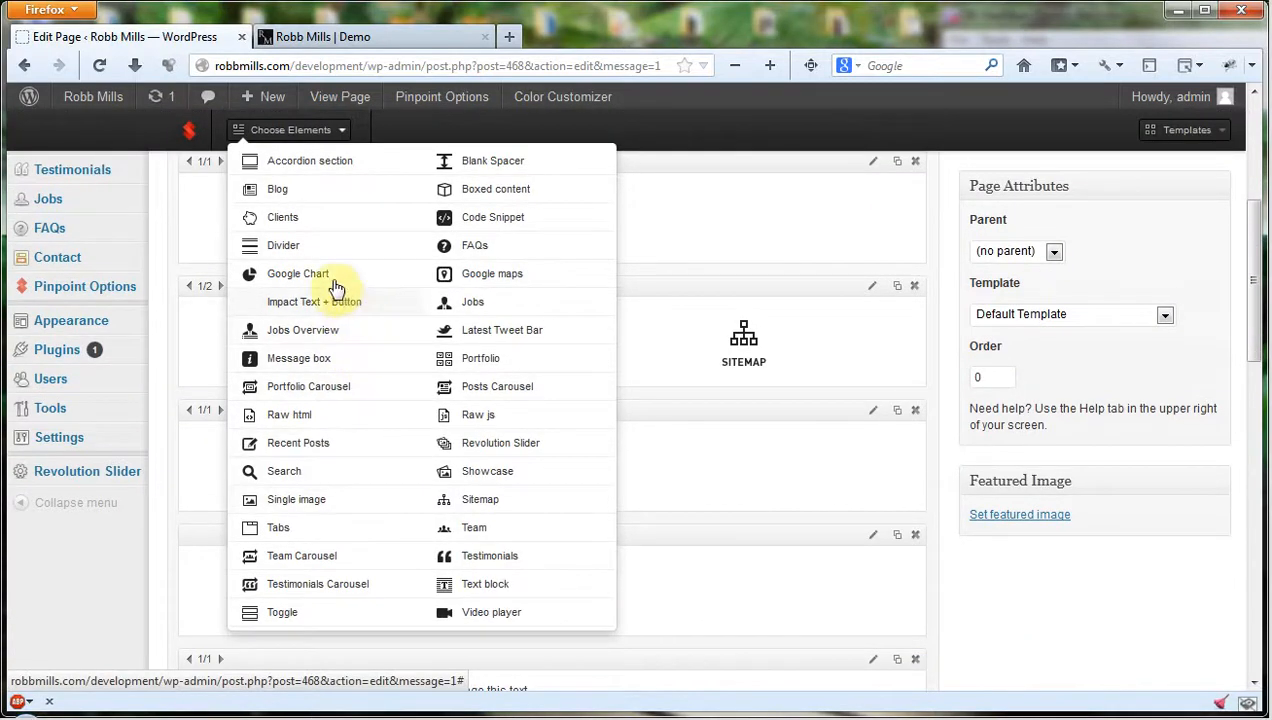
click(507, 162)
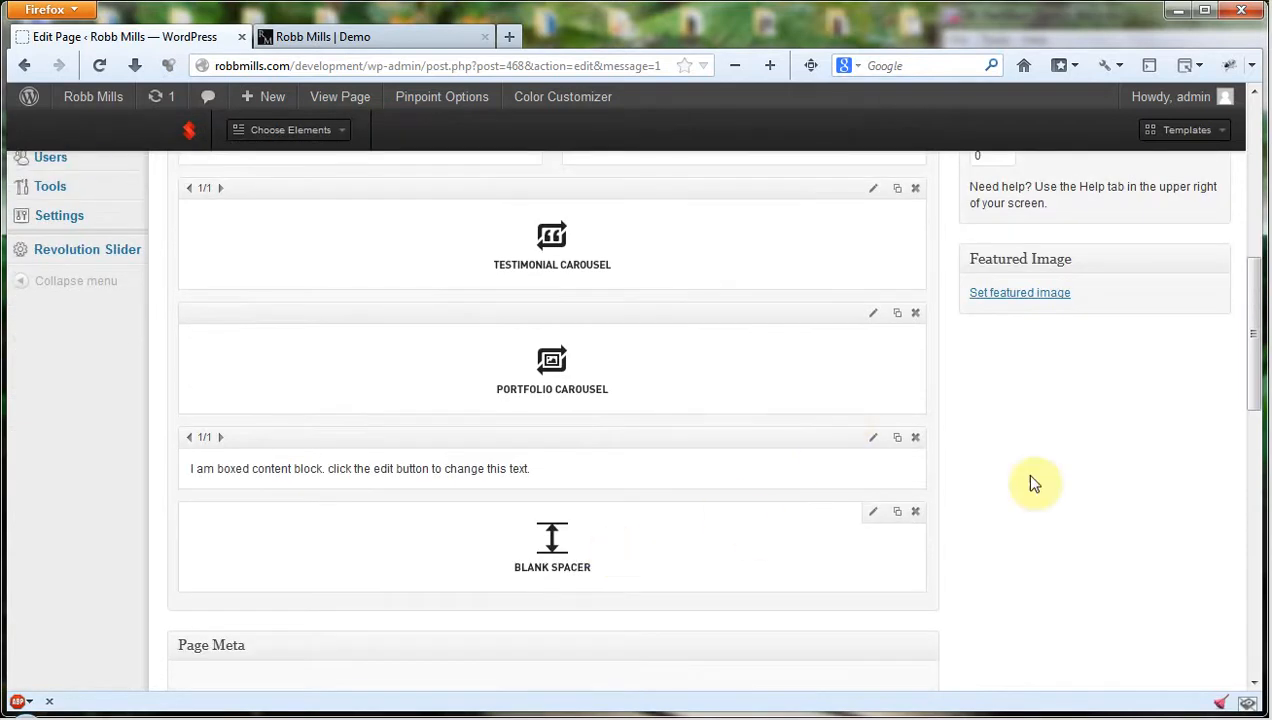
scroll(1080, 420, up, 10)
click(1187, 460)
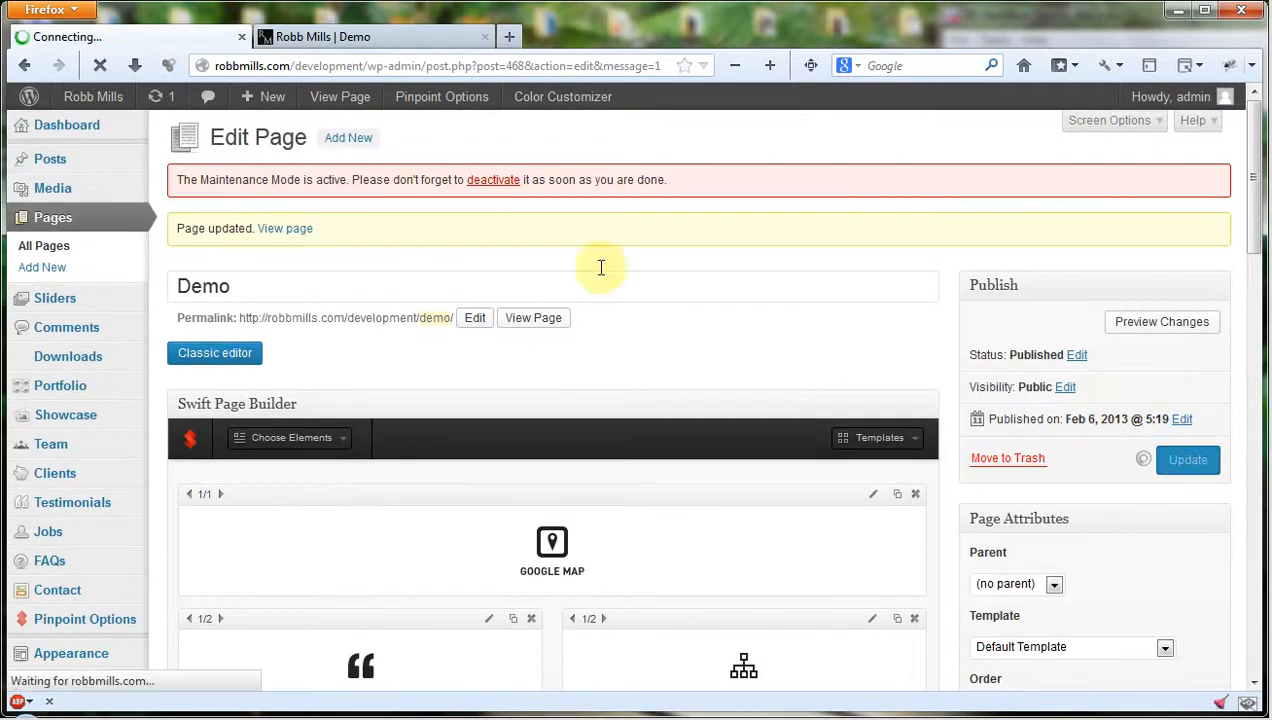
click(345, 32)
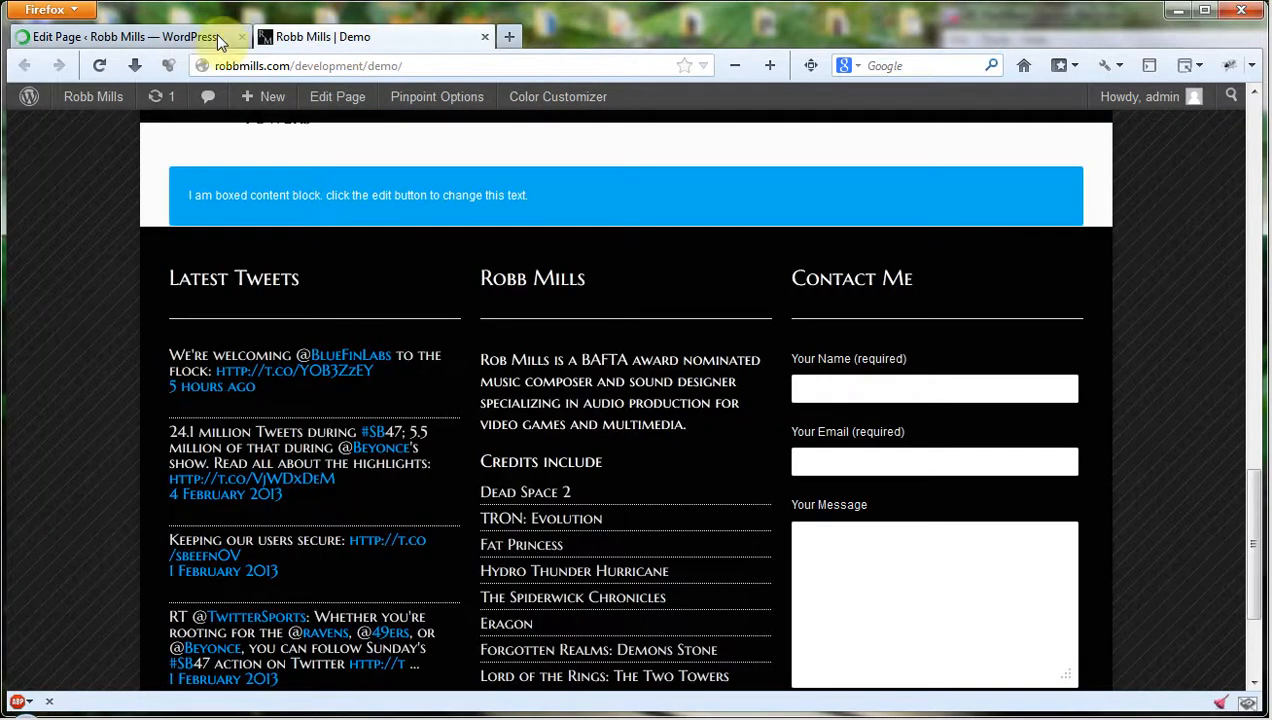
click(103, 65)
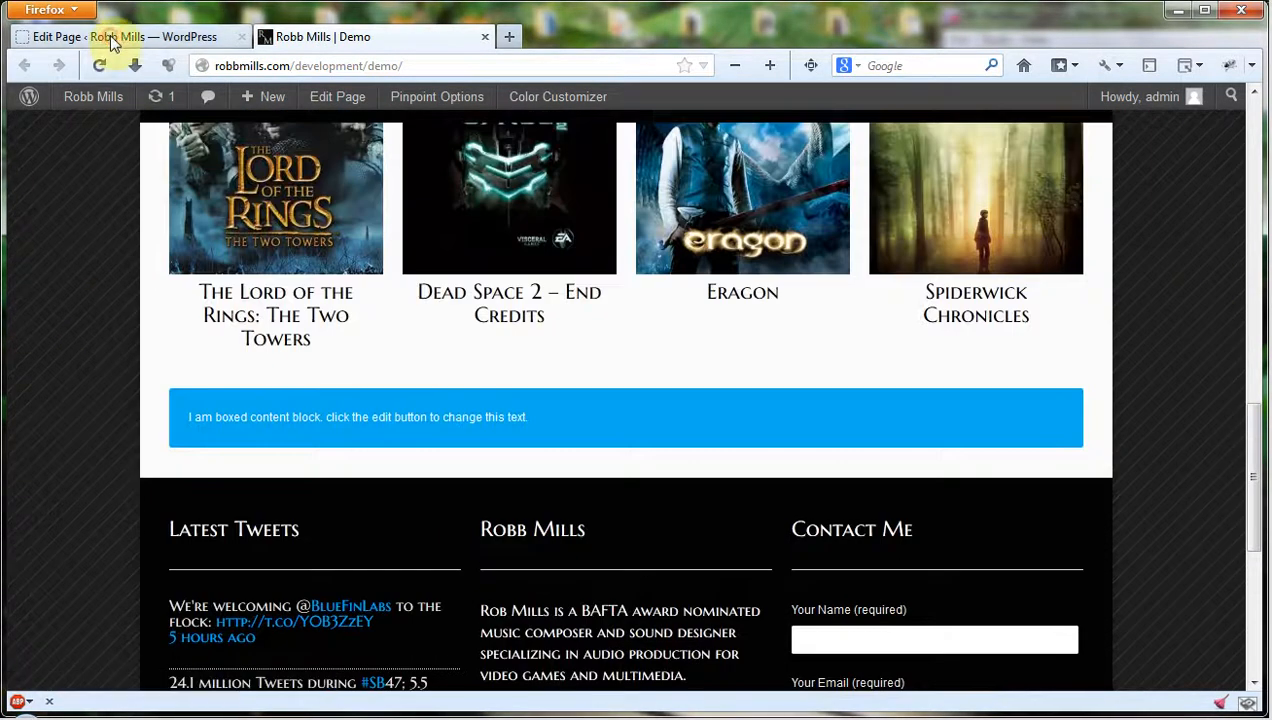
Examine the available page builder elements alongside the admin's matching content types, such as Portfolio, Showcase, Team and Jobs.
click(113, 42)
scroll(409, 272, down, 4)
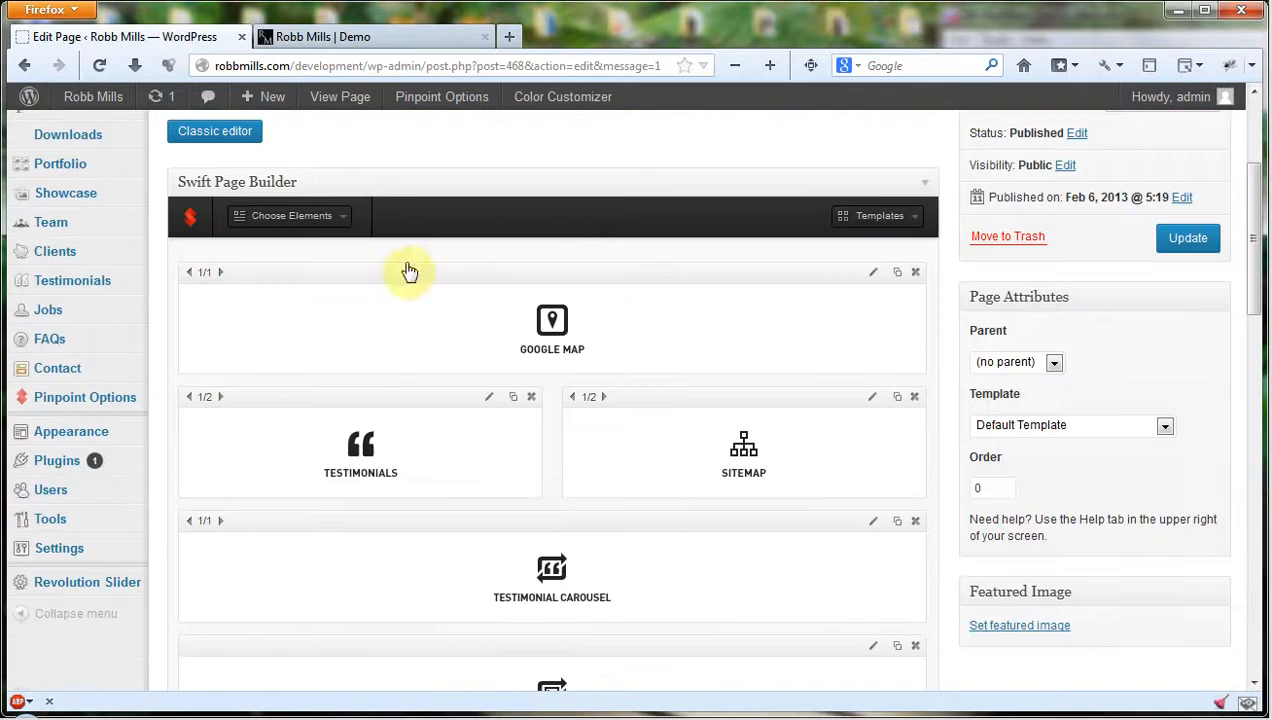
click(340, 217)
scroll(399, 300, down, 2)
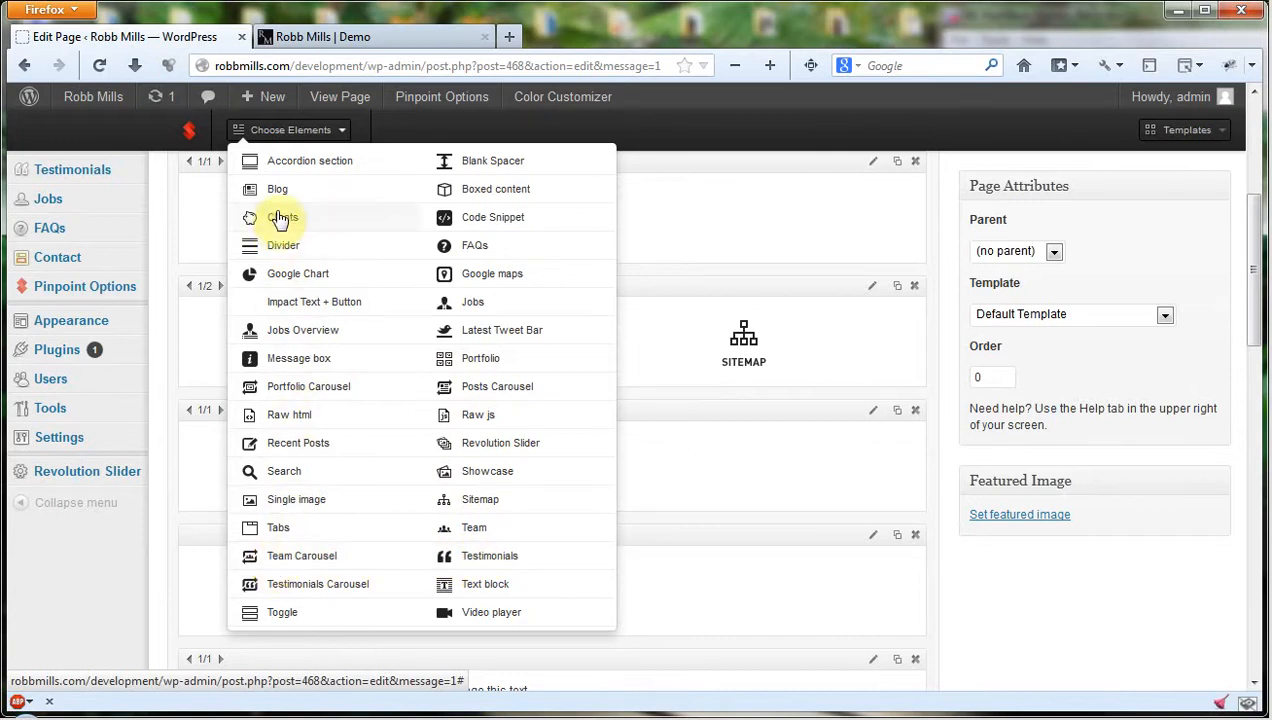
scroll(138, 376, up, 3)
scroll(138, 376, up, 1)
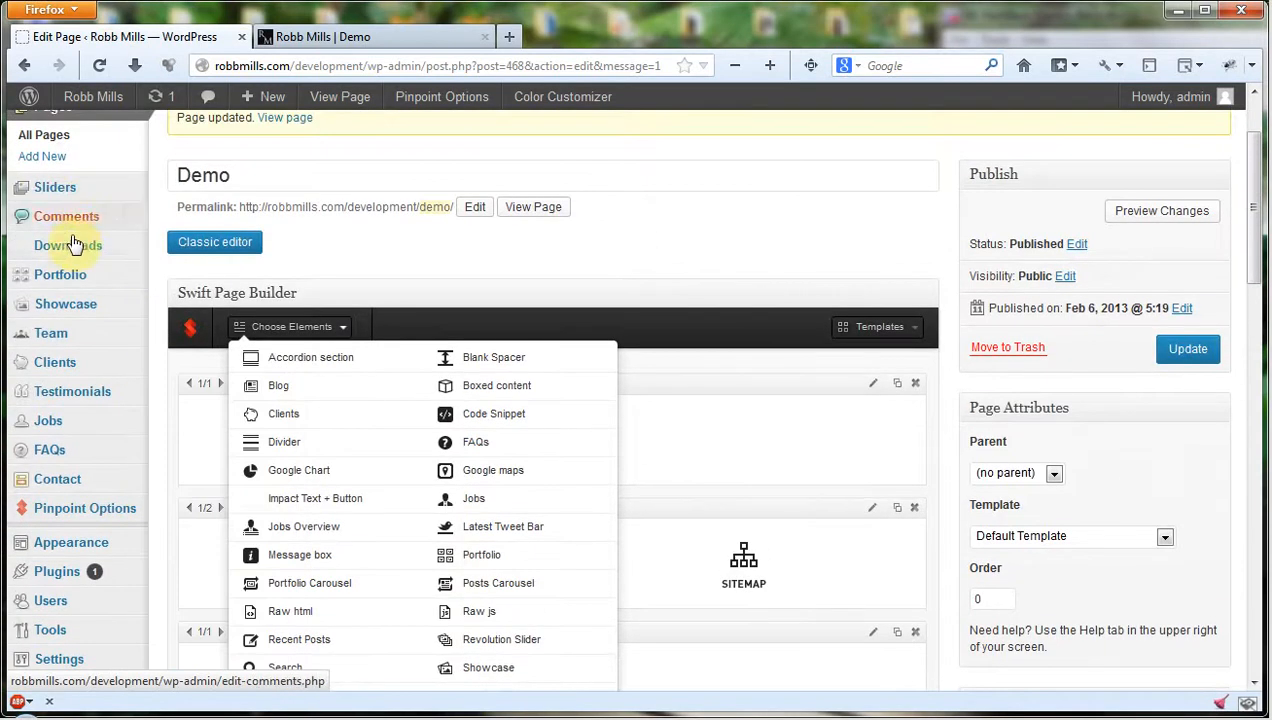
mouse_move(88, 308)
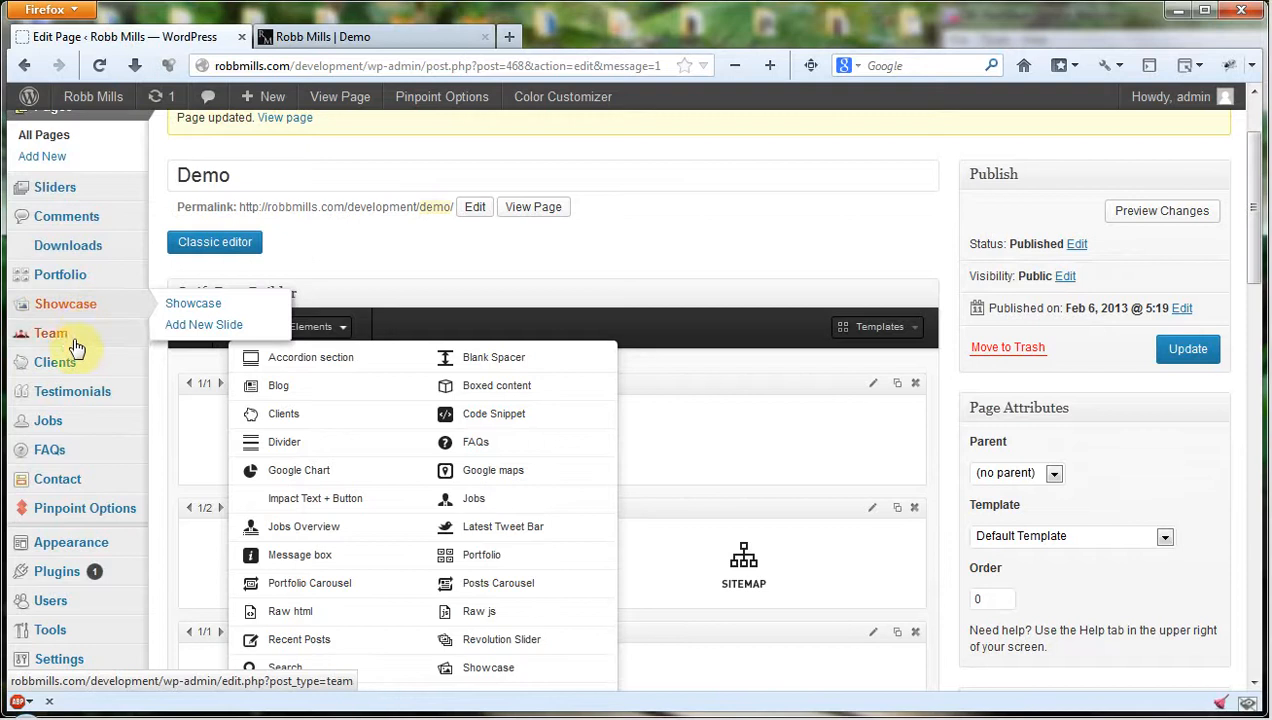
mouse_move(70, 416)
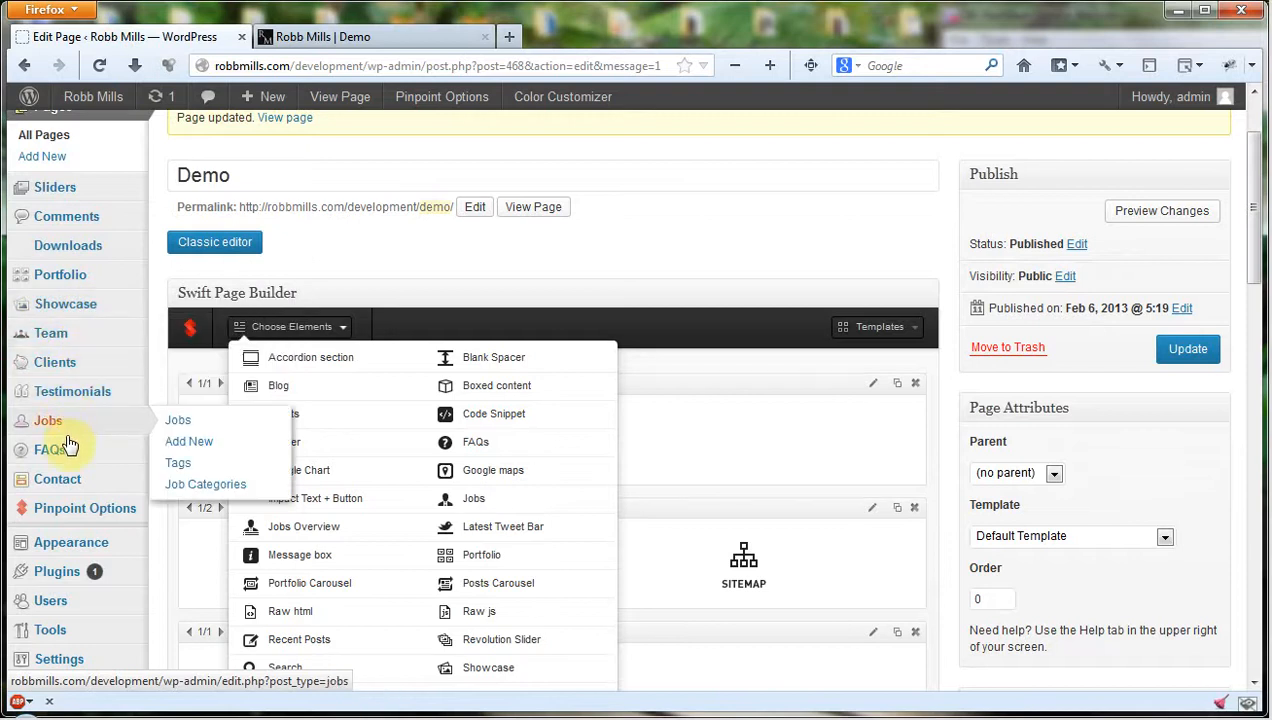
mouse_move(70, 443)
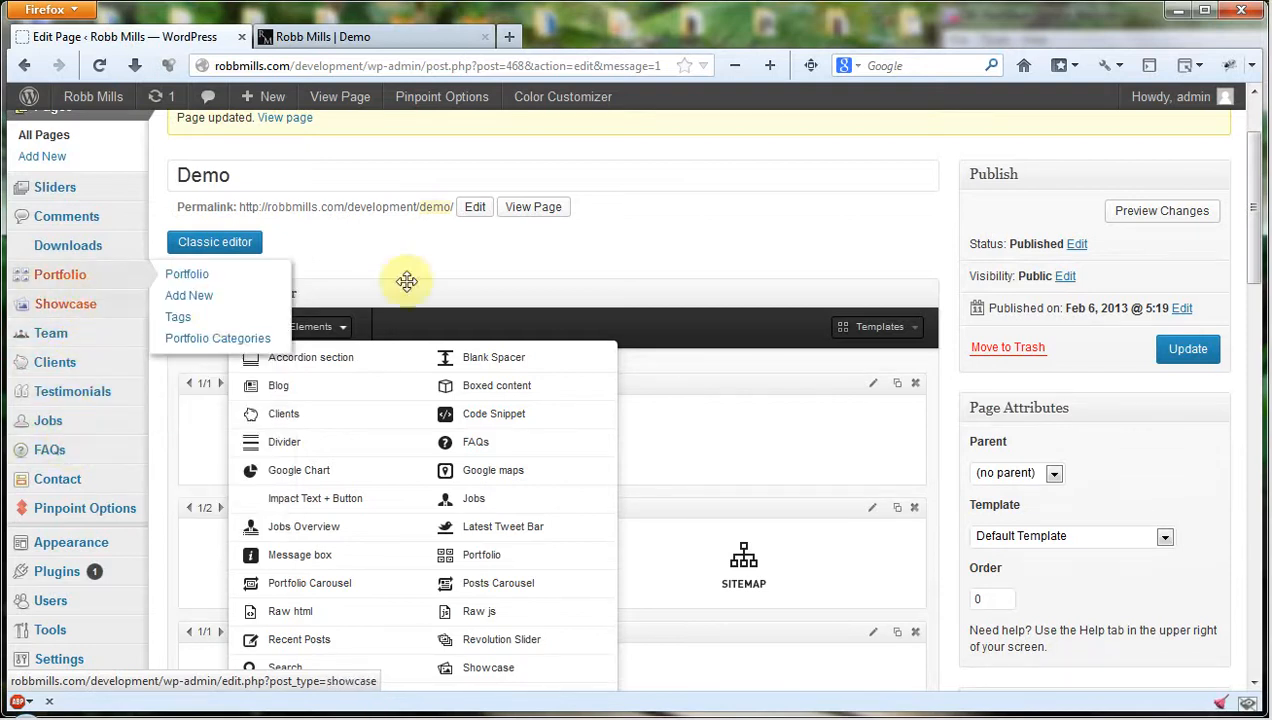
Read through the full list of page builder elements, from Accordion section to Video player, and close it.
scroll(519, 345, down, 2)
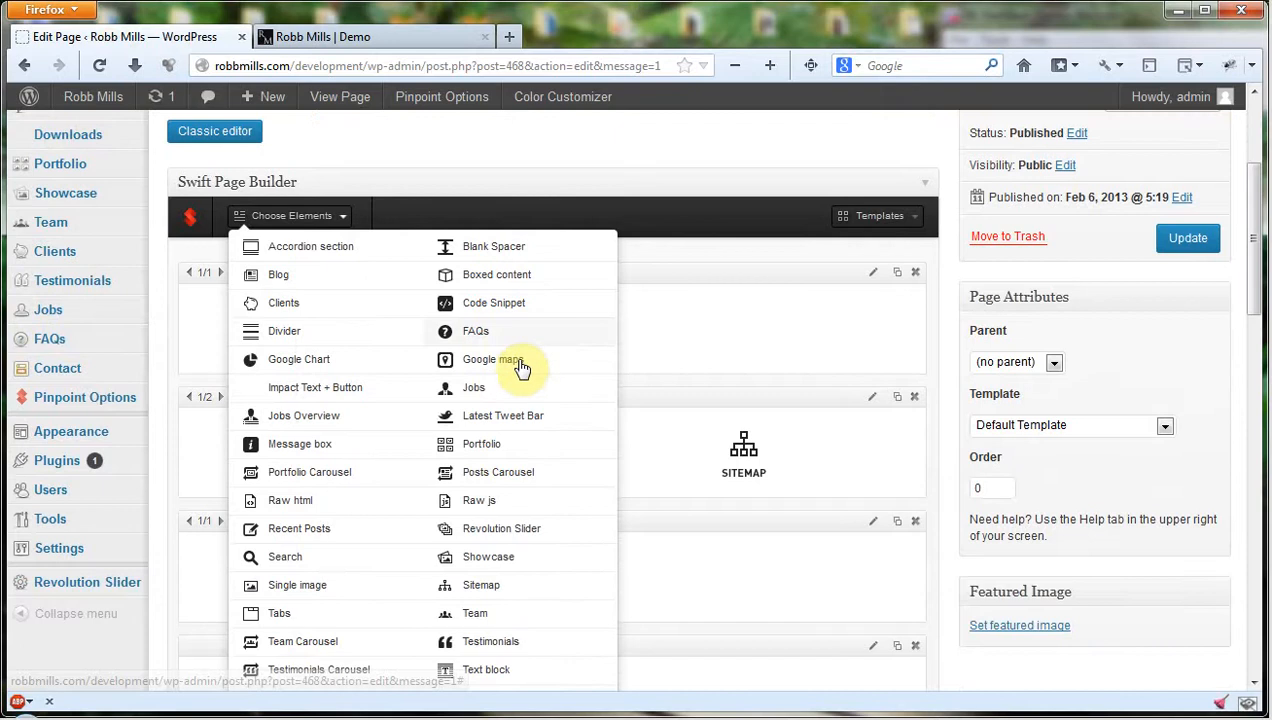
scroll(515, 365, down, 2)
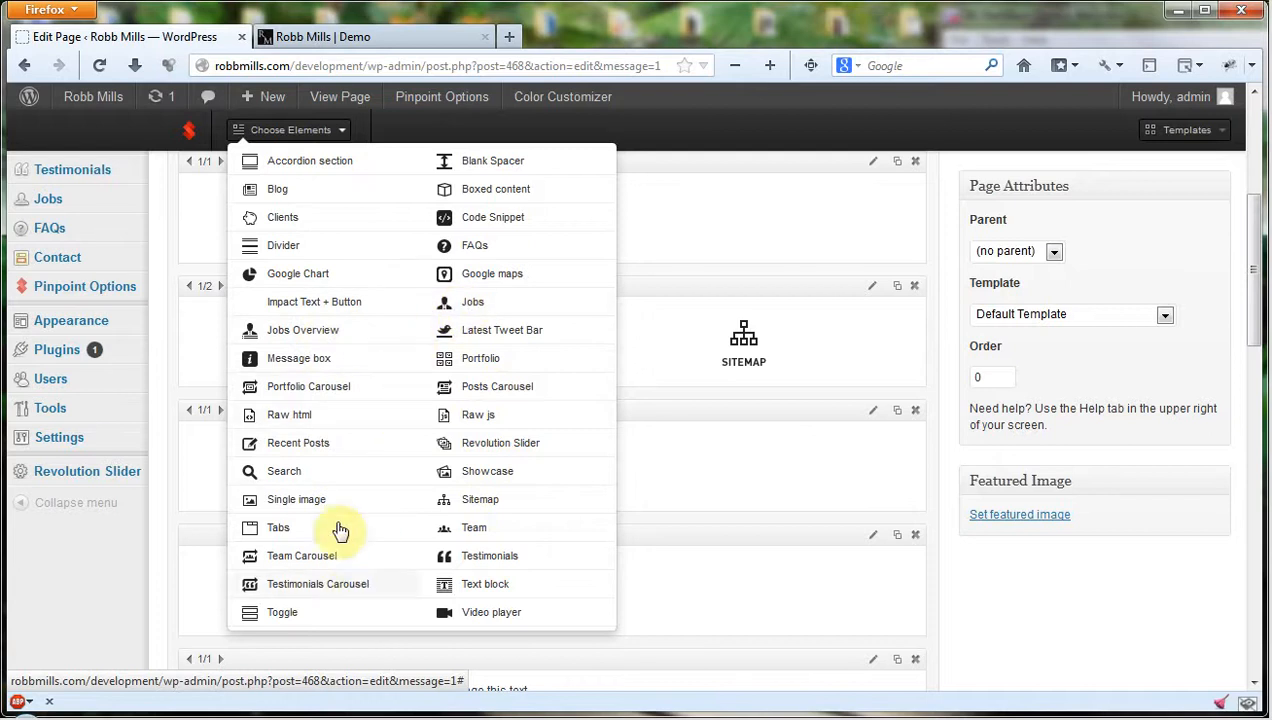
scroll(170, 410, up, 3)
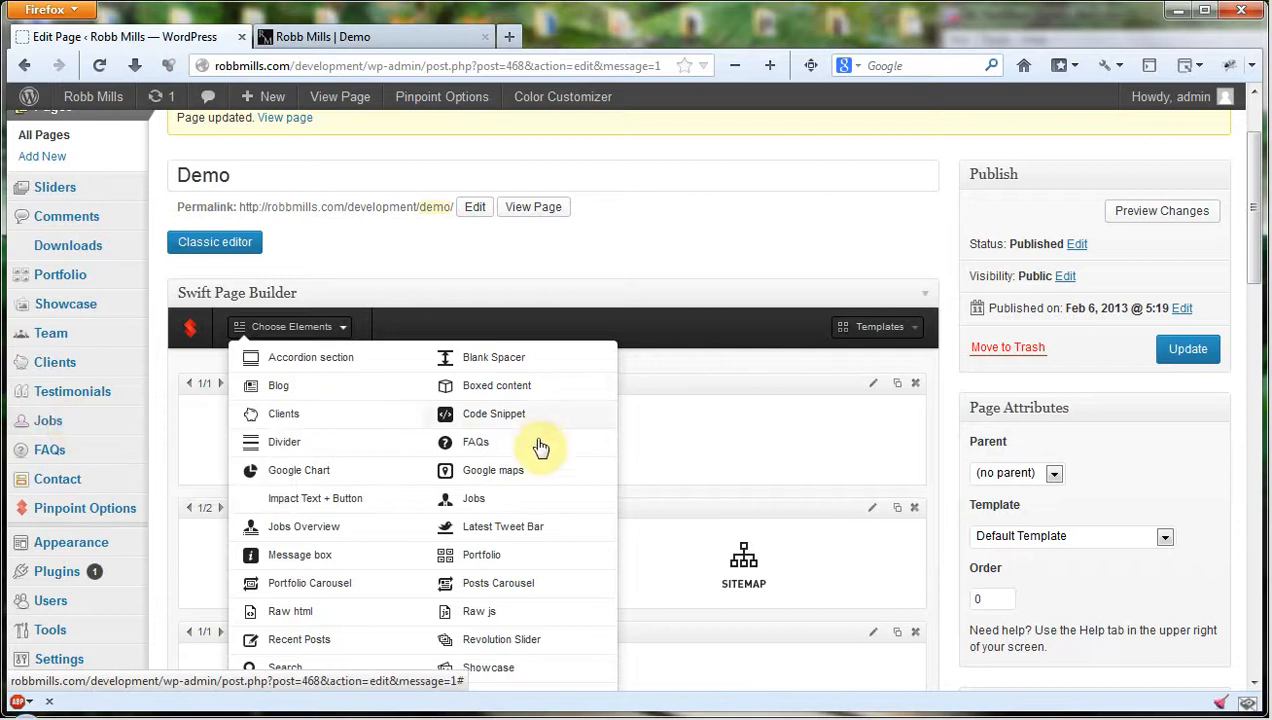
scroll(539, 450, down, 2)
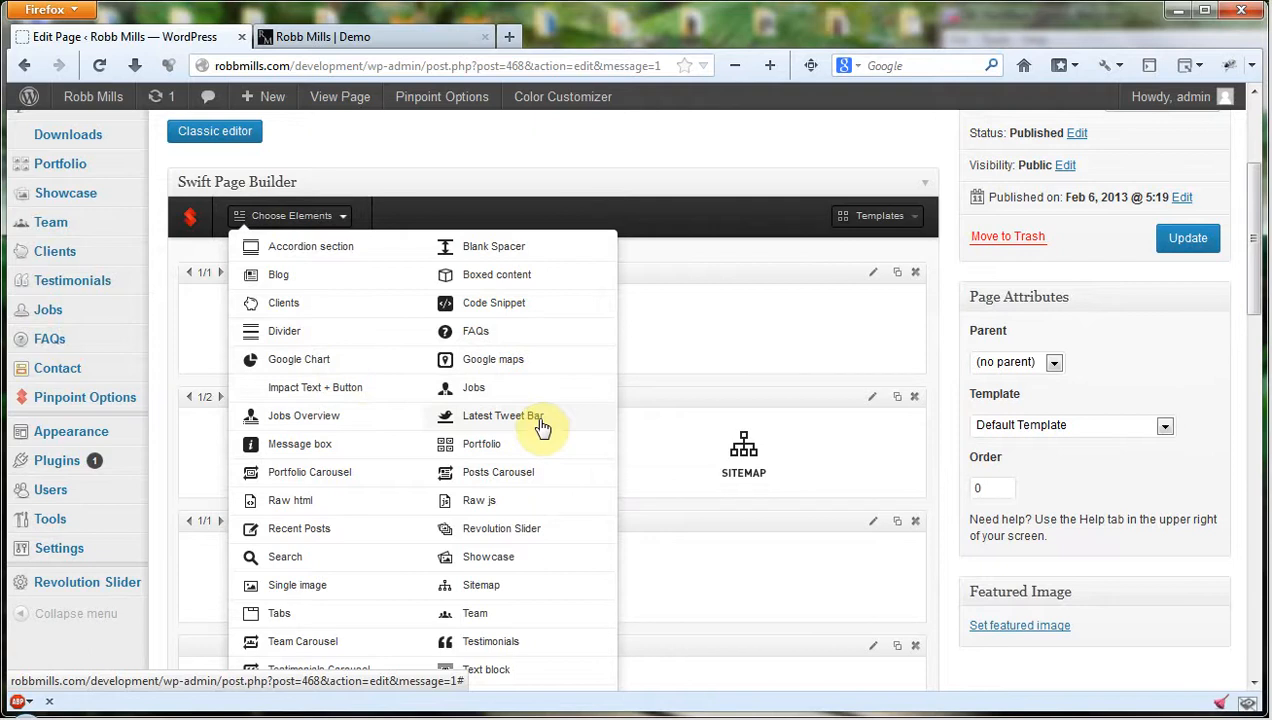
scroll(555, 430, down, 2)
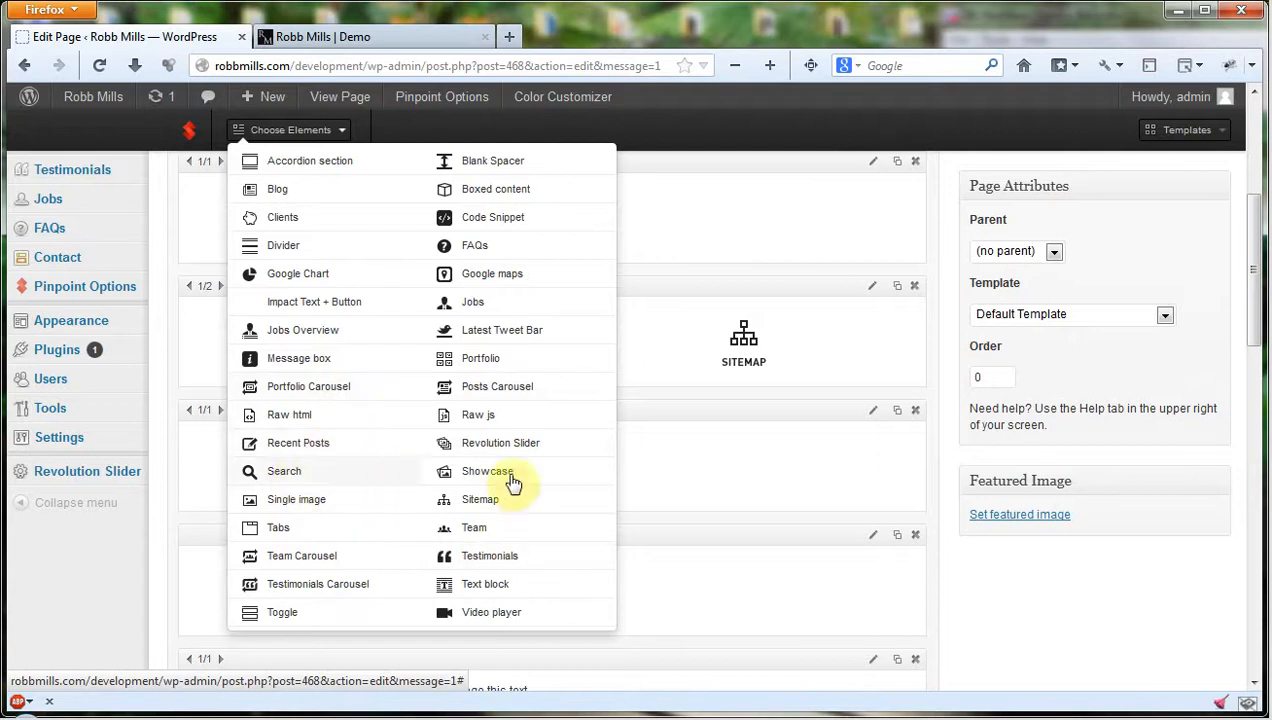
scroll(450, 505, down, 2)
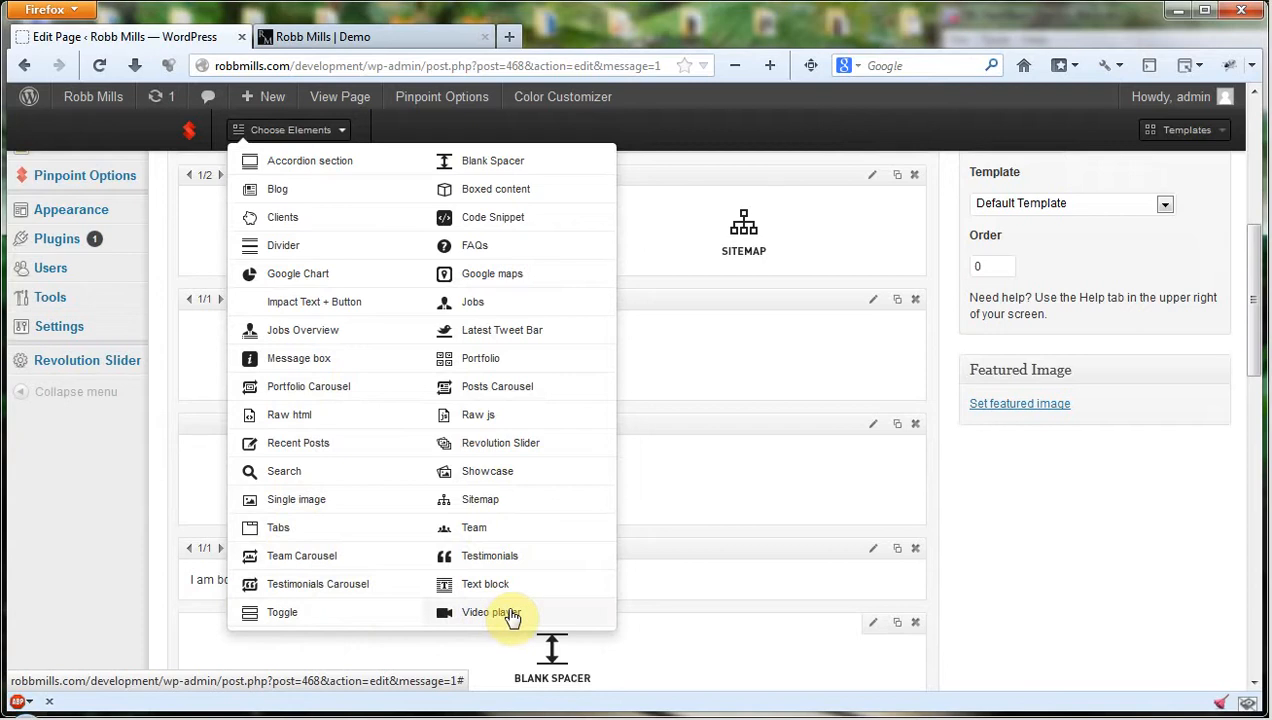
scroll(540, 556, up, 5)
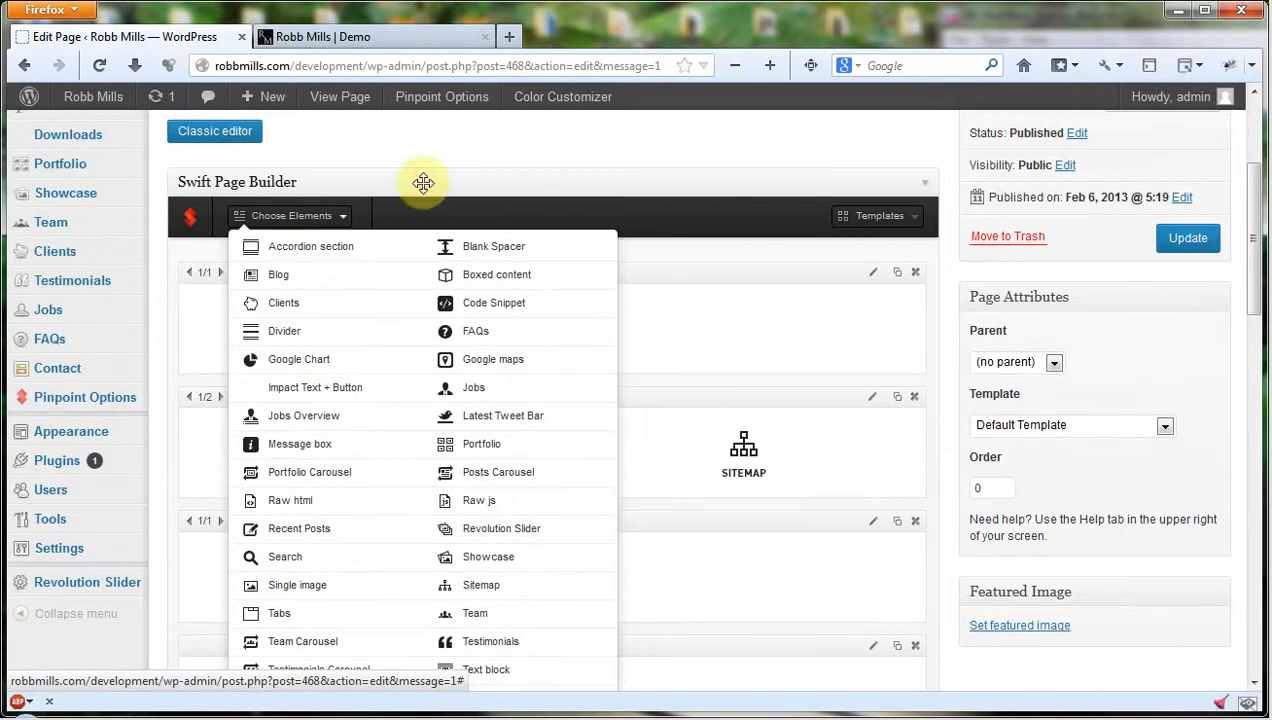
click(303, 218)
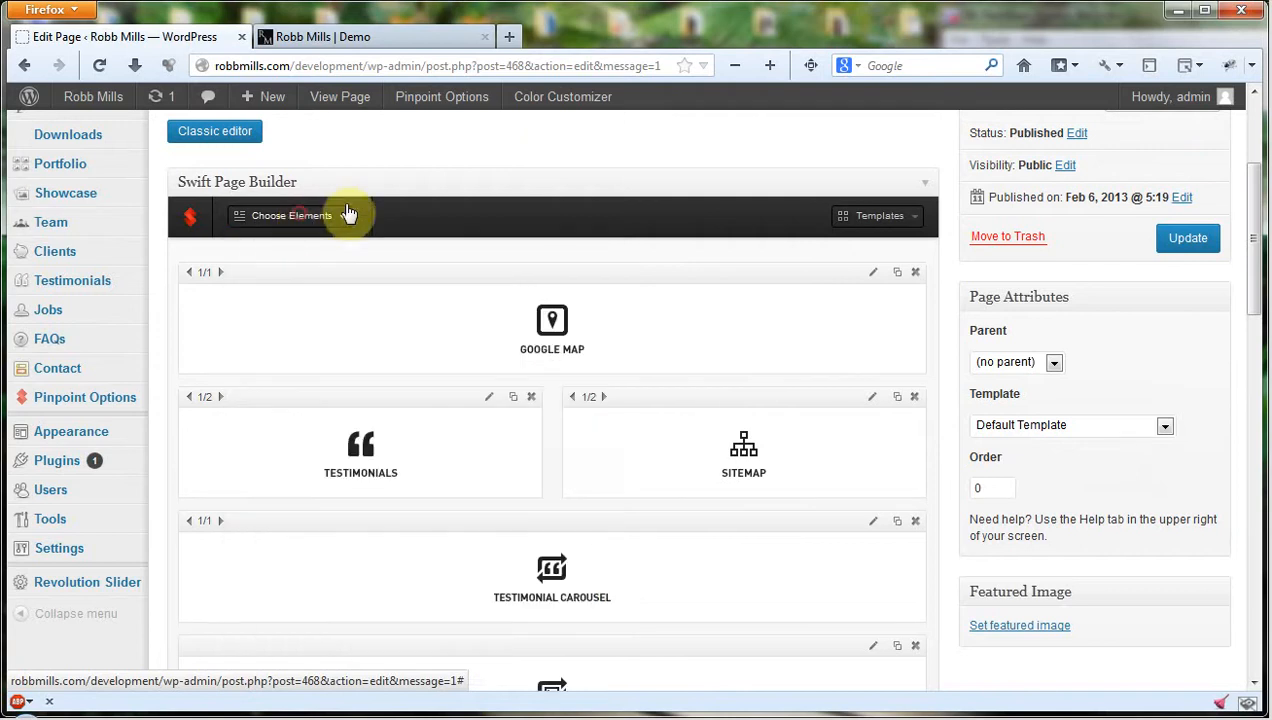
Look over the Demo page's builder layout and the available Pinpoint Options theme settings.
scroll(605, 213, down, 3)
scroll(629, 395, up, 9)
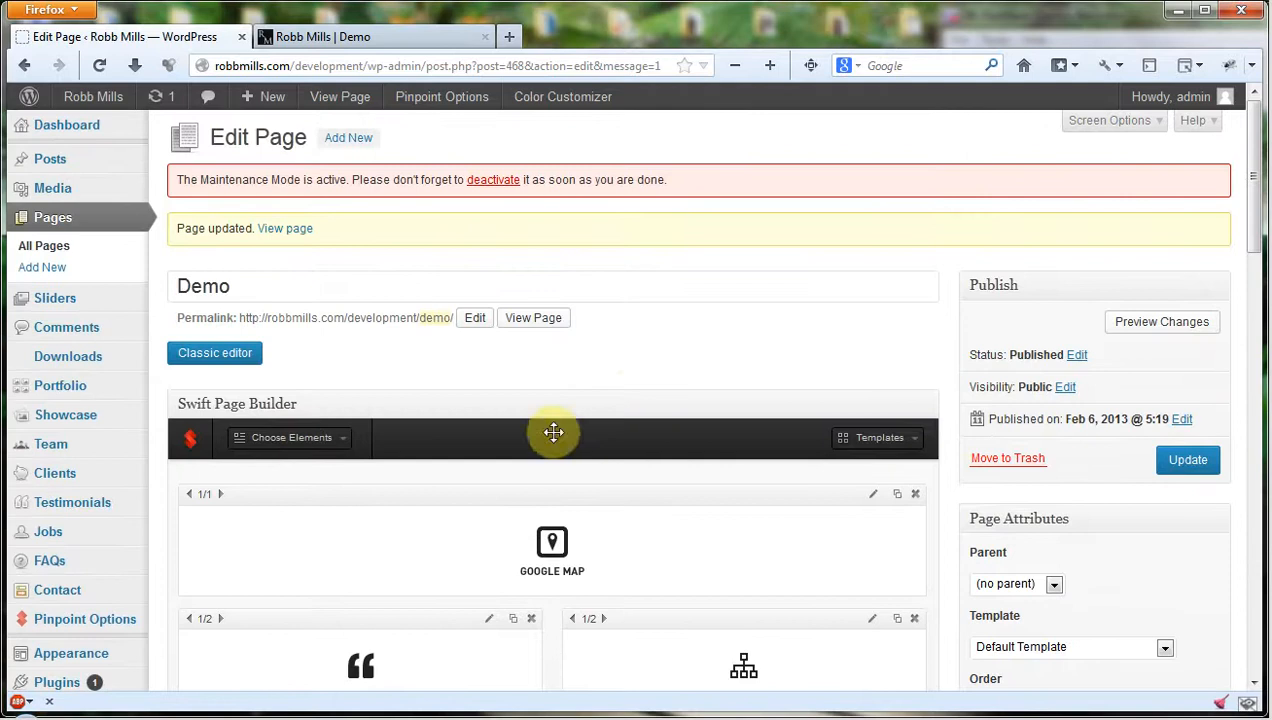
scroll(650, 299, down, 2)
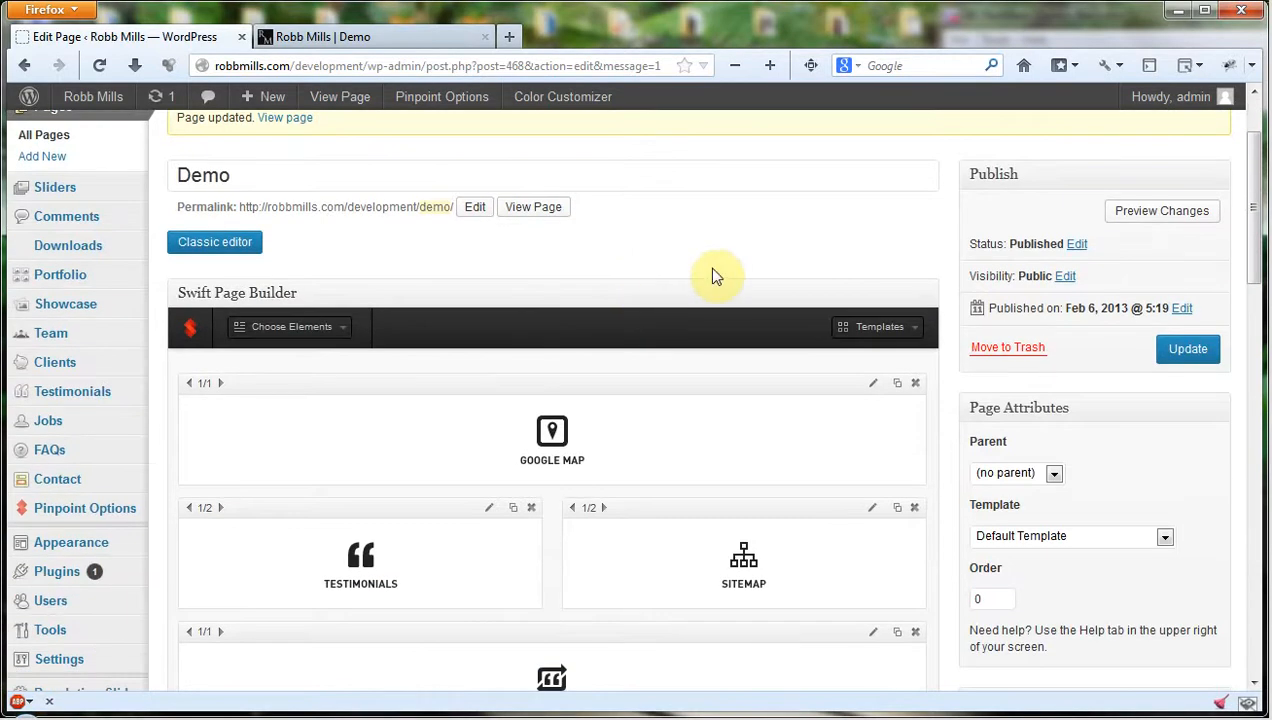
mouse_move(48, 518)
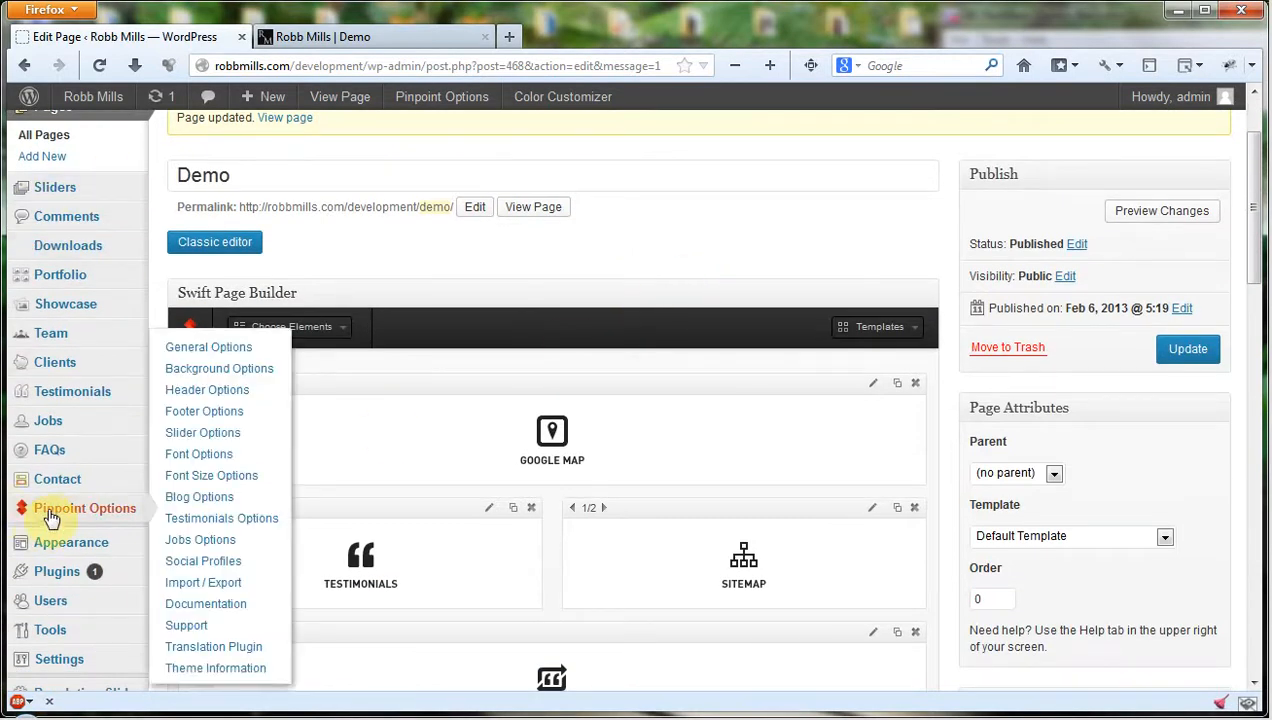
Review the live Demo page from its header and social links through to its footer.
click(350, 36)
scroll(1200, 420, up, 4)
scroll(1190, 373, up, 5)
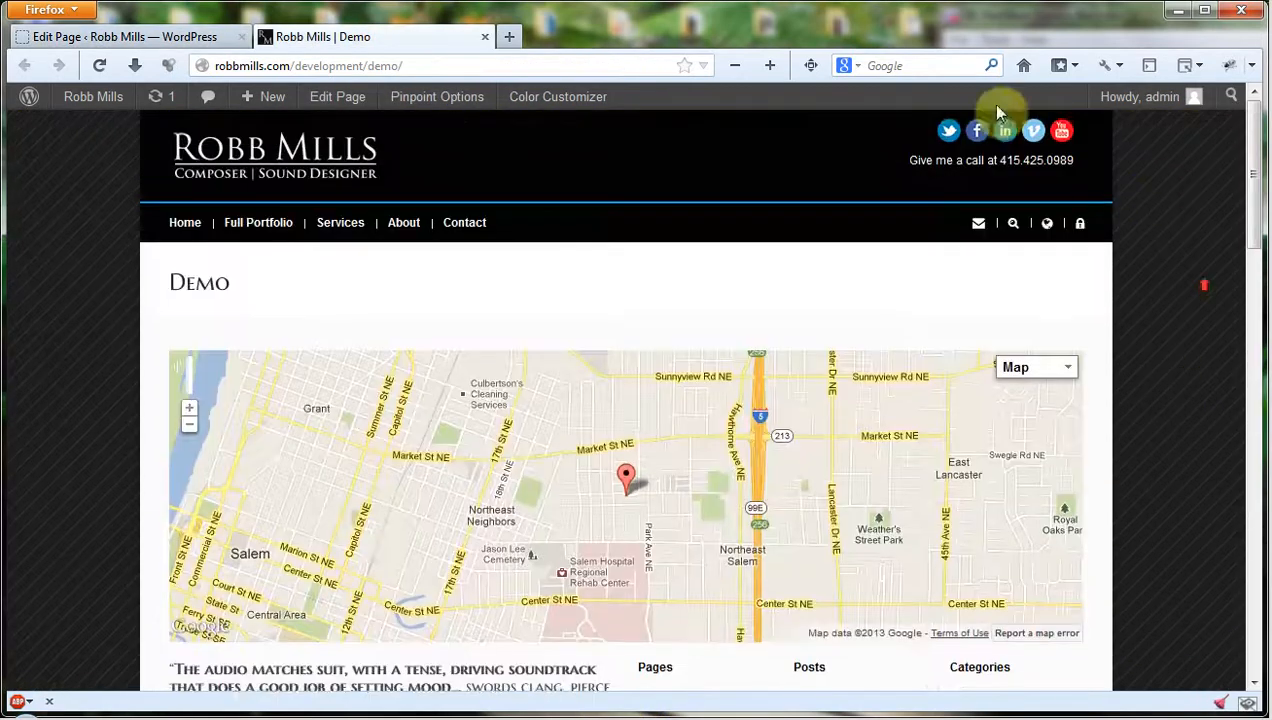
scroll(1224, 425, down, 15)
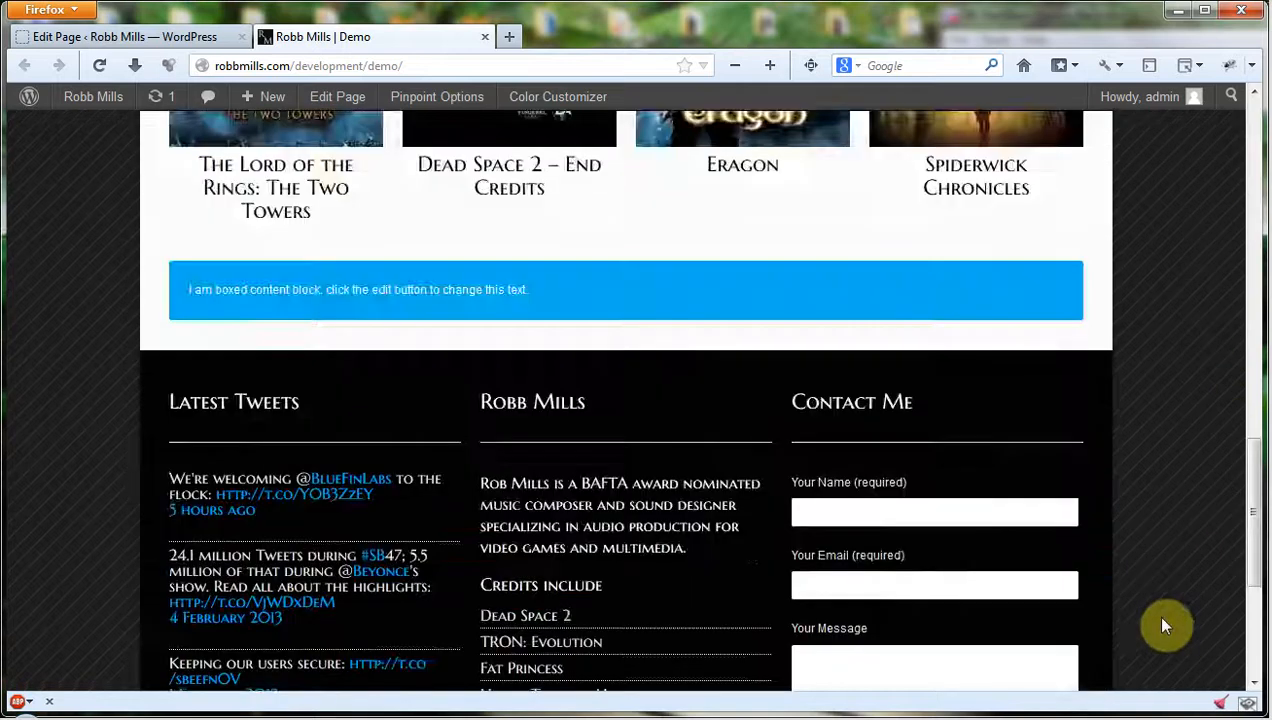